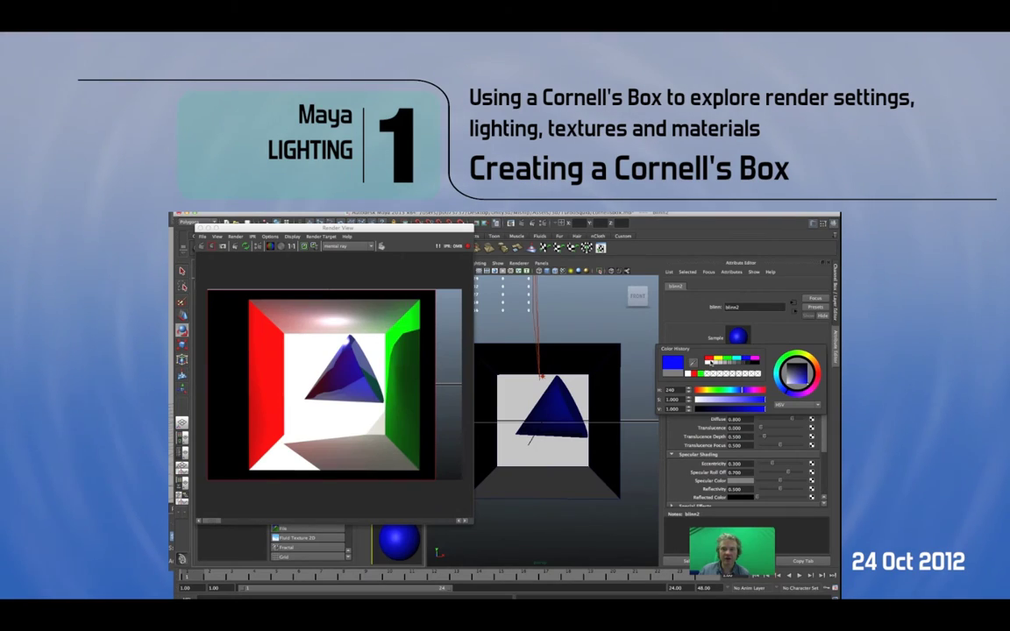
# Open the Create > Polygon Primitives submenu in the empty scene
pyautogui.click(710, 361)
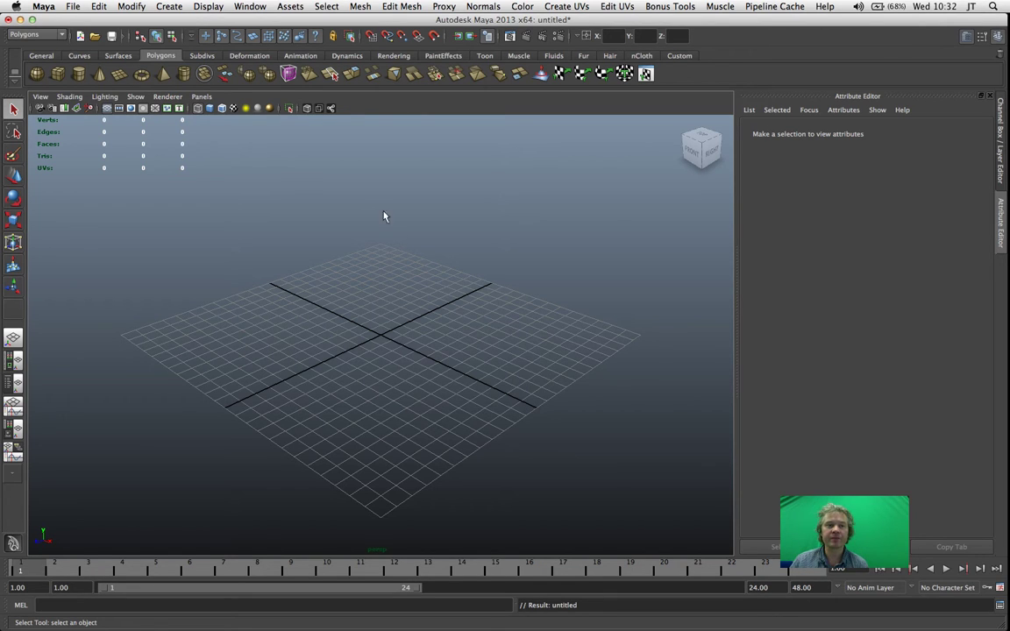
pyautogui.click(133, 7)
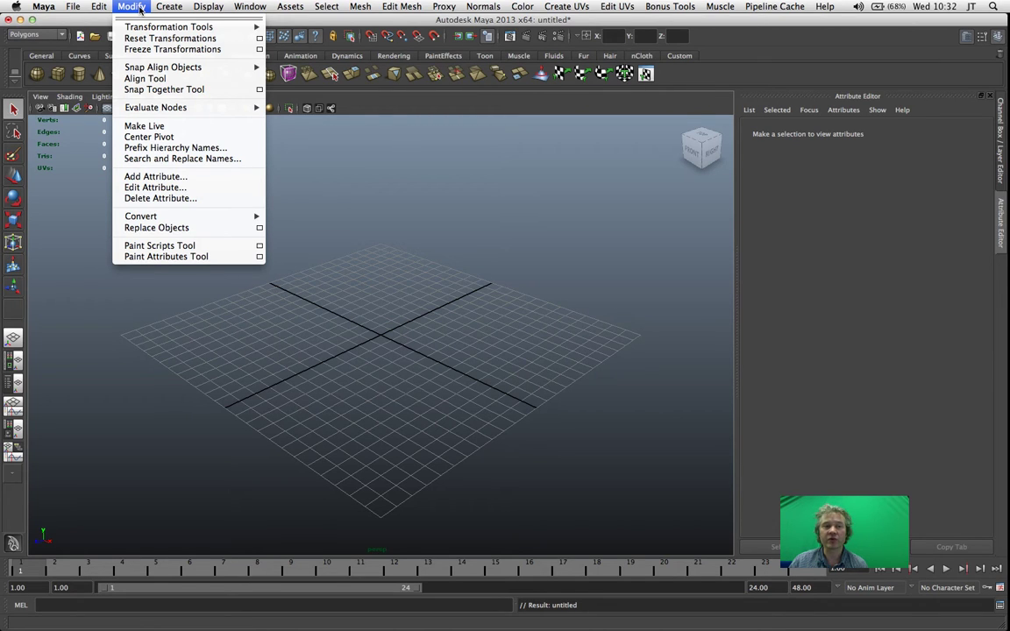
pyautogui.moveTo(151, 7)
pyautogui.moveTo(192, 40)
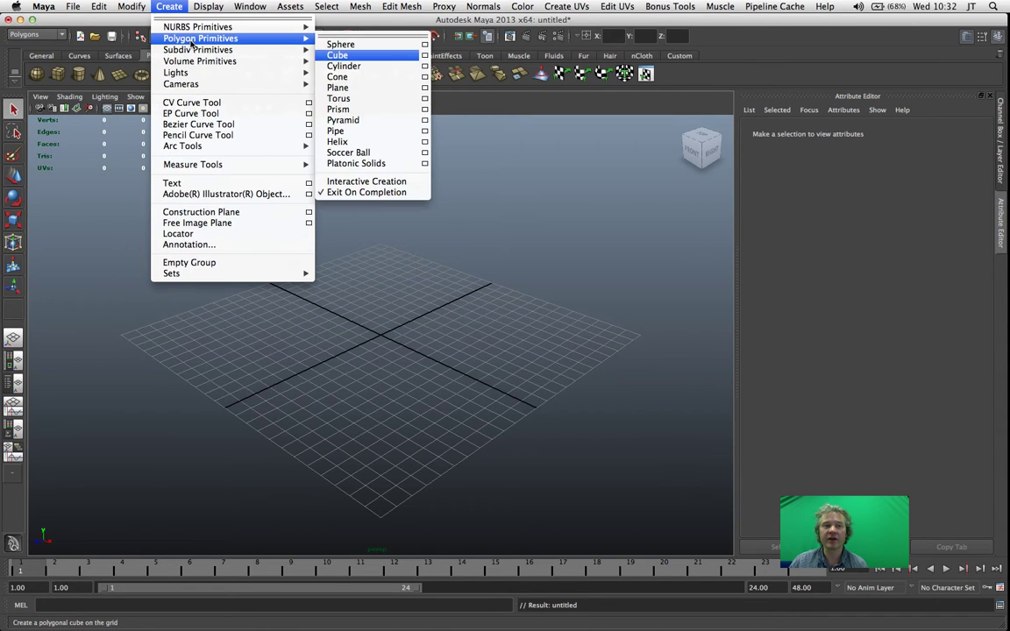
# Create a polygon cube, pCube1, at the origin and frame it in the view
pyautogui.click(349, 58)
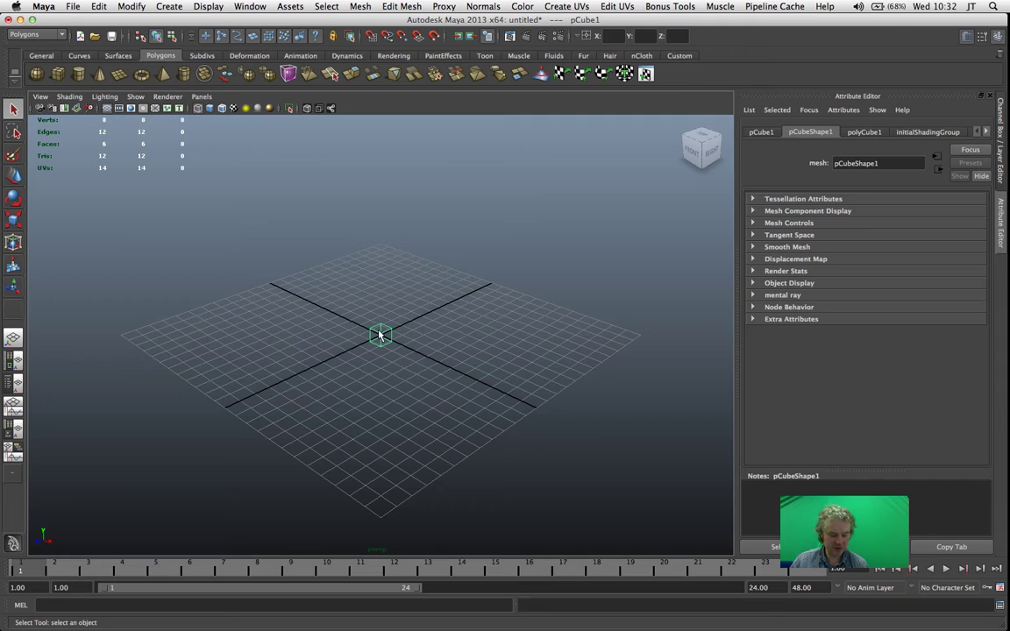
pyautogui.press('f')
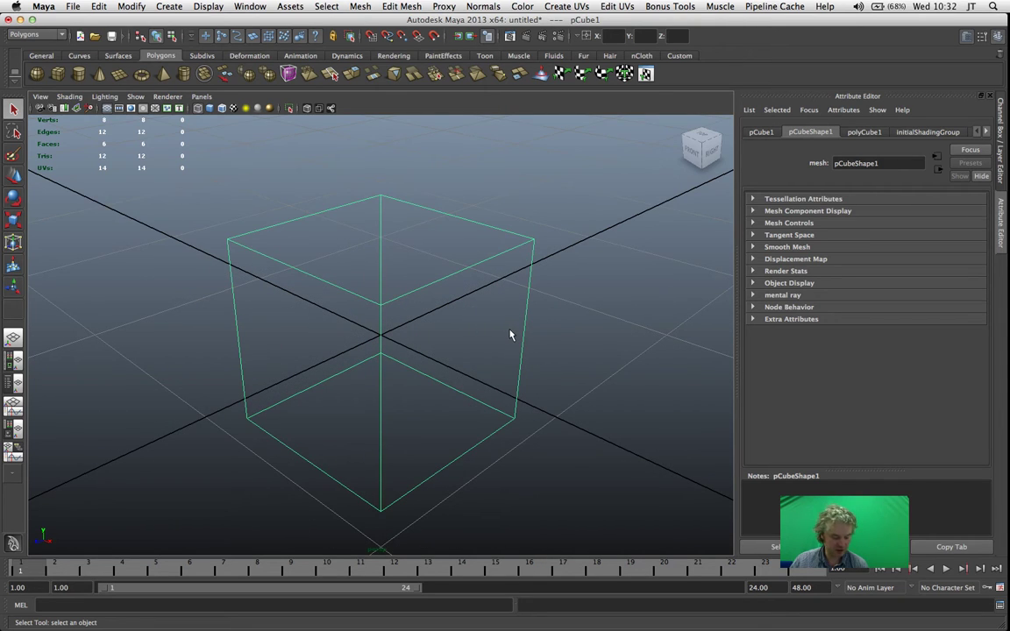
pyautogui.keyDown('alt'); pyautogui.moveTo(514, 338); pyautogui.dragTo(438, 290); pyautogui.keyUp('alt')
# Set the viewport to smooth shading with all scene lights, making the cube appear black
pyautogui.click(210, 108)
pyautogui.click(212, 110)
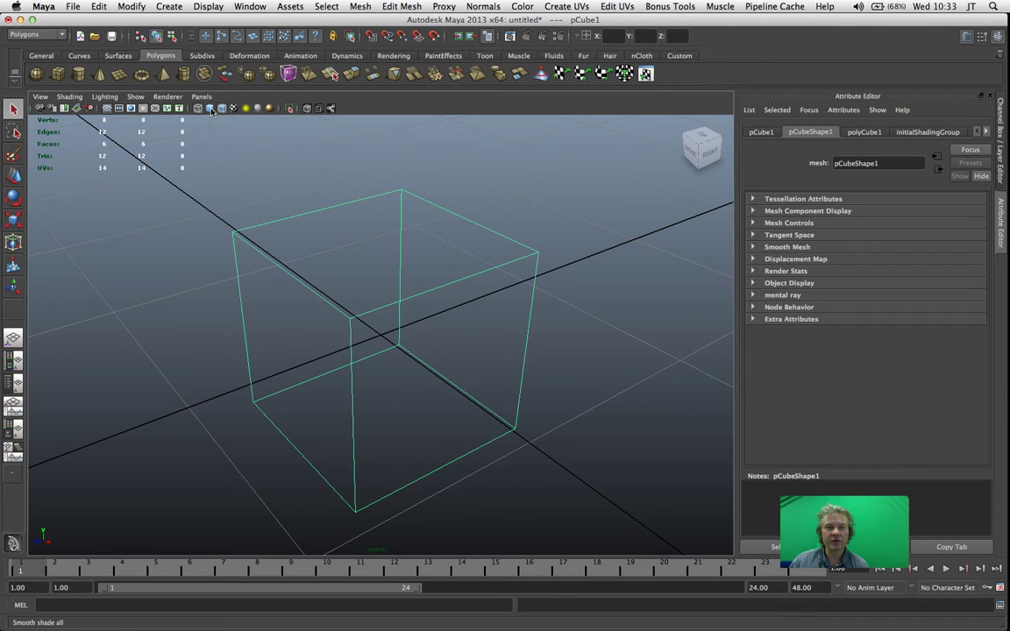
pyautogui.click(211, 110)
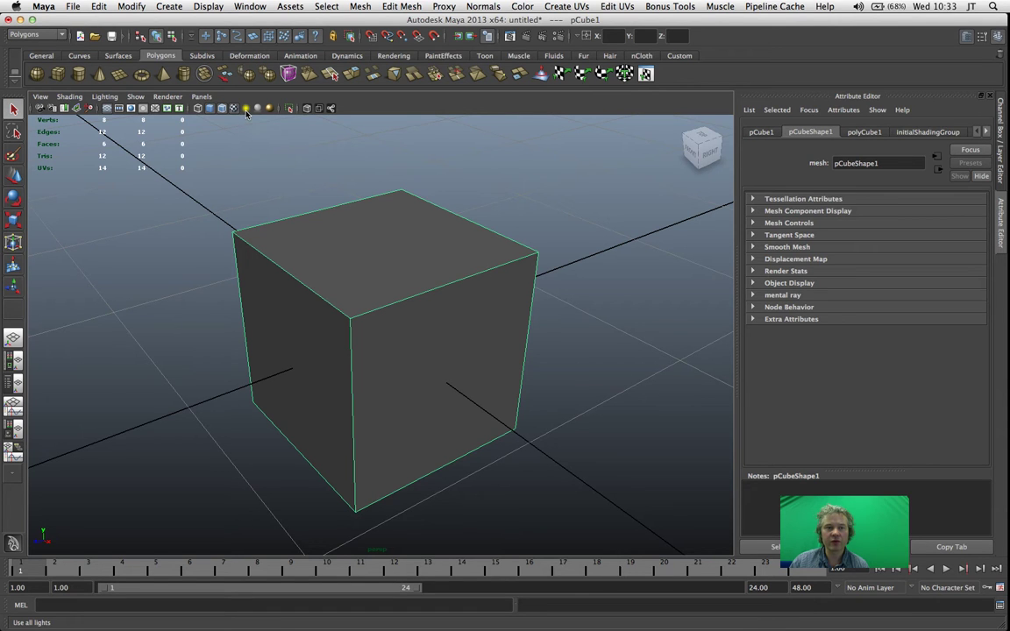
pyautogui.click(247, 109)
pyautogui.moveTo(254, 145)
pyautogui.keyDown('alt'); pyautogui.mouseDown()
pyautogui.moveTo(287, 169)
pyautogui.moveTo(264, 150)
pyautogui.moveTo(350, 162)
pyautogui.moveTo(264, 154)
pyautogui.mouseUp(); pyautogui.keyUp('alt')
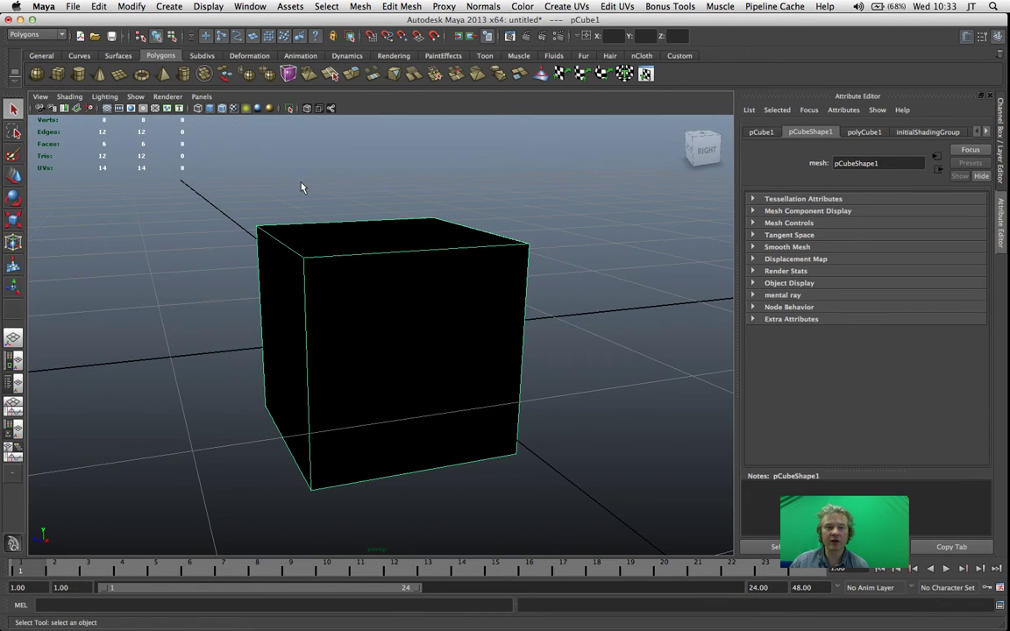
pyautogui.keyDown('alt'); pyautogui.moveTo(301, 187); pyautogui.dragTo(313, 189); pyautogui.keyUp('alt')
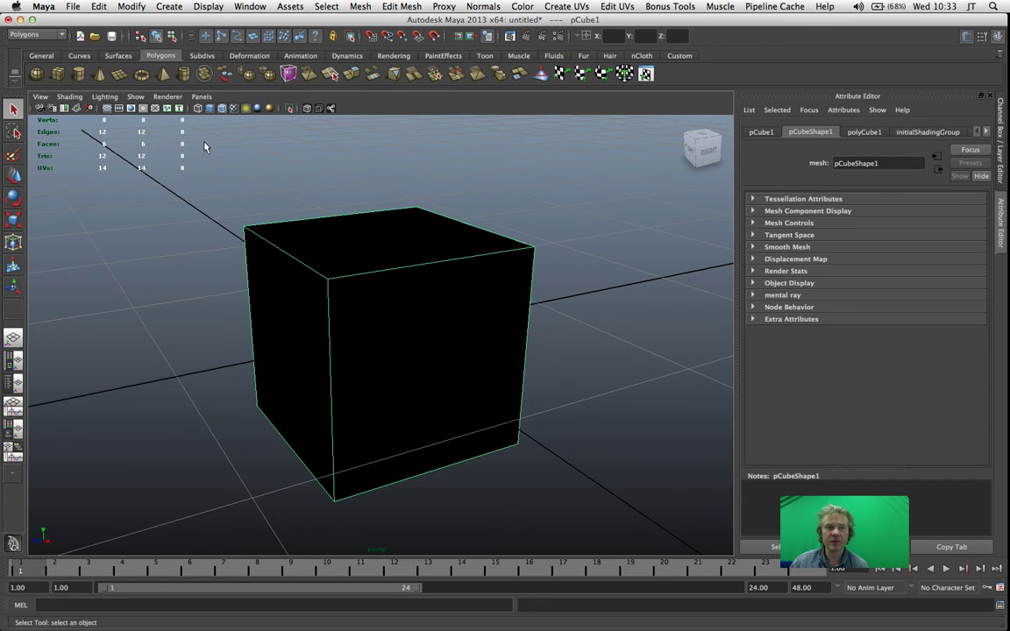
# Turn on backface culling in the viewport shading options
pyautogui.click(70, 96)
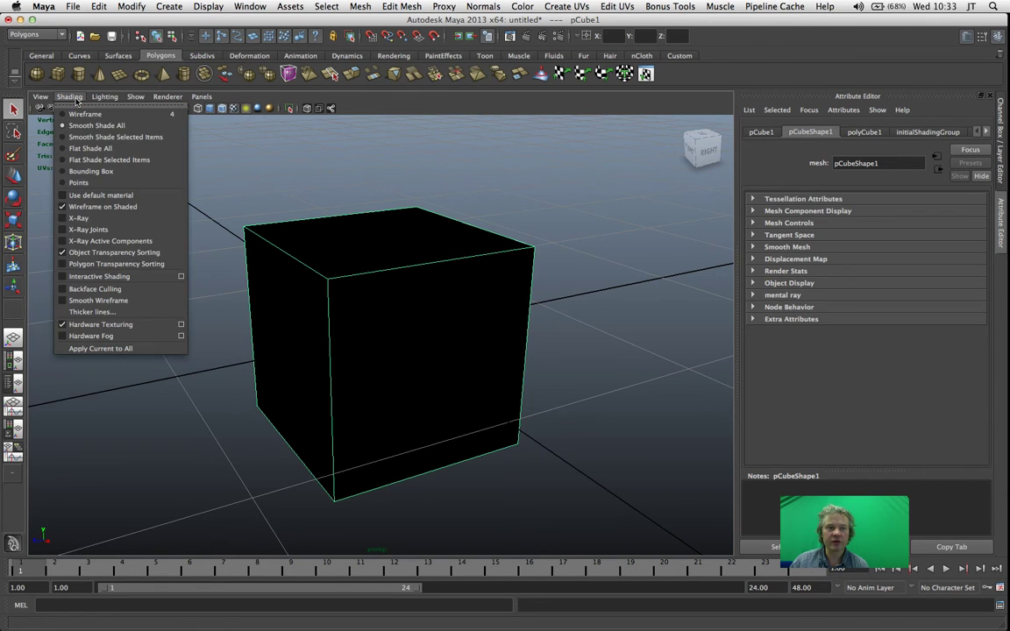
pyautogui.click(106, 289)
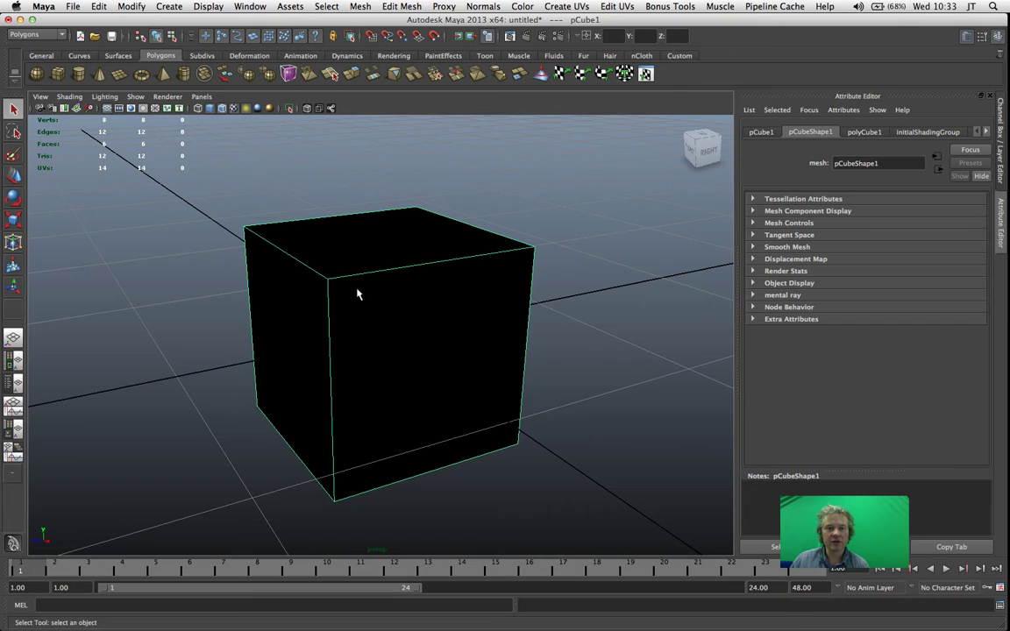
pyautogui.keyDown('alt'); pyautogui.moveTo(356, 289); pyautogui.dragTo(383, 297); pyautogui.keyUp('alt')
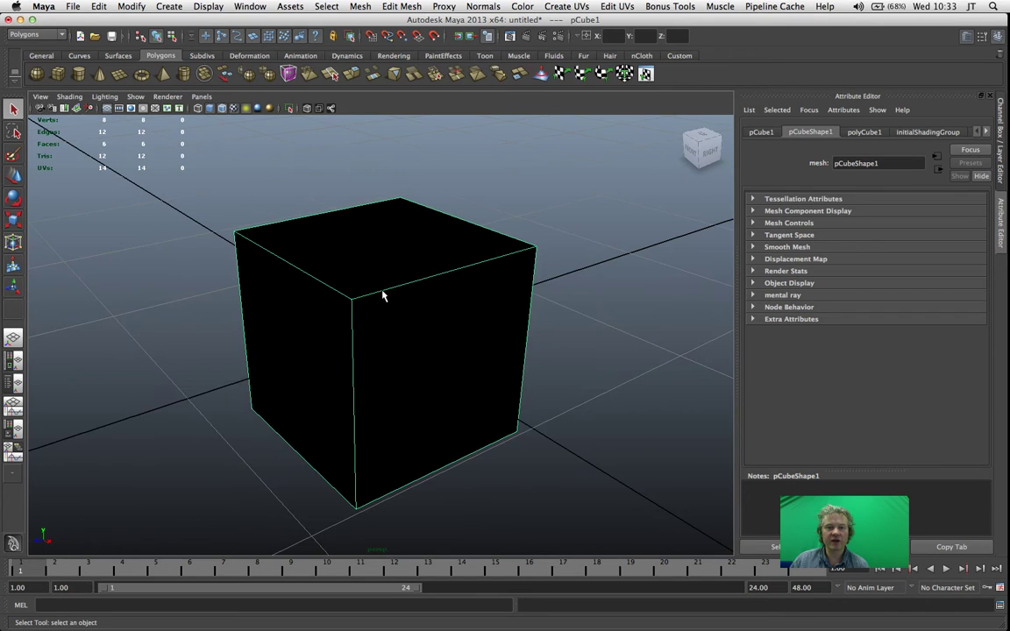
# Reverse the cube's normals, restore default lighting, and switch to face selection
pyautogui.click(488, 7)
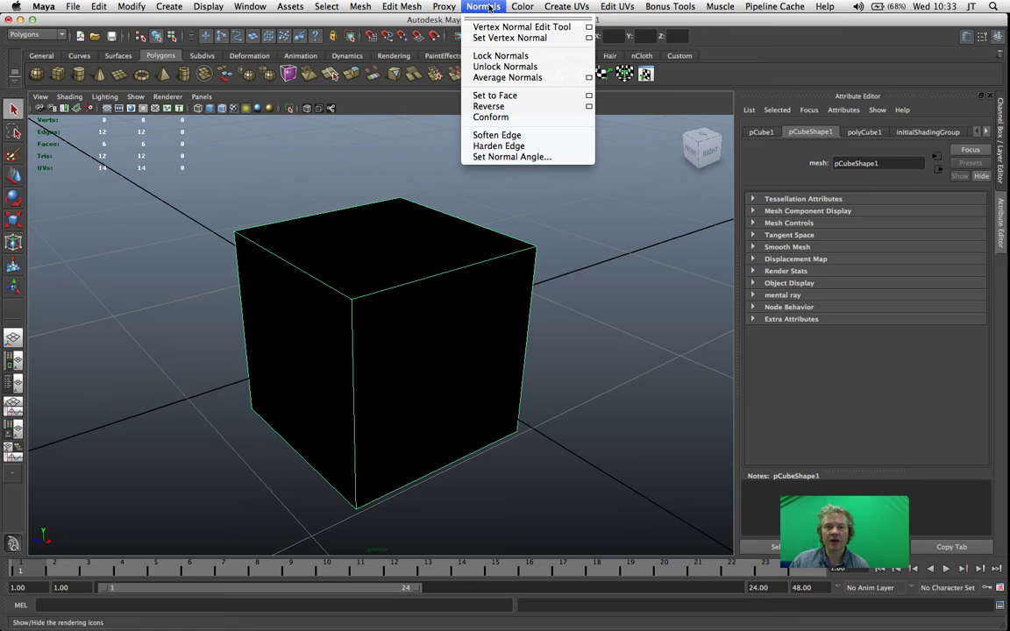
pyautogui.click(506, 107)
pyautogui.click(509, 178)
pyautogui.moveTo(508, 181)
pyautogui.keyDown('alt'); pyautogui.mouseDown()
pyautogui.moveTo(559, 206)
pyautogui.moveTo(530, 165)
pyautogui.moveTo(481, 165)
pyautogui.moveTo(501, 175)
pyautogui.moveTo(453, 161)
pyautogui.moveTo(442, 178)
pyautogui.moveTo(450, 199)
pyautogui.moveTo(470, 156)
pyautogui.moveTo(508, 131)
pyautogui.moveTo(475, 102)
pyautogui.moveTo(530, 95)
pyautogui.moveTo(499, 146)
pyautogui.moveTo(383, 154)
pyautogui.moveTo(386, 135)
pyautogui.moveTo(460, 138)
pyautogui.mouseUp(); pyautogui.keyUp('alt')
pyautogui.click(260, 112)
pyautogui.moveTo(428, 250)
pyautogui.mouseDown(button='right')
pyautogui.moveTo(465, 263)
pyautogui.moveTo(427, 270)
pyautogui.mouseUp(button='right')
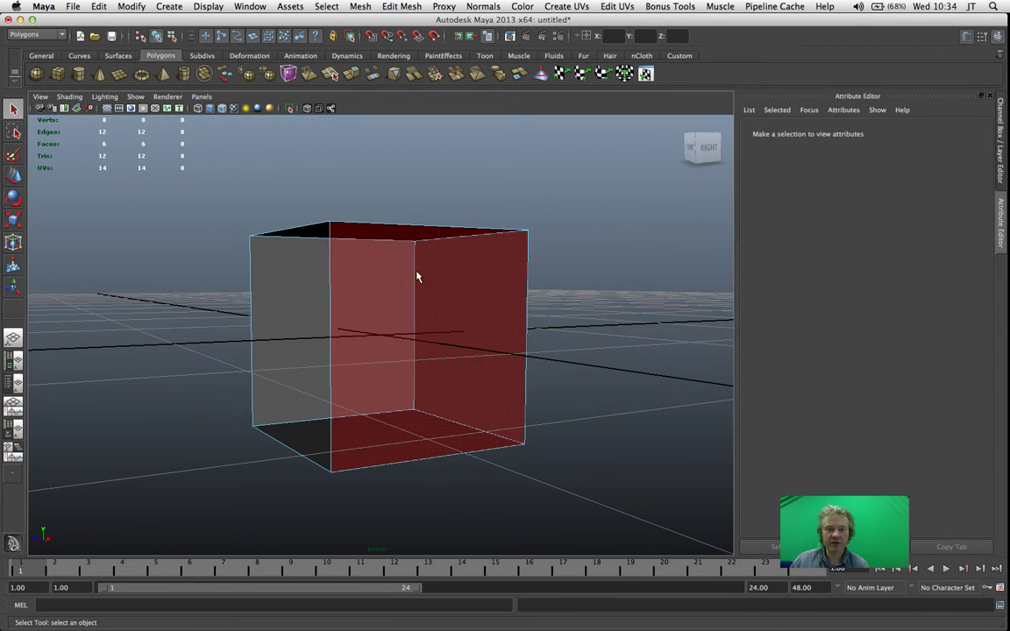
# Give the box's right inner wall a new bright green Lambert material, lambert2
pyautogui.click(414, 278)
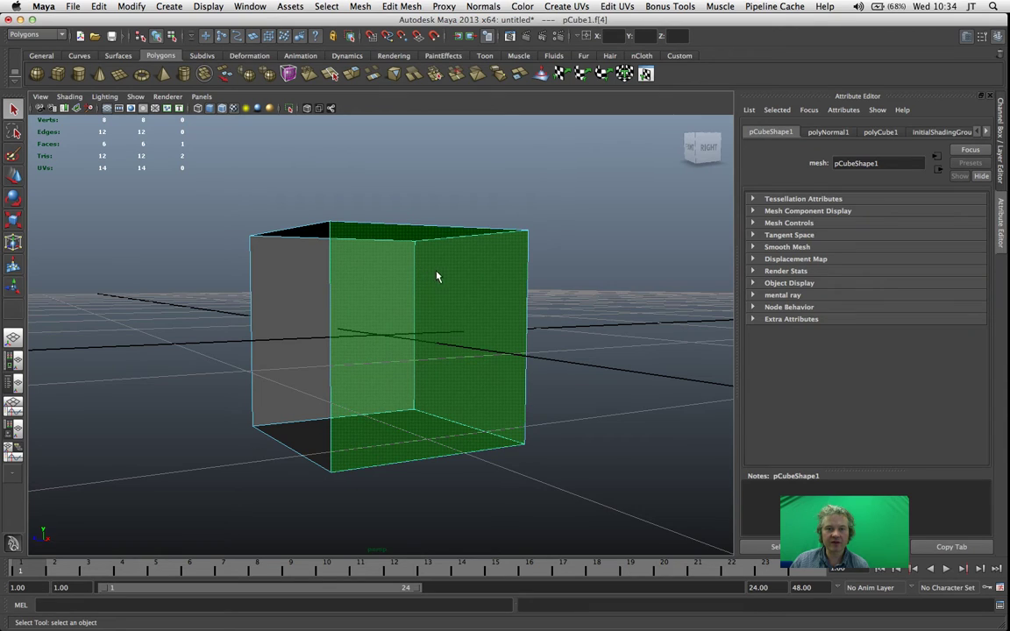
pyautogui.moveTo(419, 279); pyautogui.dragTo(436, 450, button='right')
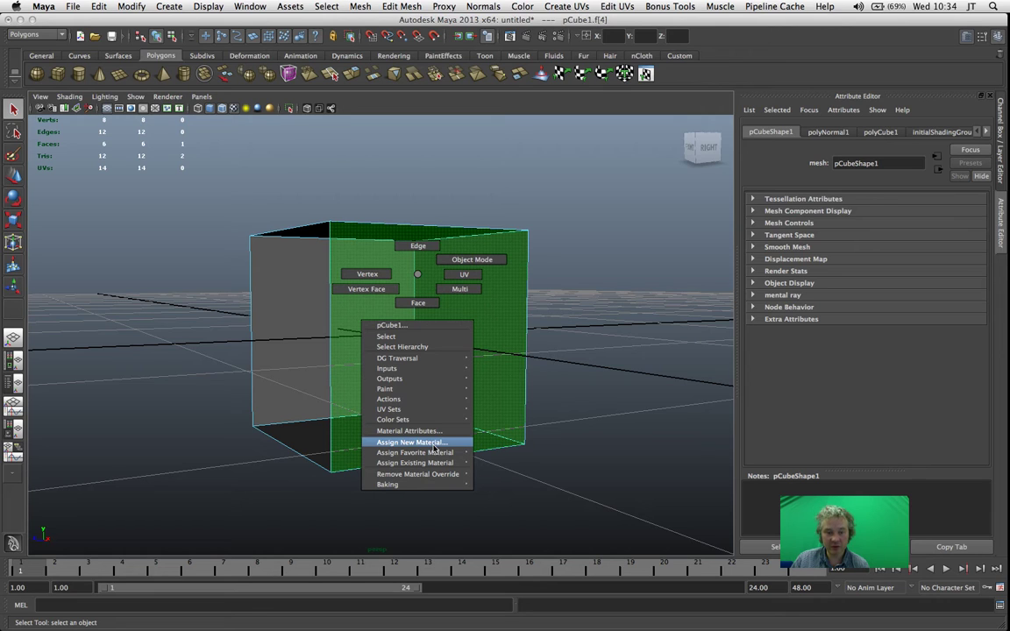
pyautogui.moveTo(436, 450); pyautogui.dragTo(434, 449, button='right')
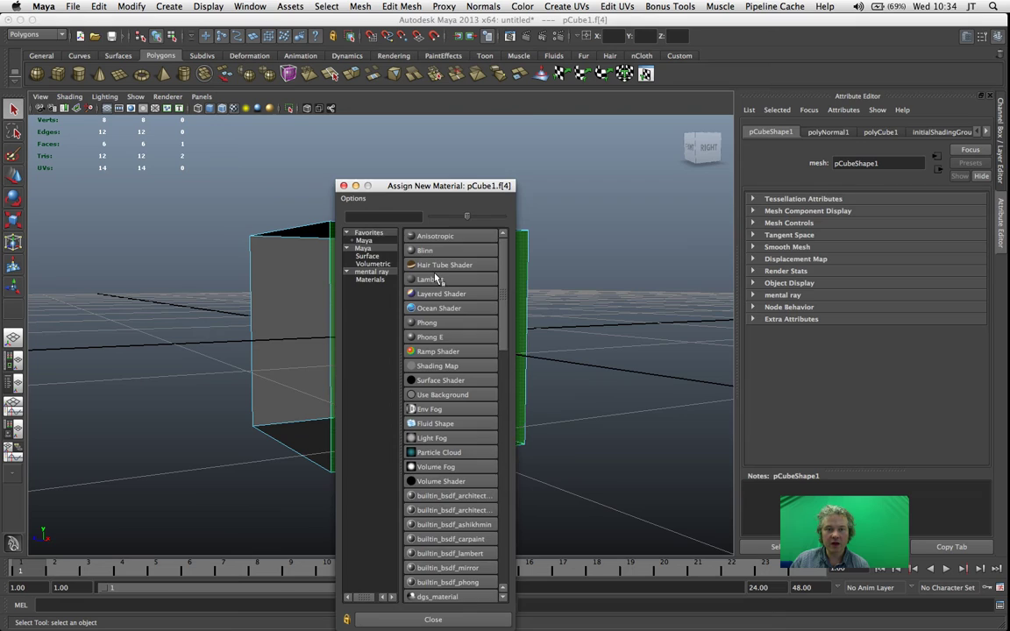
pyautogui.click(436, 281)
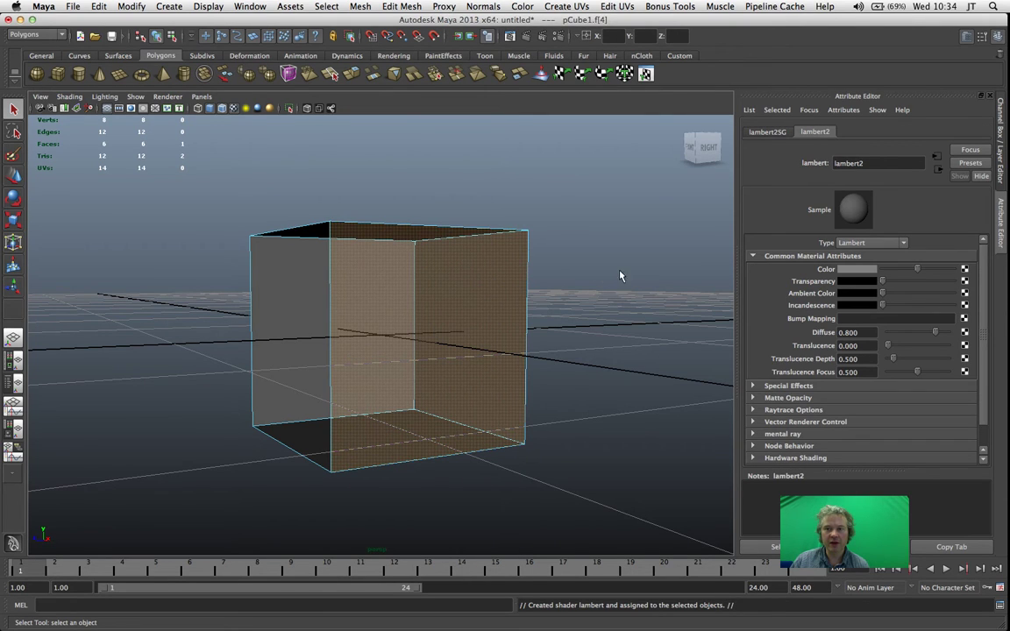
pyautogui.click(859, 272)
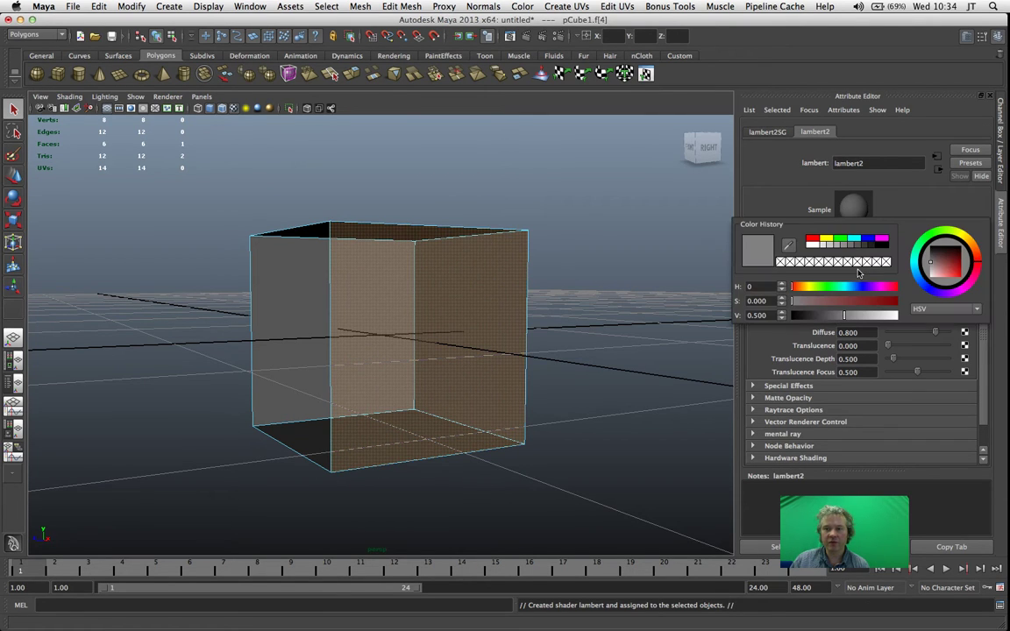
pyautogui.click(841, 239)
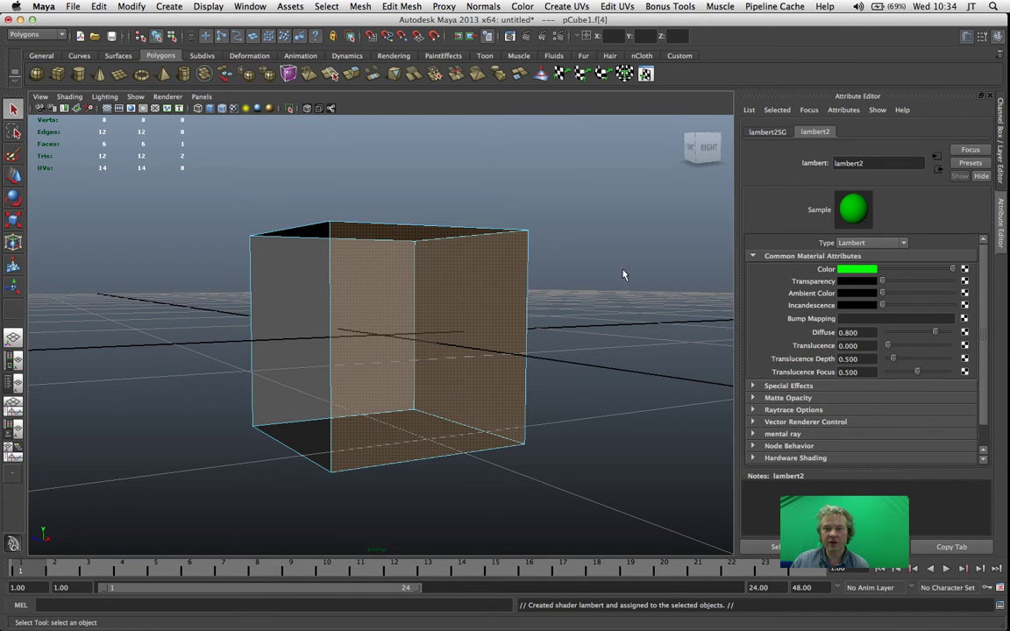
pyautogui.keyDown('alt'); pyautogui.moveTo(624, 276); pyautogui.dragTo(574, 303); pyautogui.keyUp('alt')
pyautogui.click(575, 307)
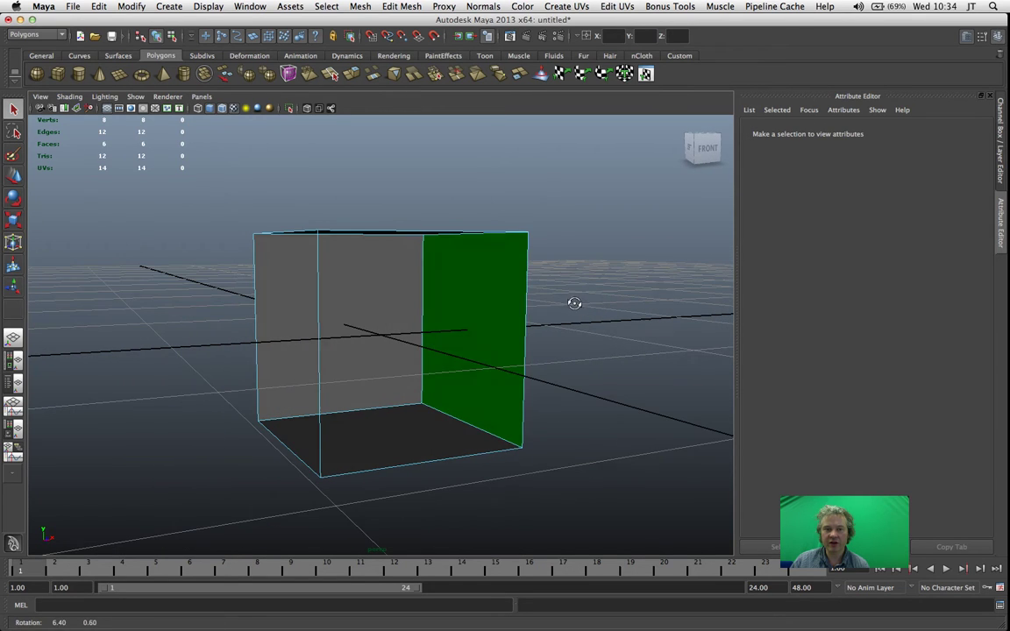
# Give the box's left inner wall a new red Lambert material
pyautogui.click(267, 302)
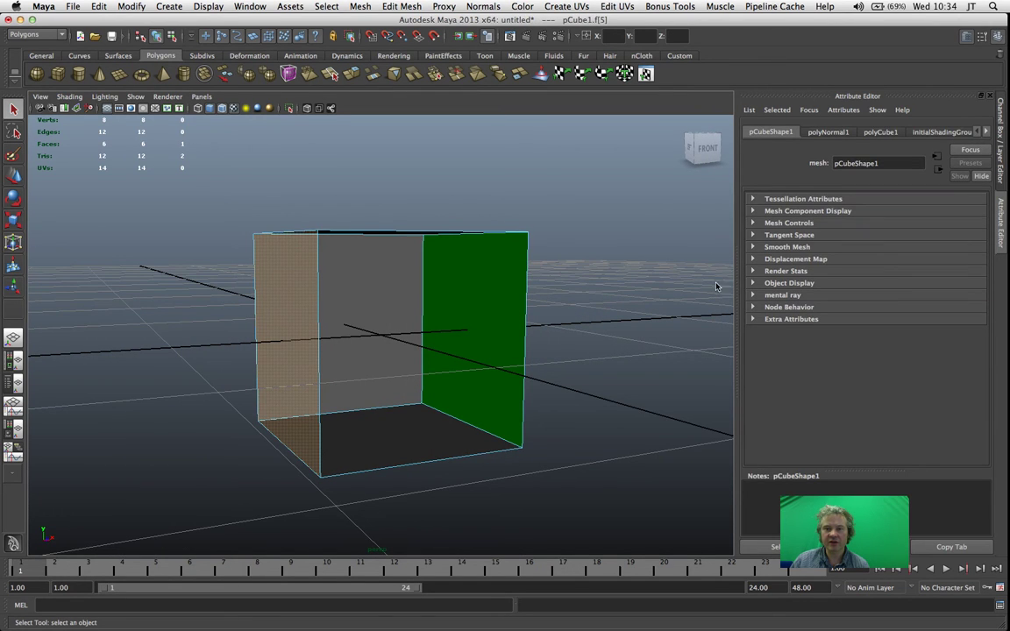
pyautogui.rightClick(293, 293)
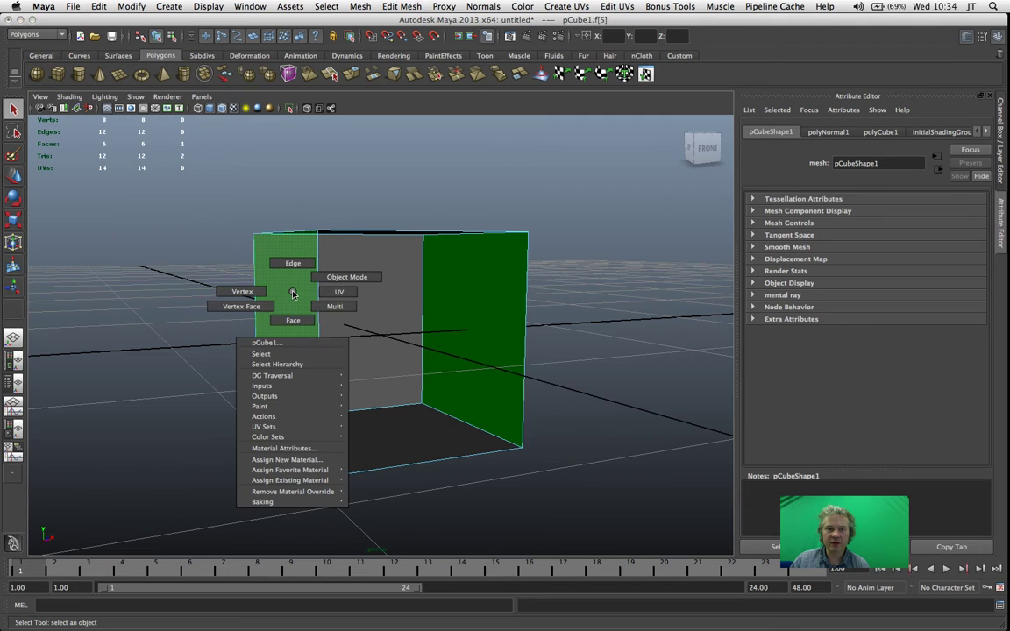
pyautogui.click(295, 461)
pyautogui.click(447, 282)
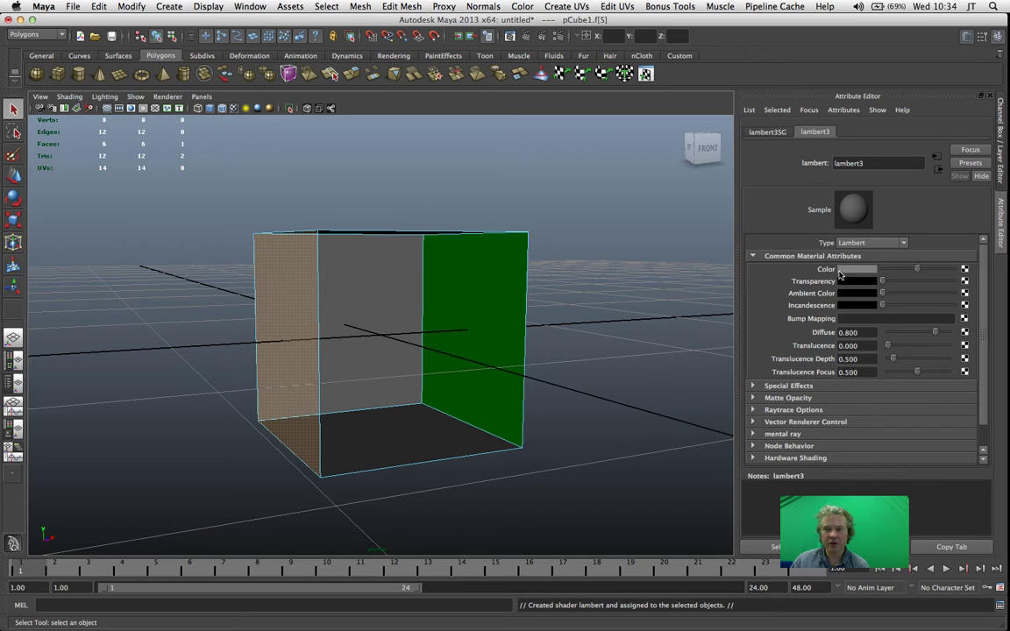
pyautogui.click(845, 269)
pyautogui.click(796, 239)
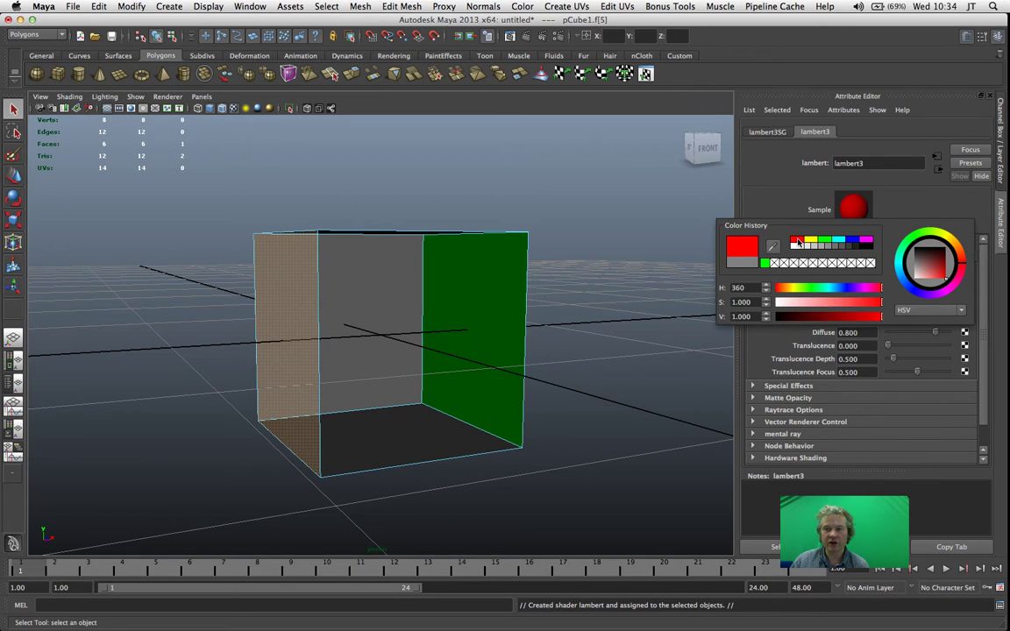
pyautogui.keyDown('alt'); pyautogui.moveTo(611, 306); pyautogui.dragTo(569, 293); pyautogui.keyUp('alt')
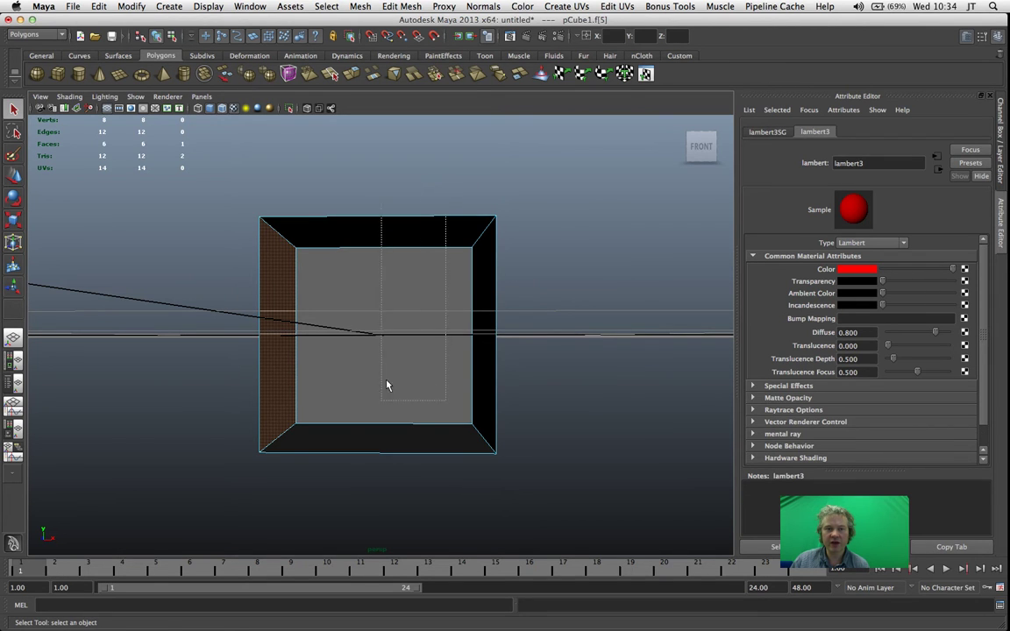
# Select the box's four remaining faces, including the top and front faces
pyautogui.moveTo(388, 386); pyautogui.dragTo(587, 450)
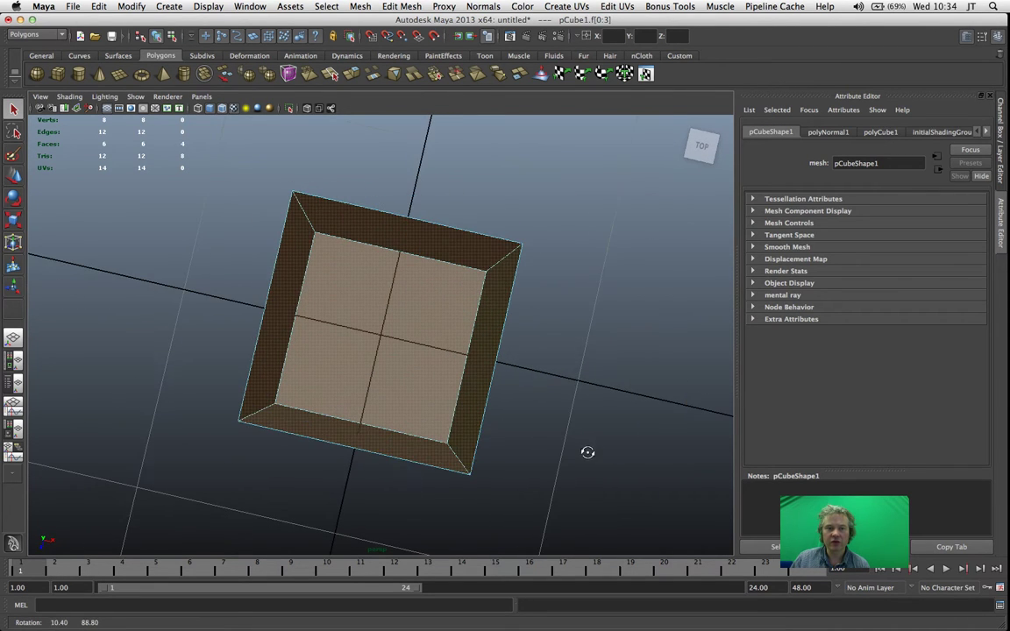
pyautogui.keyDown('alt'); pyautogui.moveTo(634, 344); pyautogui.dragTo(570, 294); pyautogui.keyUp('alt')
pyautogui.click(451, 263)
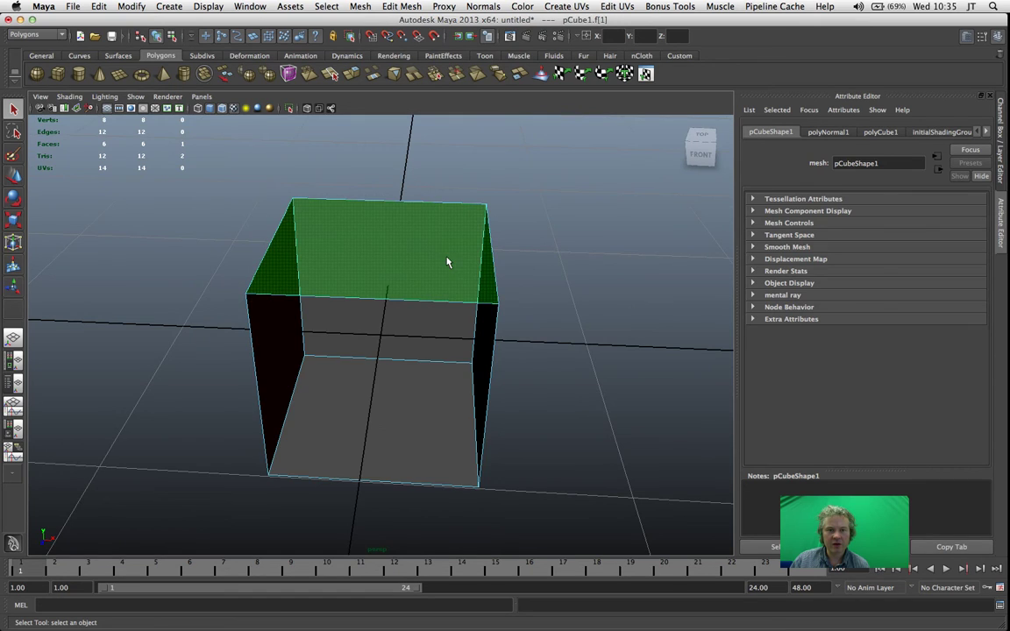
pyautogui.keyDown('alt'); pyautogui.moveTo(450, 263); pyautogui.dragTo(565, 339); pyautogui.keyUp('alt')
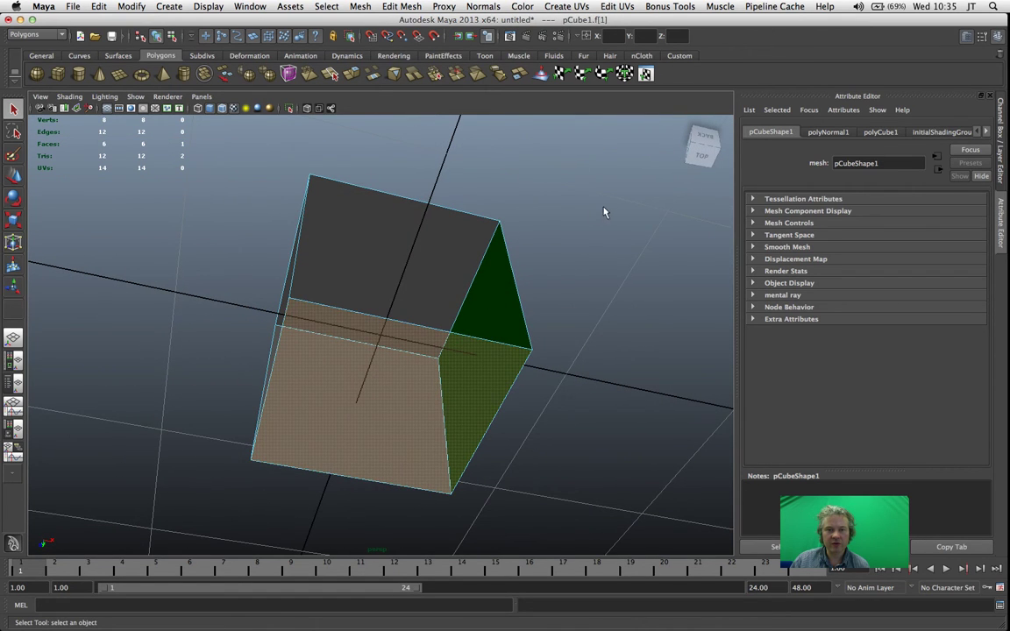
pyautogui.keyDown('alt'); pyautogui.moveTo(452, 271); pyautogui.dragTo(573, 298); pyautogui.keyUp('alt')
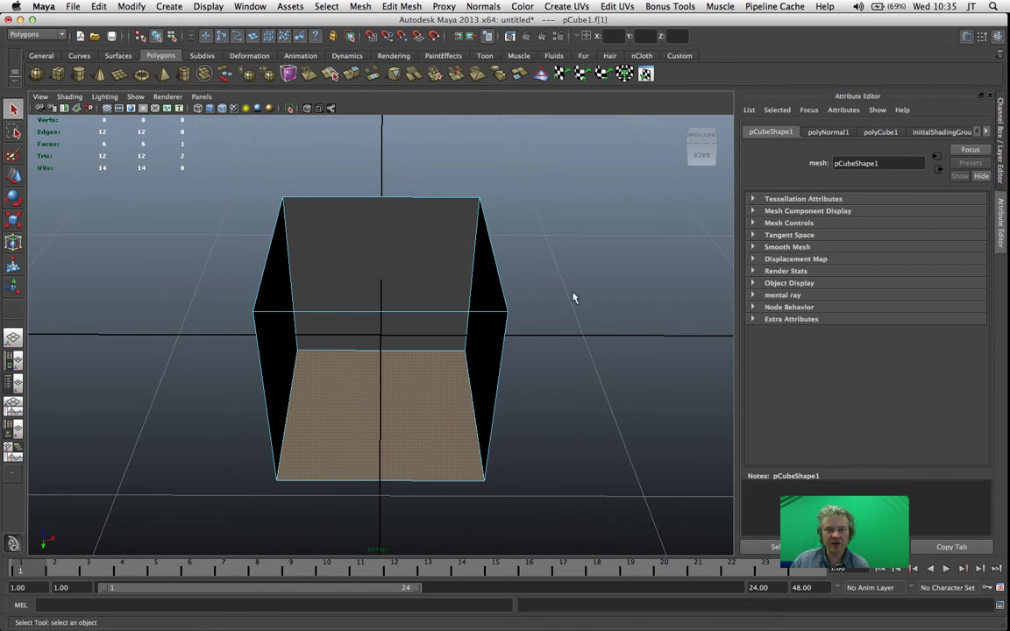
pyautogui.keyDown('shift'); pyautogui.click(434, 275); pyautogui.keyUp('shift')
pyautogui.keyDown('shift'); pyautogui.click(408, 365); pyautogui.keyUp('shift')
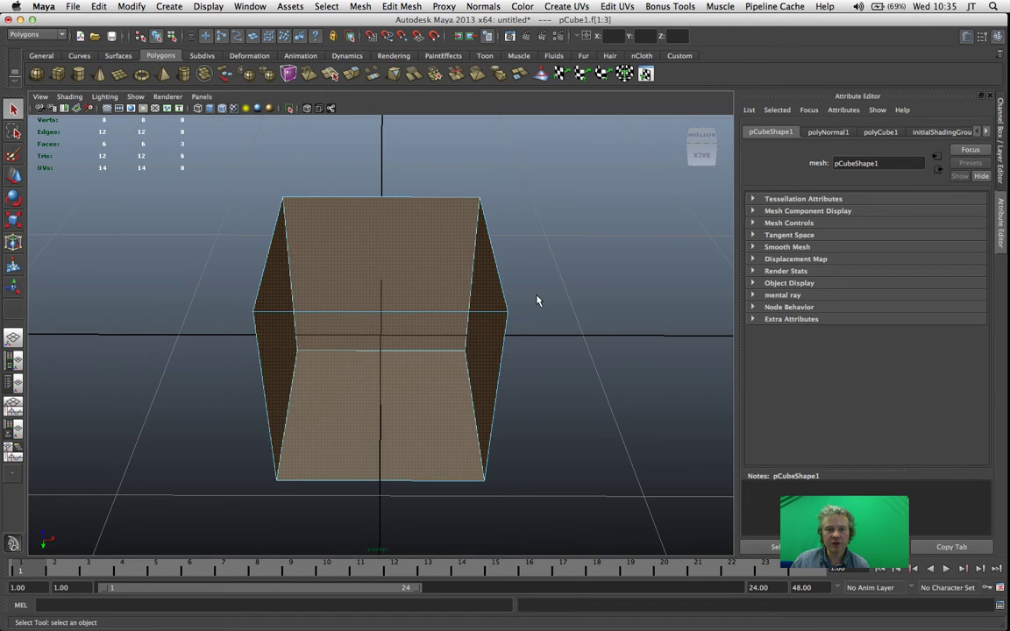
pyautogui.keyDown('alt'); pyautogui.moveTo(538, 300); pyautogui.dragTo(541, 361); pyautogui.keyUp('alt')
pyautogui.keyDown('shift'); pyautogui.click(411, 284); pyautogui.keyUp('shift')
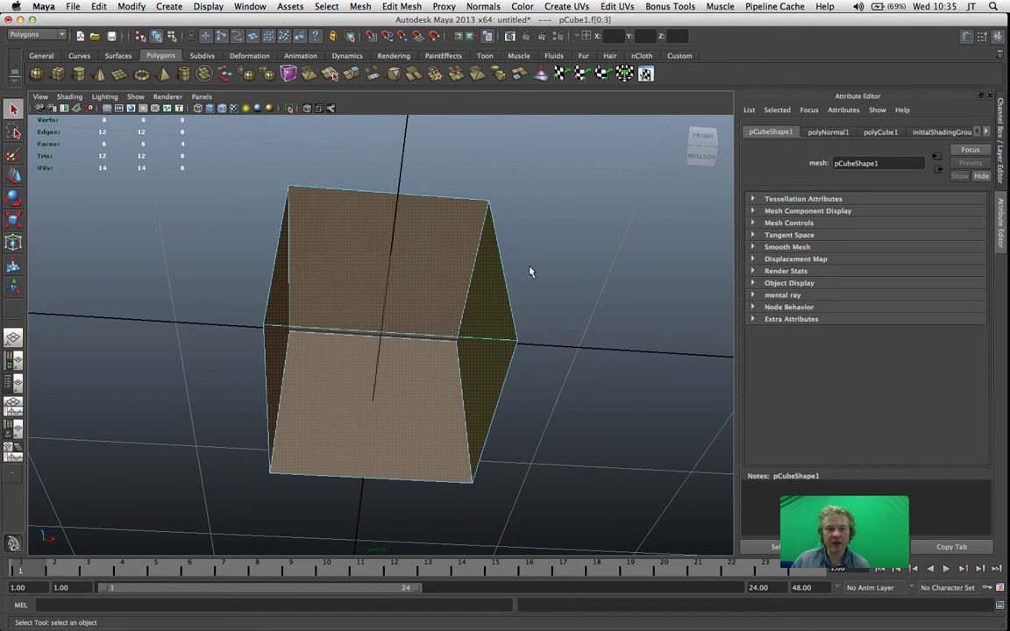
pyautogui.keyDown('alt'); pyautogui.moveTo(529, 271); pyautogui.dragTo(597, 281); pyautogui.keyUp('alt')
pyautogui.keyDown('shift'); pyautogui.click(421, 285); pyautogui.keyUp('shift')
# Assign the selected faces a new white Lambert material, lambert4, then deselect
pyautogui.rightClick(432, 282)
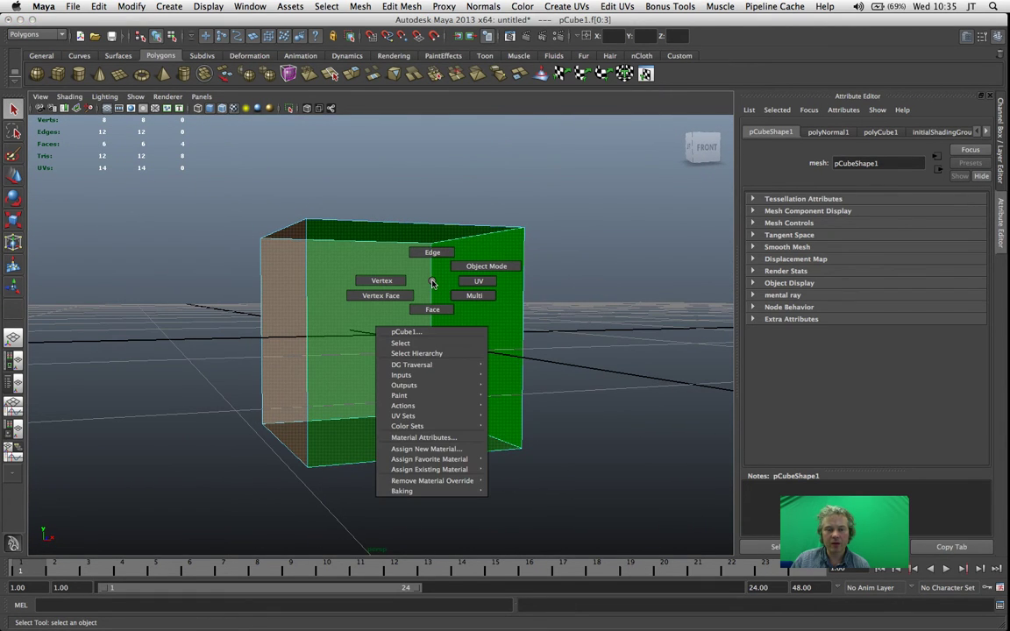
pyautogui.moveTo(431, 282); pyautogui.dragTo(429, 449, button='right')
pyautogui.click(436, 449)
pyautogui.moveTo(634, 239)
pyautogui.keyDown('alt'); pyautogui.mouseDown()
pyautogui.moveTo(559, 239)
pyautogui.moveTo(544, 260)
pyautogui.moveTo(514, 257)
pyautogui.moveTo(621, 244)
pyautogui.mouseUp(); pyautogui.keyUp('alt')
pyautogui.click(540, 254)
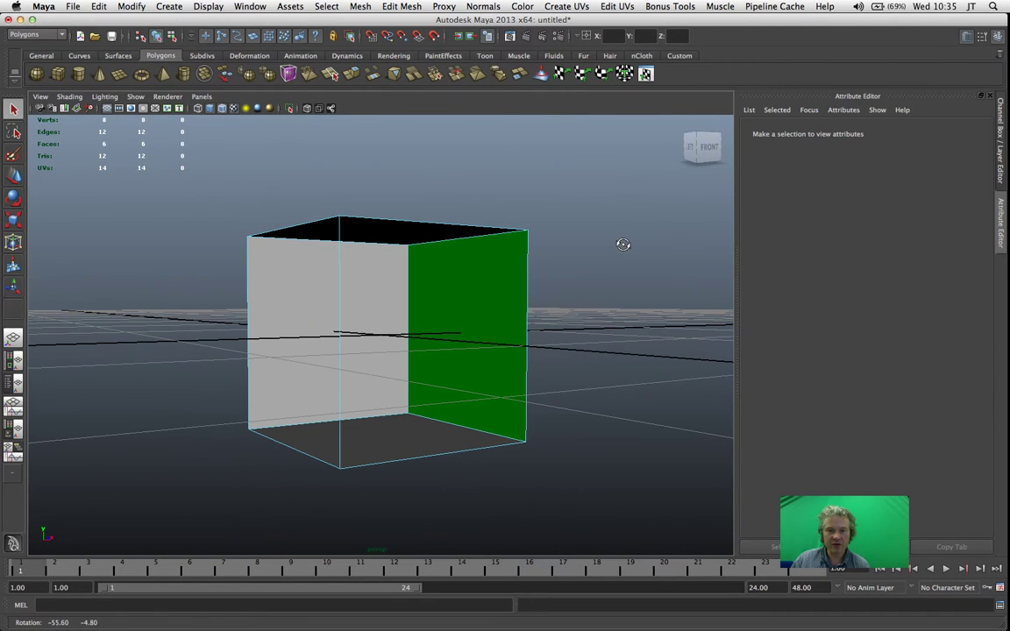
# Test-render the box, then select its front face, pCube1.f[0]
pyautogui.click(526, 37)
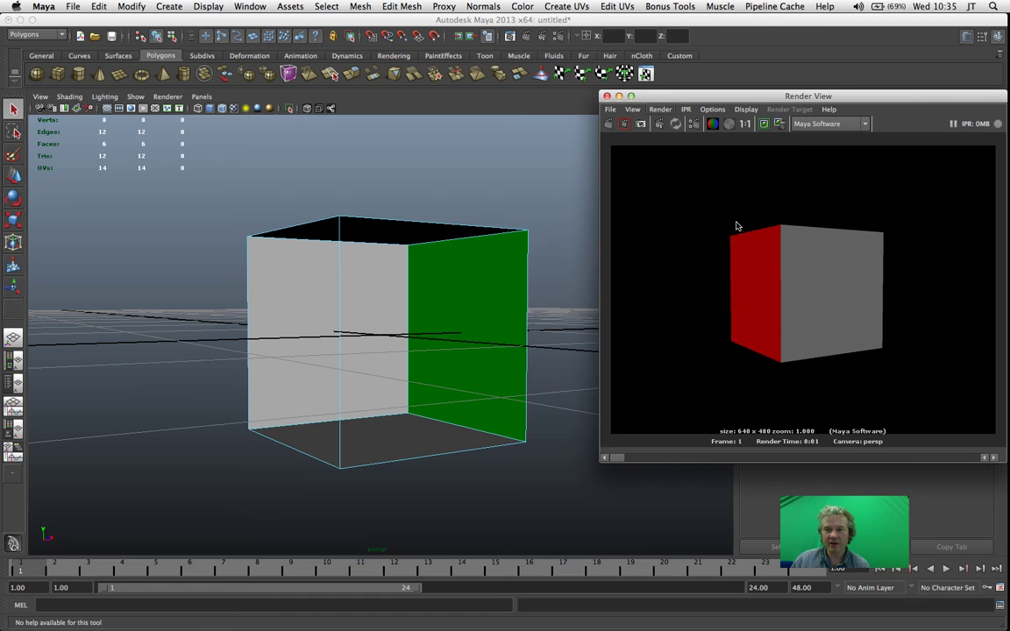
pyautogui.click(605, 97)
pyautogui.keyDown('alt'); pyautogui.moveTo(553, 169); pyautogui.dragTo(501, 187); pyautogui.keyUp('alt')
pyautogui.click(414, 275)
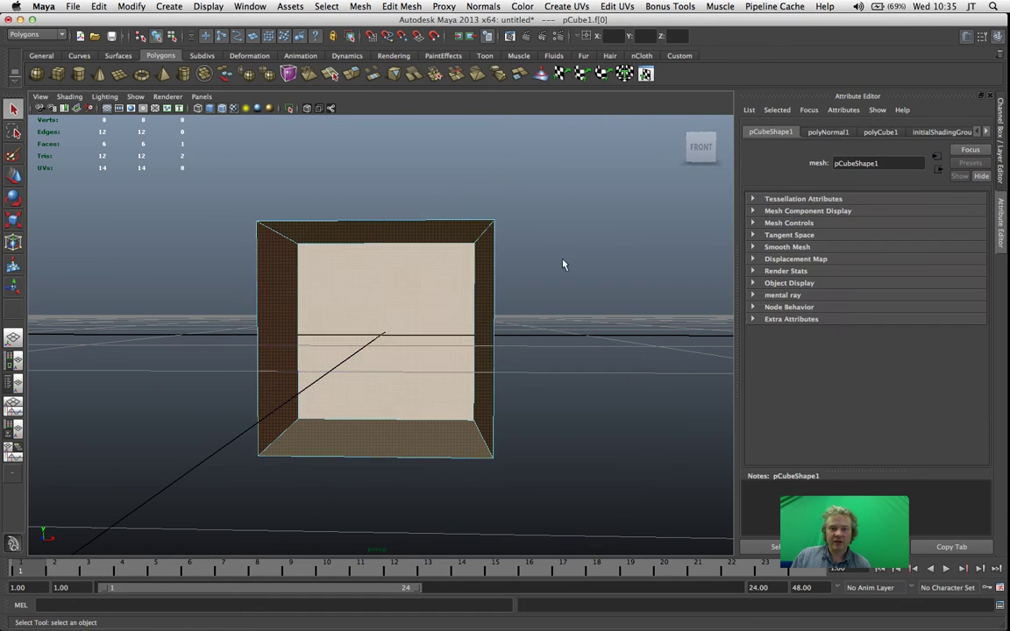
pyautogui.moveTo(579, 256)
pyautogui.keyDown('alt'); pyautogui.mouseDown()
pyautogui.moveTo(622, 226)
pyautogui.moveTo(567, 260)
pyautogui.moveTo(585, 260)
pyautogui.mouseUp(); pyautogui.keyUp('alt')
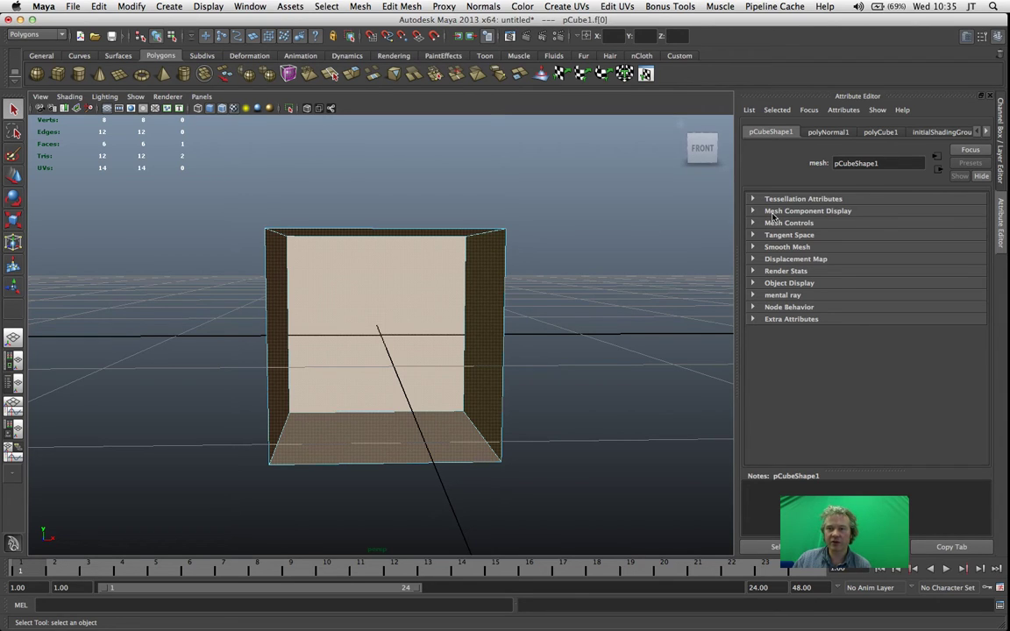
# Give the front face a new nearly fully transparent Lambert, lambert5, and test-render it
pyautogui.rightClick(427, 293)
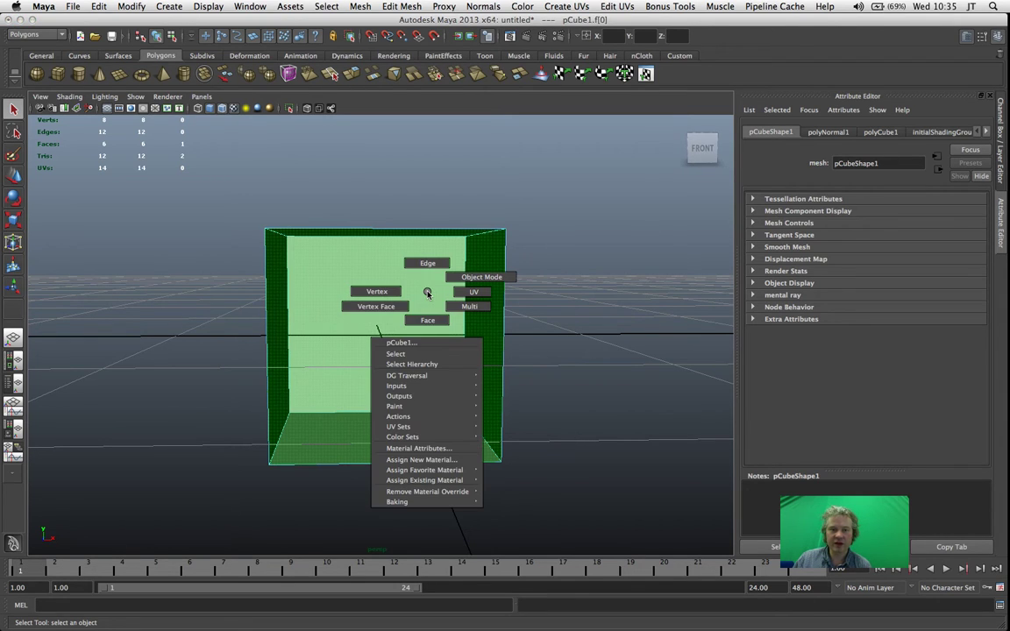
pyautogui.click(454, 461)
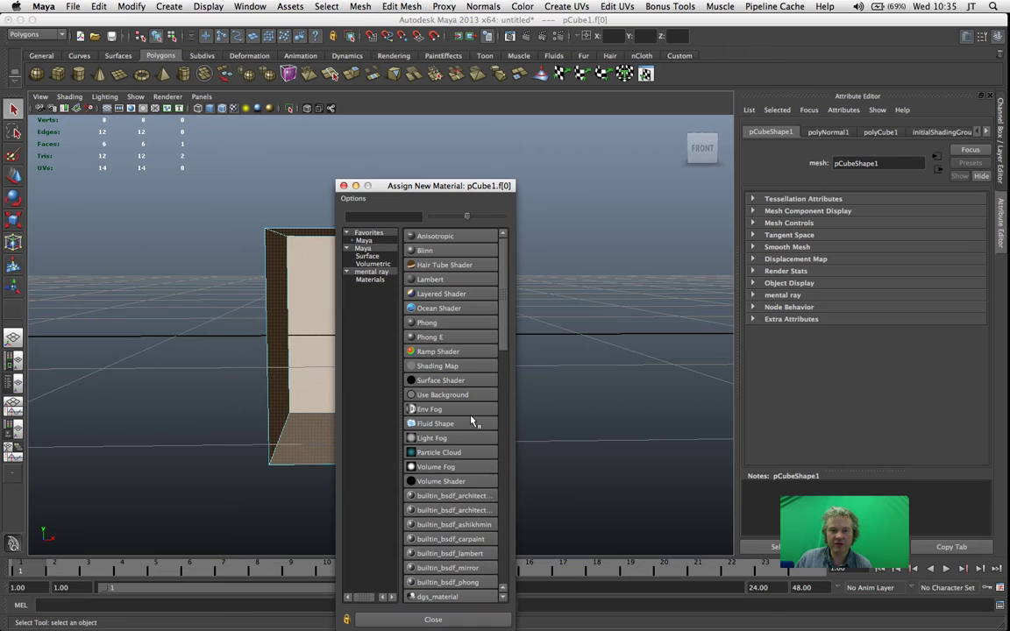
pyautogui.click(453, 286)
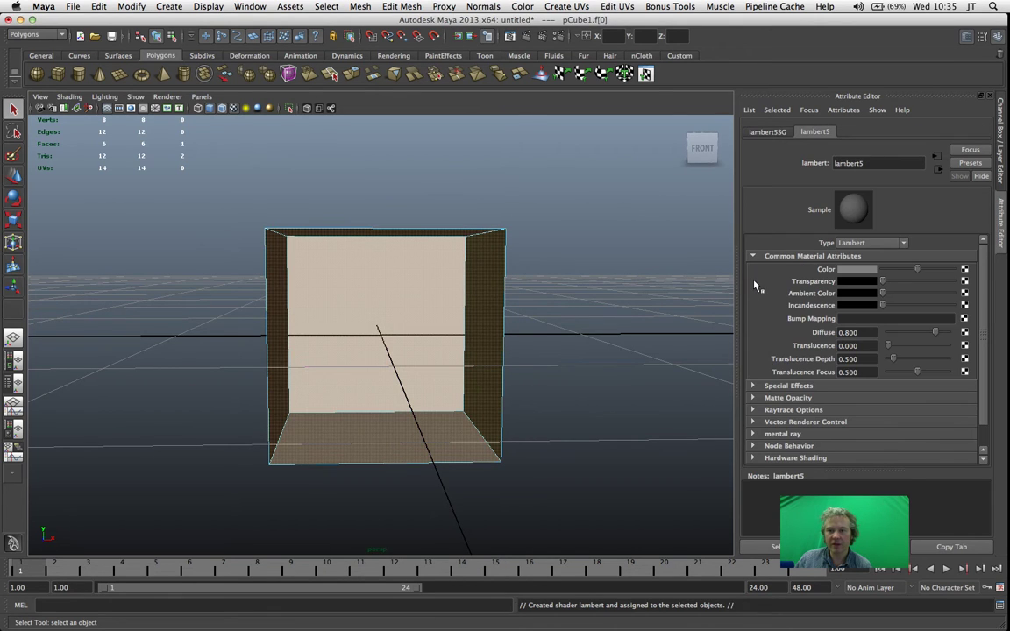
pyautogui.moveTo(882, 281); pyautogui.dragTo(952, 280)
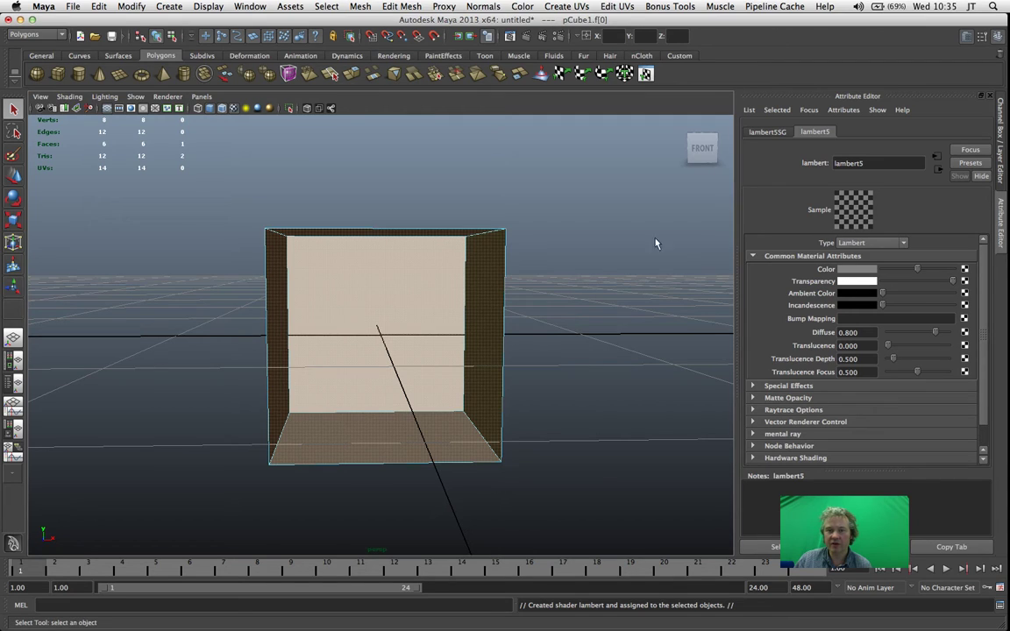
pyautogui.click(459, 35)
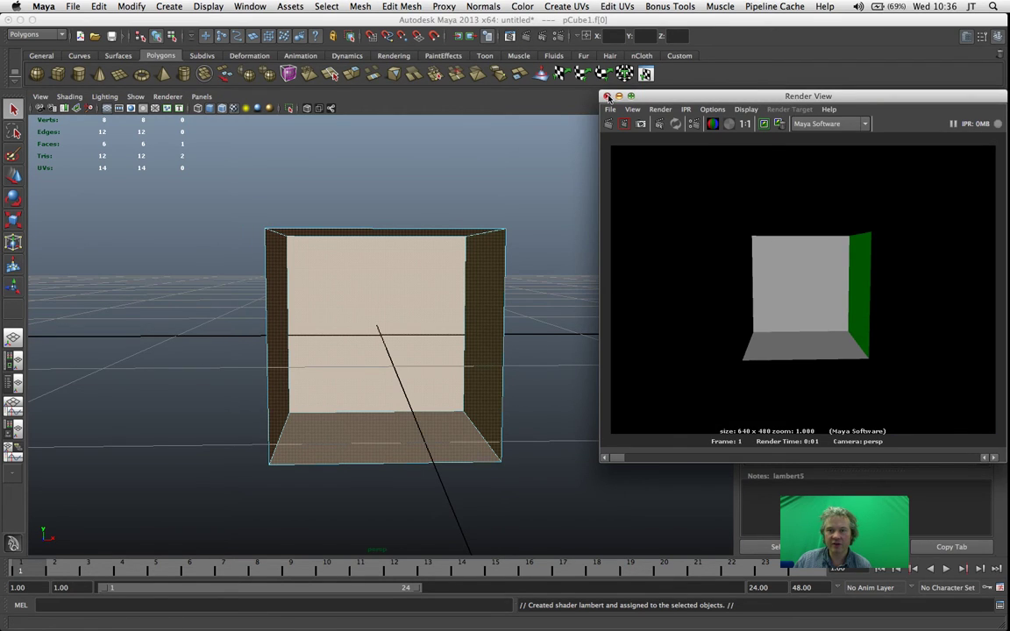
pyautogui.click(607, 96)
pyautogui.click(531, 156)
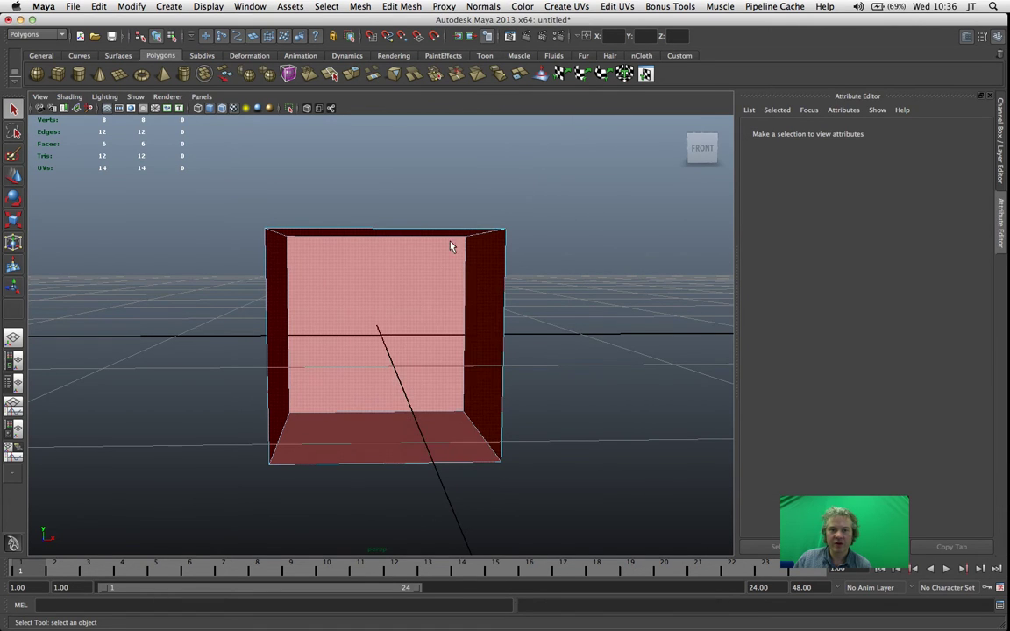
# Return to object mode and test-render the open box from a head-on view
pyautogui.rightClick(450, 243)
pyautogui.click(478, 228)
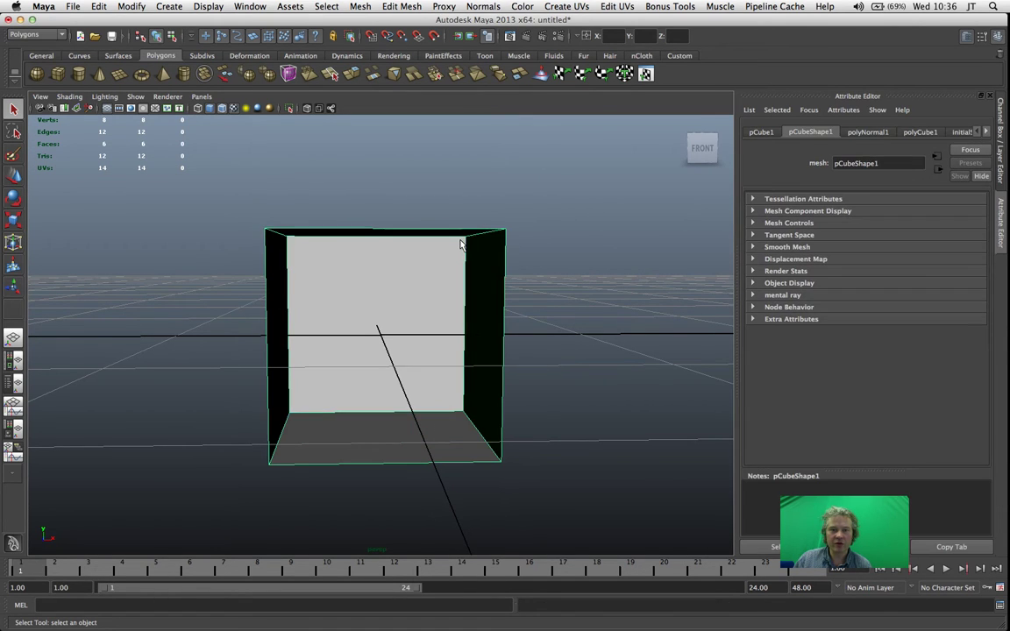
pyautogui.keyDown('alt'); pyautogui.moveTo(542, 222); pyautogui.dragTo(586, 219); pyautogui.keyUp('alt')
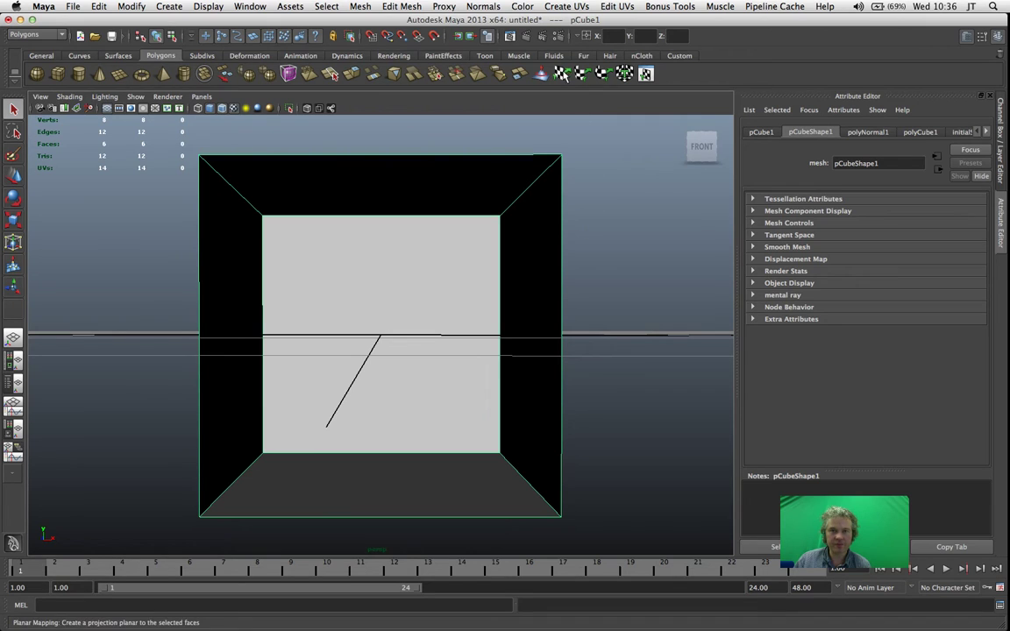
pyautogui.click(527, 36)
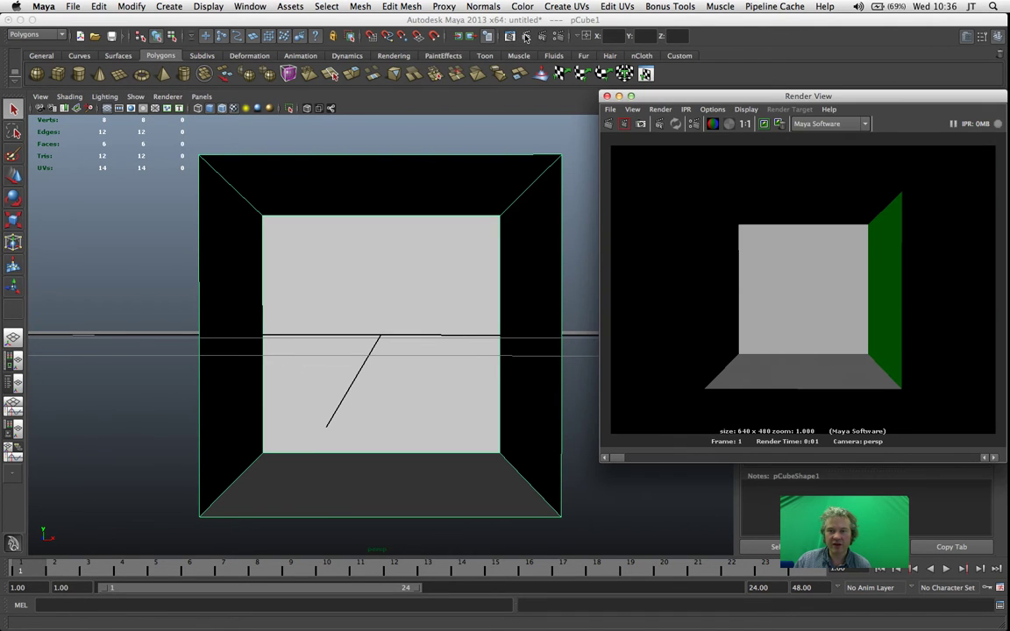
pyautogui.moveTo(665, 98); pyautogui.dragTo(610, 116)
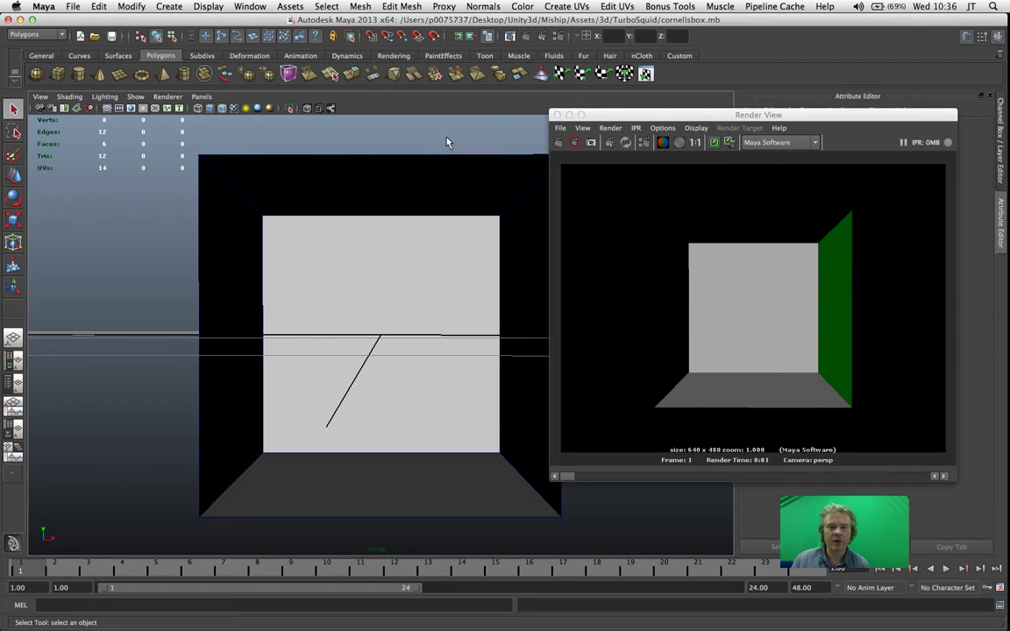
# Create a point light and move it up to Y 0.383 near the box ceiling
pyautogui.click(176, 7)
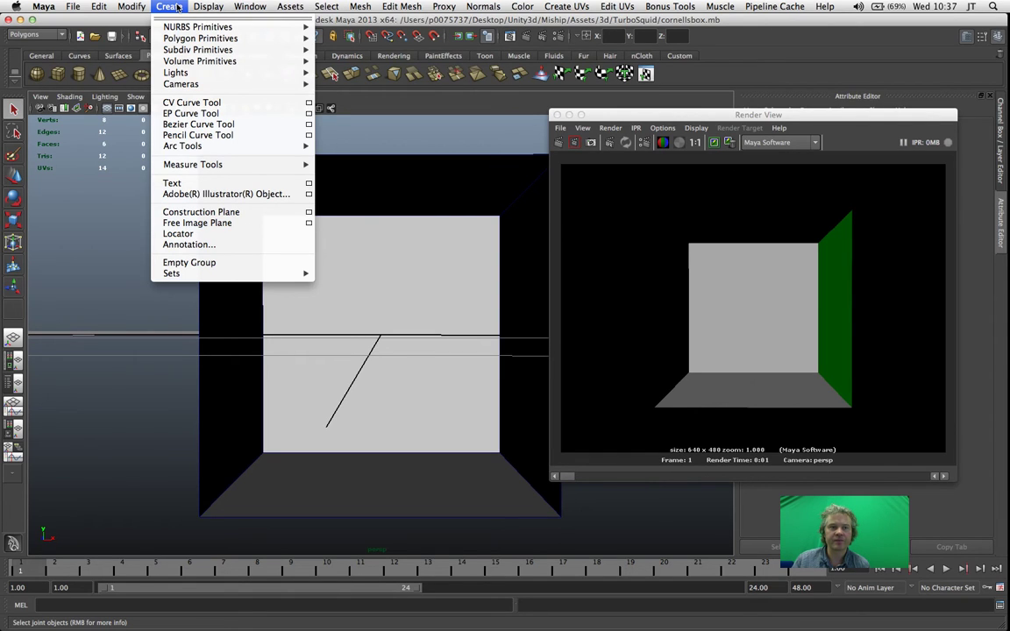
pyautogui.moveTo(200, 77)
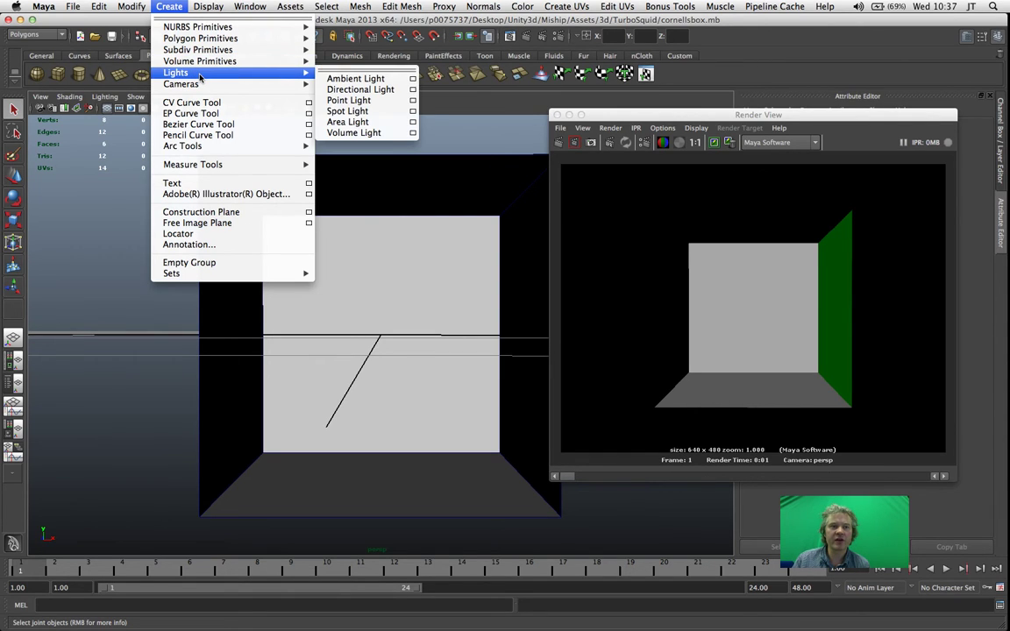
pyautogui.click(361, 101)
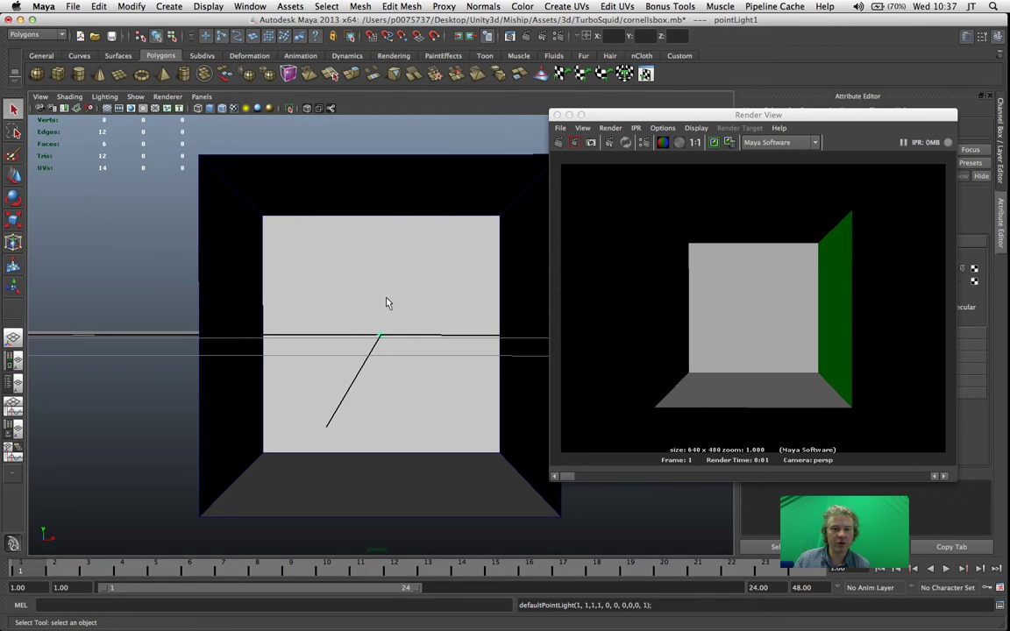
pyautogui.press('w')
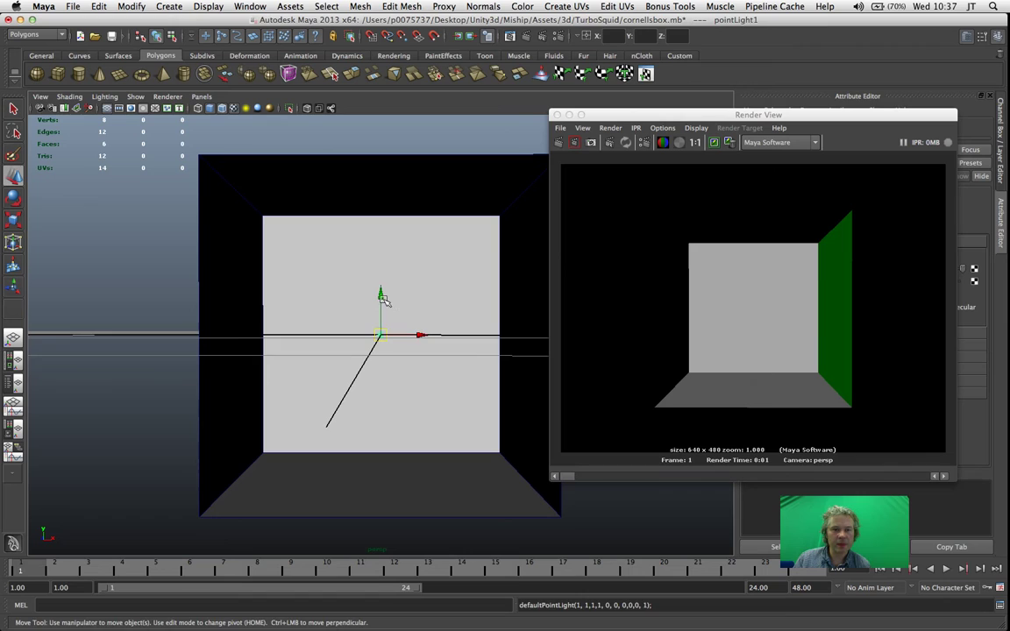
pyautogui.moveTo(383, 299); pyautogui.dragTo(388, 190)
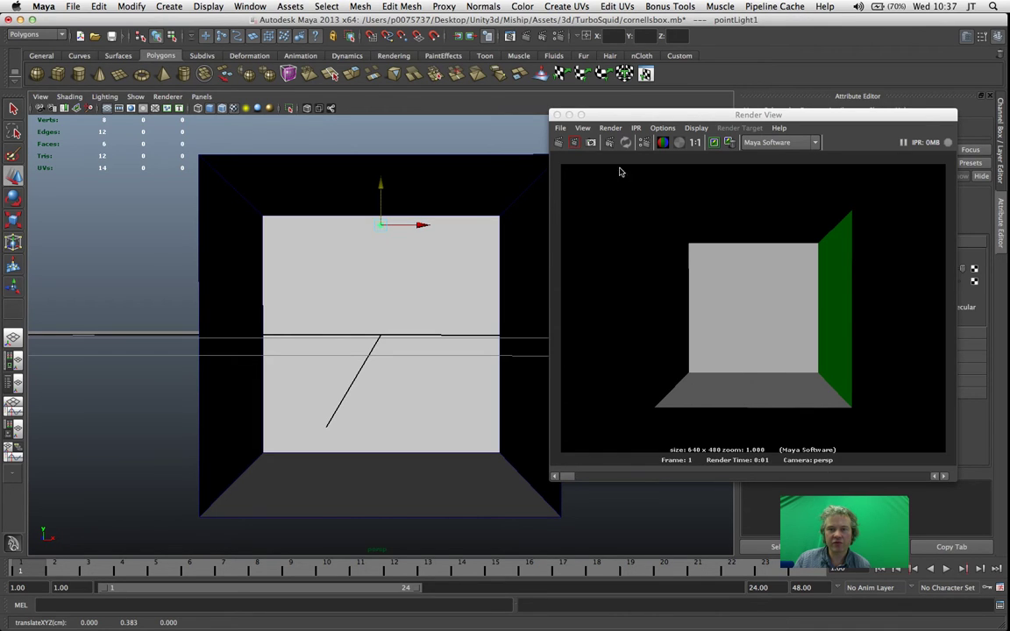
# Render the lit Cornell box and compare it against the earlier grey render
pyautogui.click(715, 143)
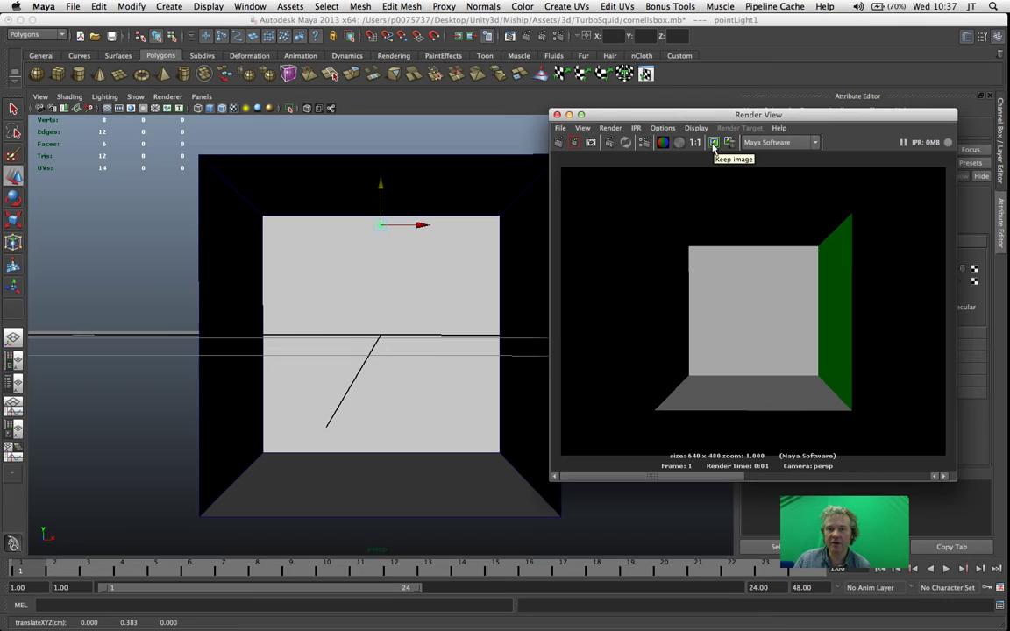
pyautogui.click(559, 143)
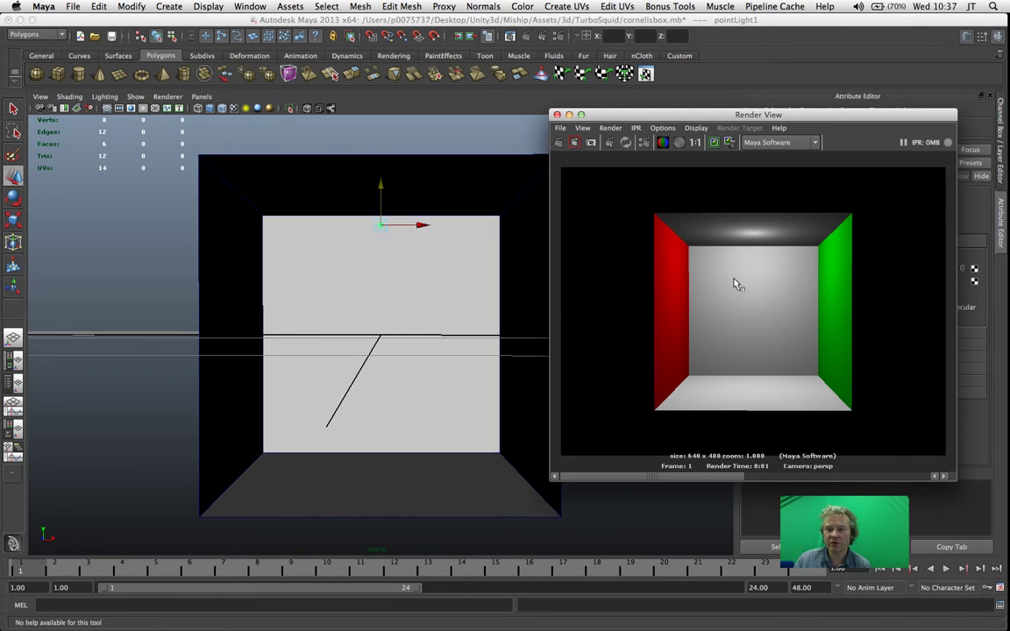
pyautogui.click(846, 479)
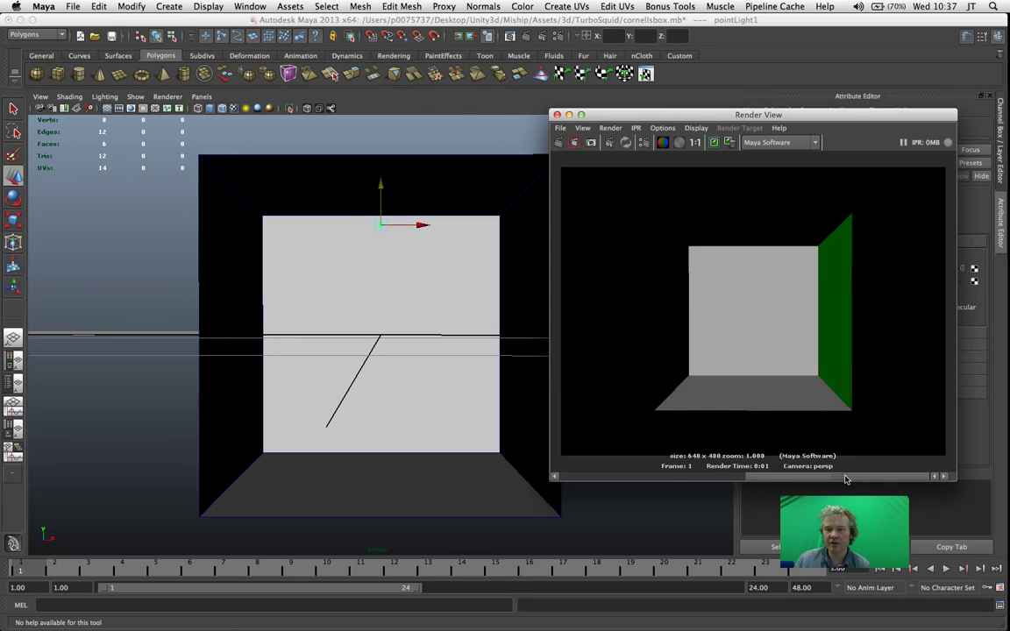
pyautogui.click(719, 479)
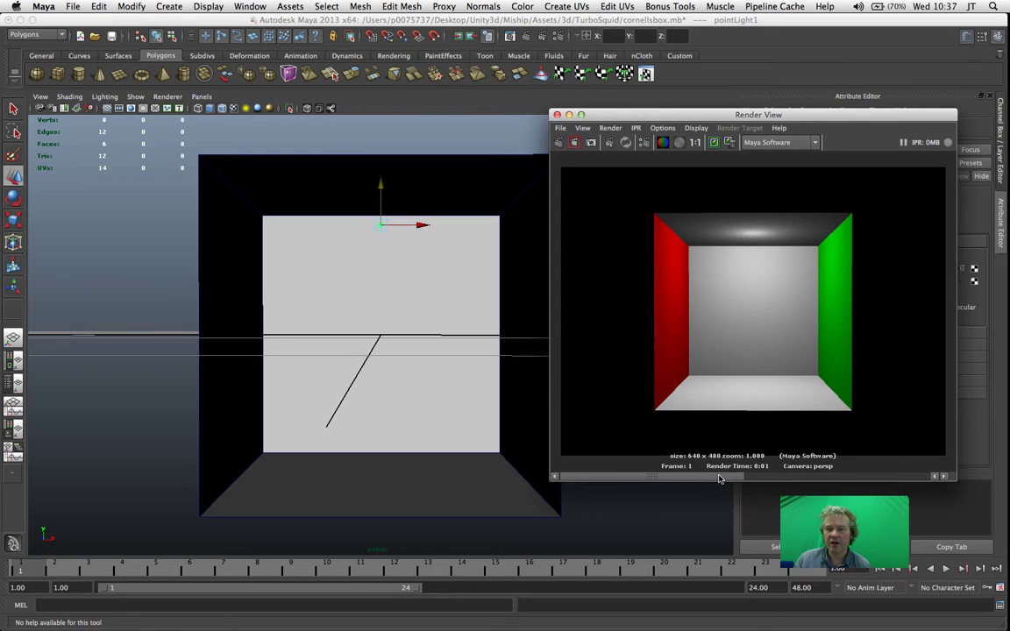
pyautogui.click(767, 478)
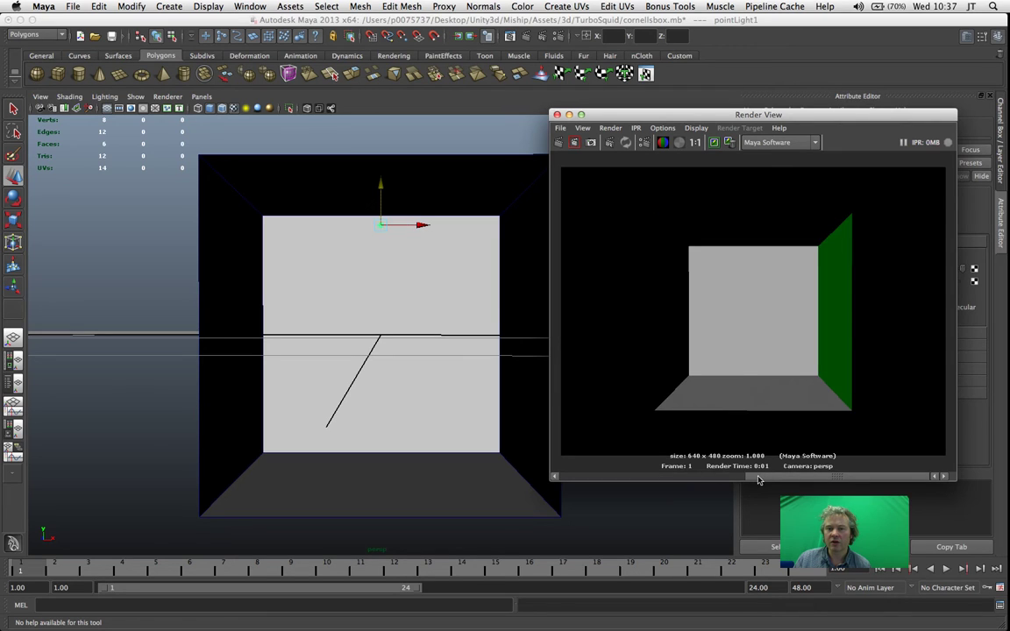
pyautogui.click(722, 479)
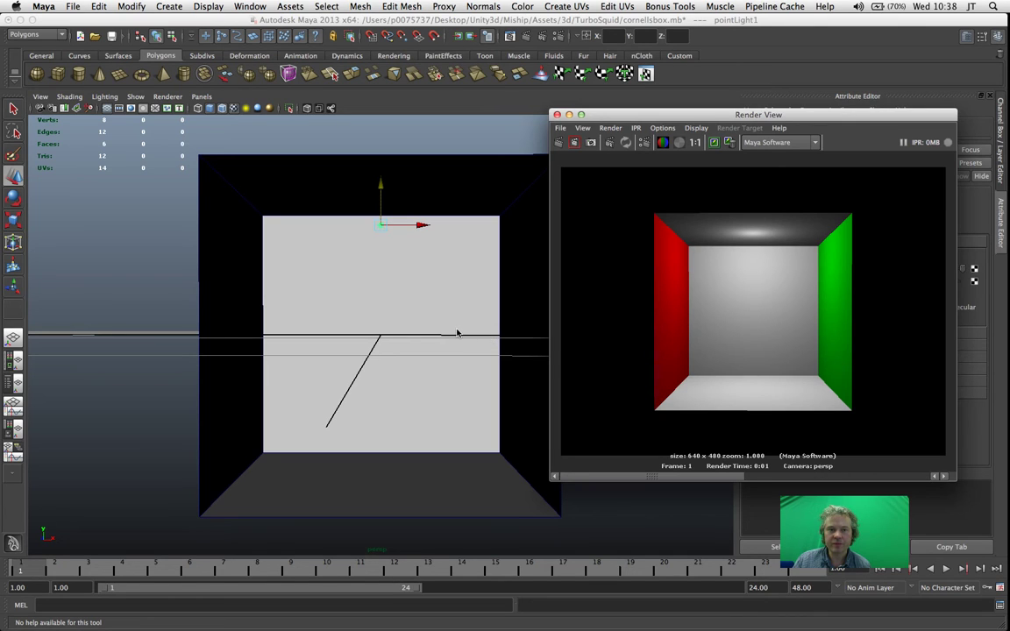
# Keep the lit image, dolly the camera closer, and re-render
pyautogui.click(714, 142)
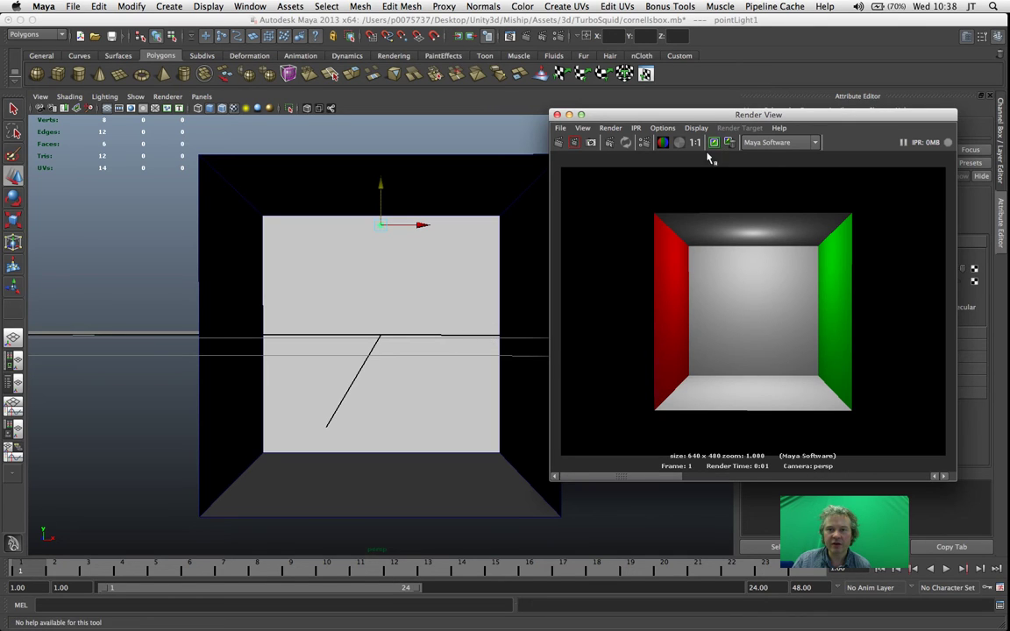
pyautogui.scroll(3, 476, 333)
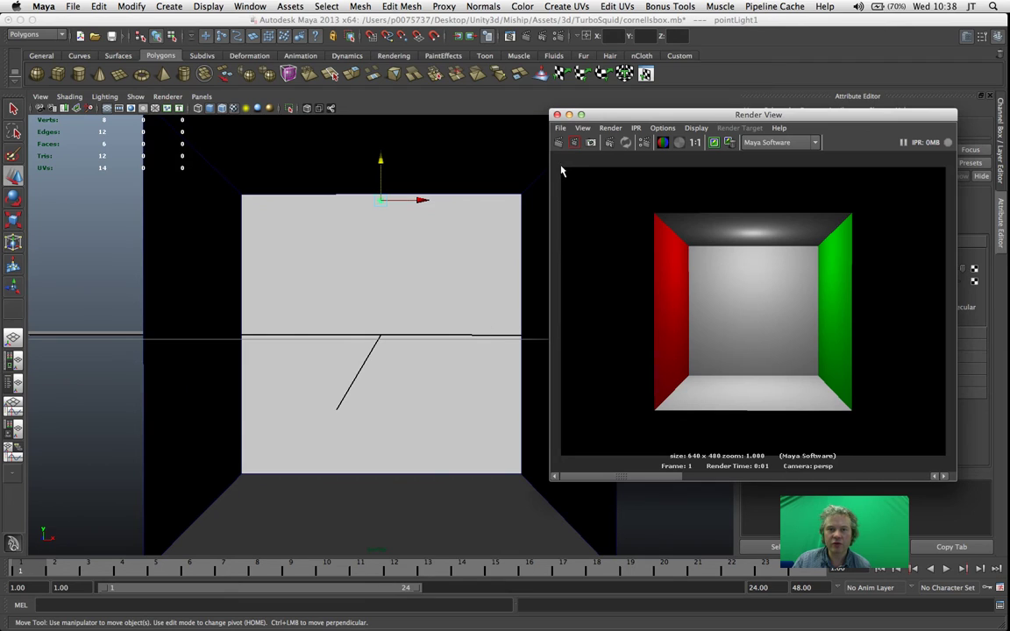
pyautogui.click(560, 143)
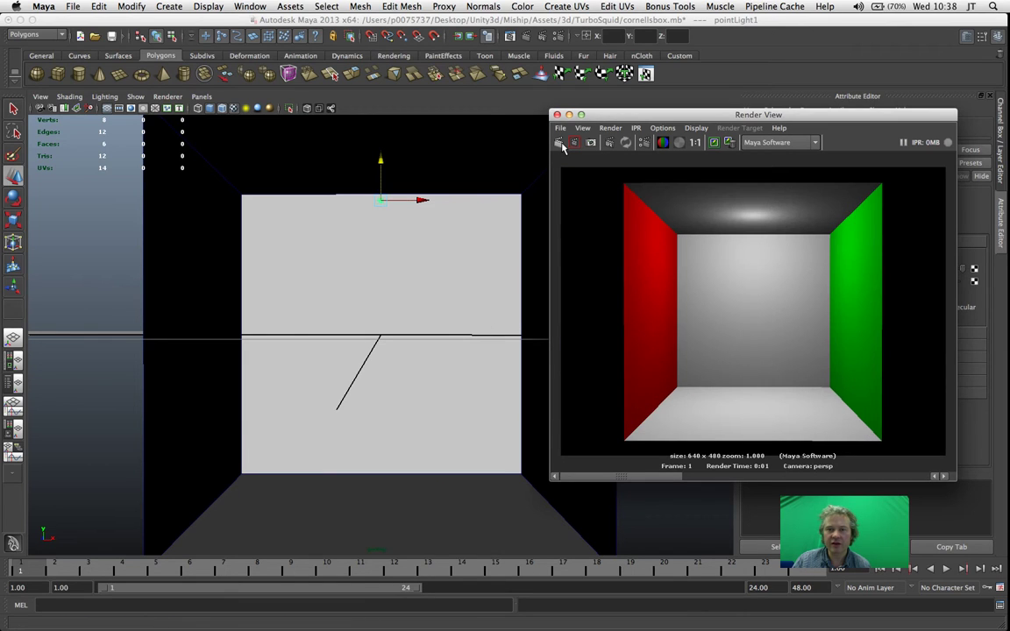
# Set the Maya Software anti-aliasing quality to Production quality in Render Settings
pyautogui.click(645, 145)
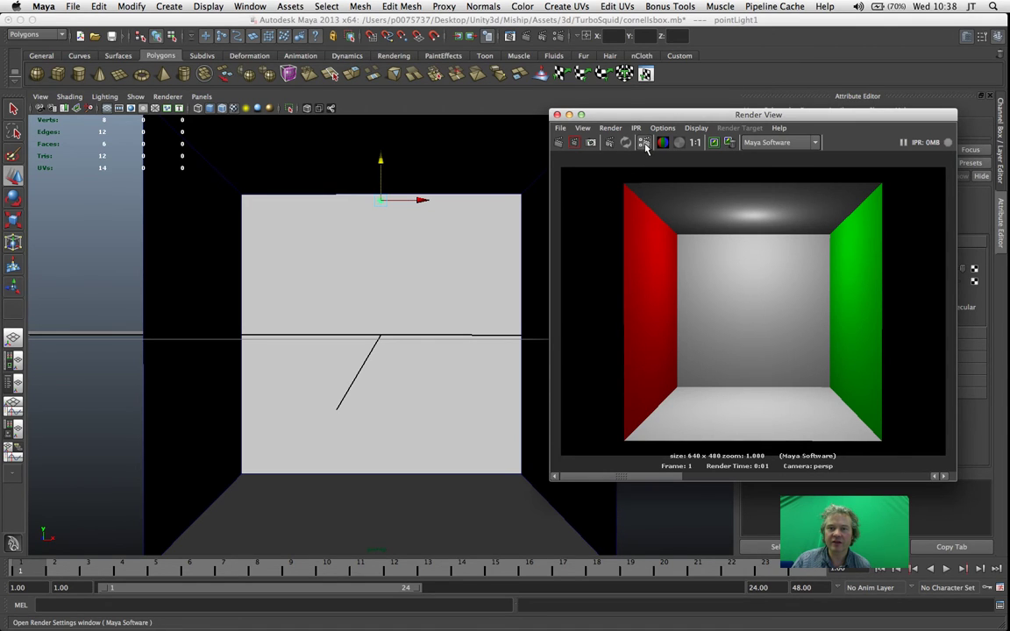
pyautogui.click(772, 157)
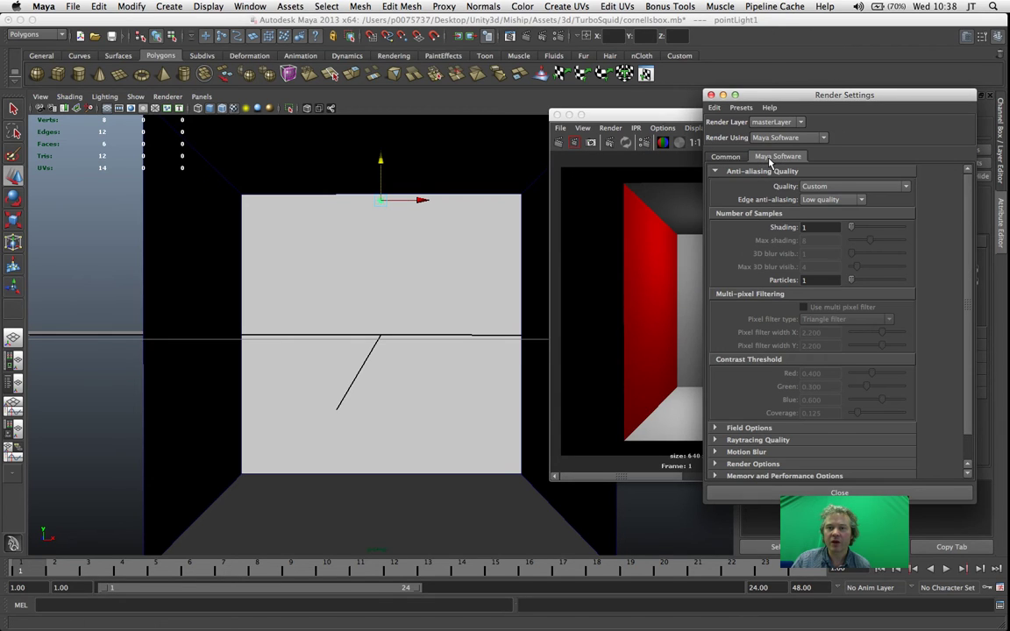
pyautogui.click(811, 186)
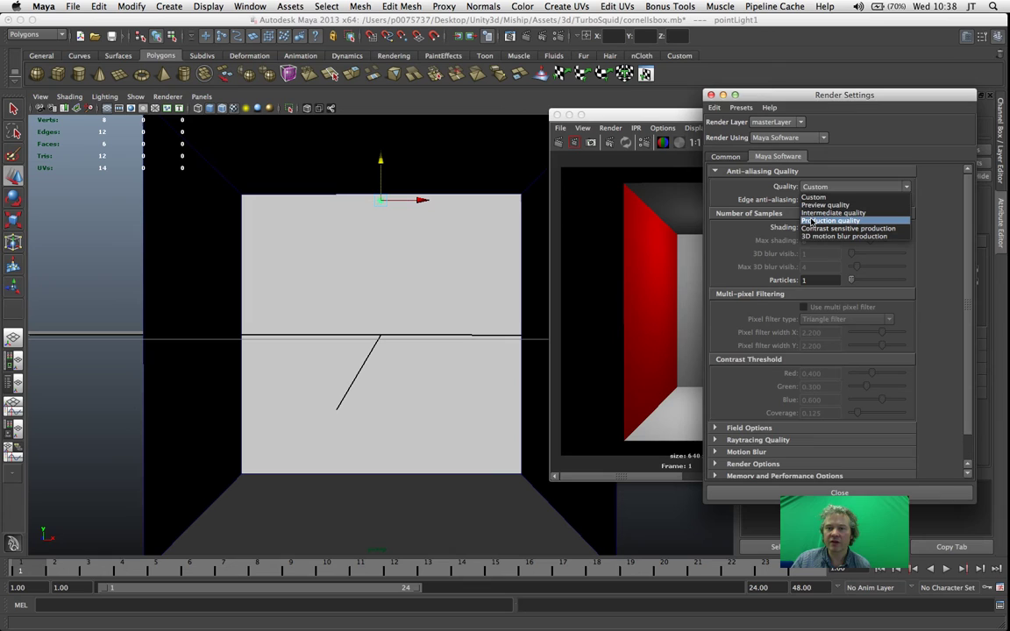
pyautogui.click(813, 221)
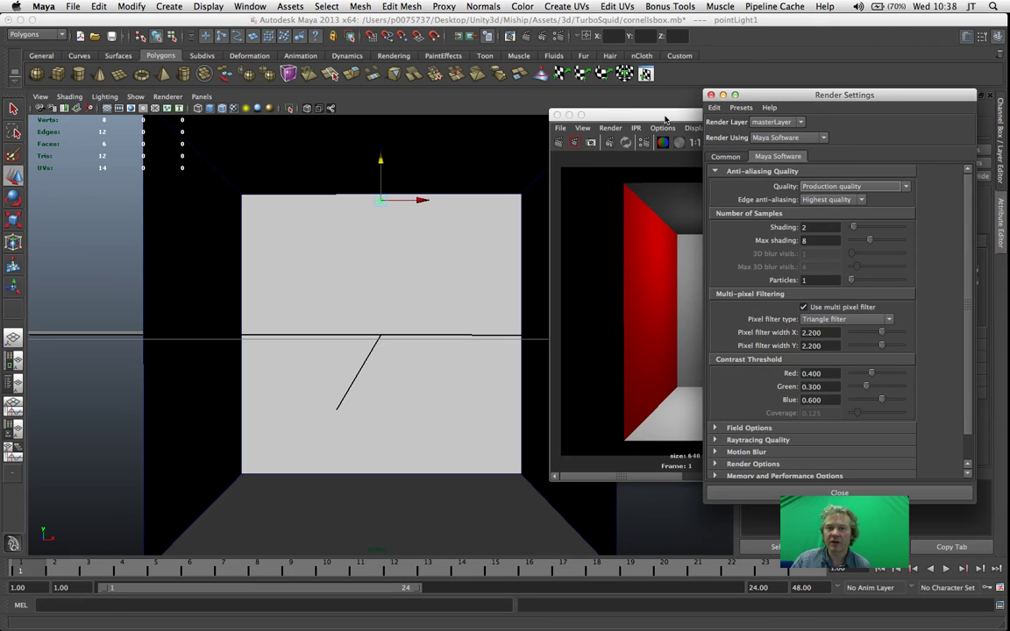
# Re-render the Cornell box and compare it with the previous stored render
pyautogui.click(665, 118)
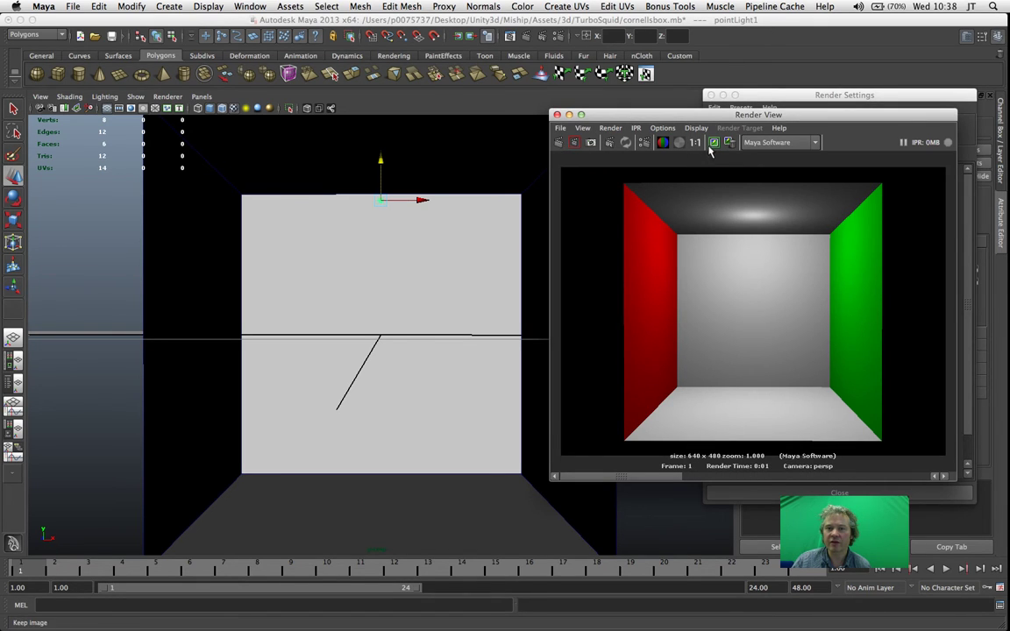
pyautogui.click(574, 146)
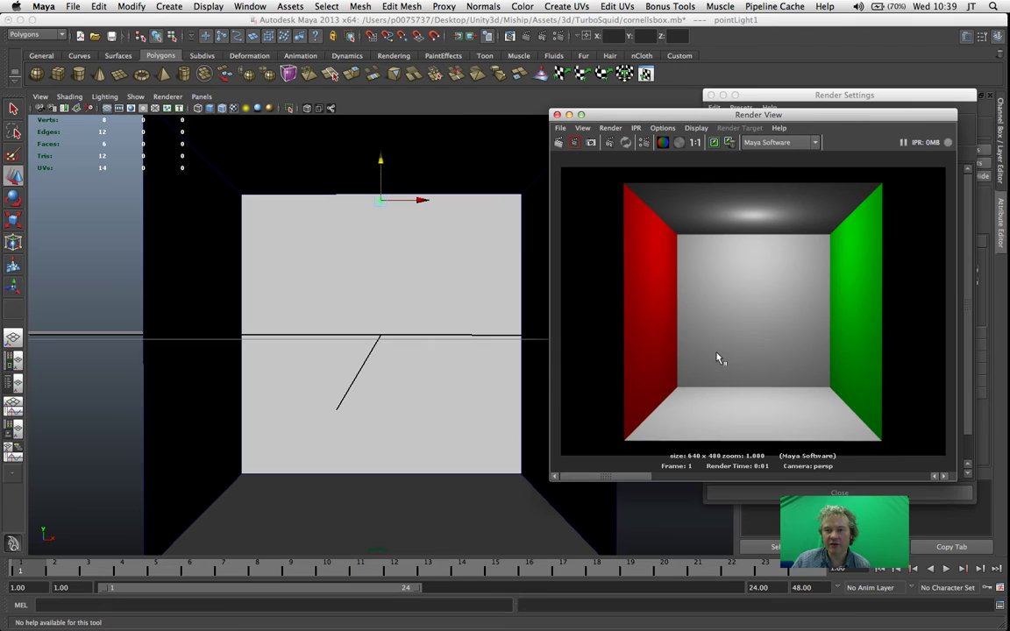
pyautogui.click(747, 478)
pyautogui.click(639, 483)
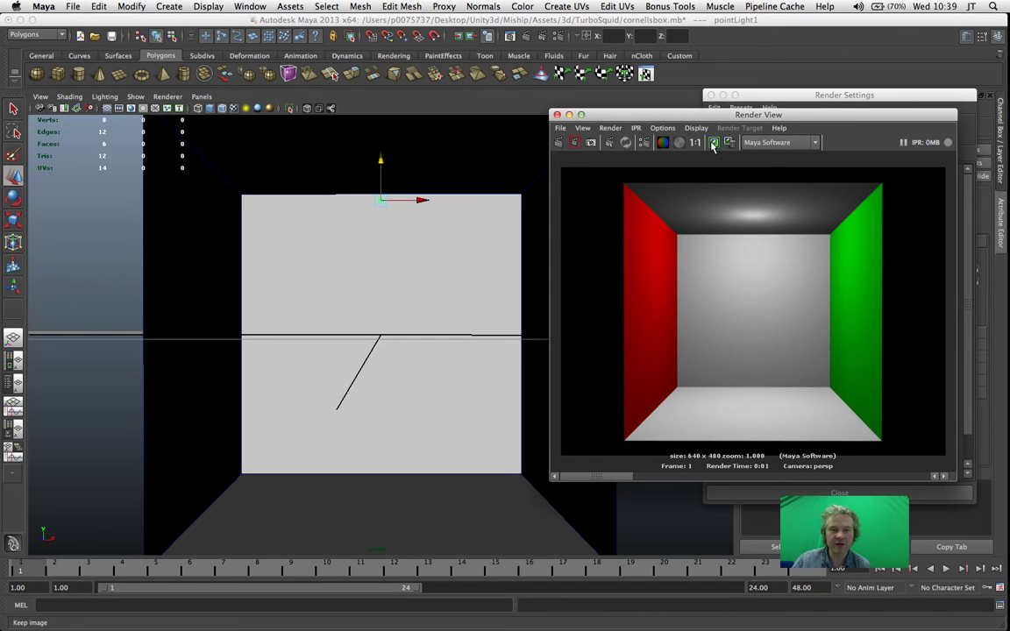
pyautogui.click(561, 129)
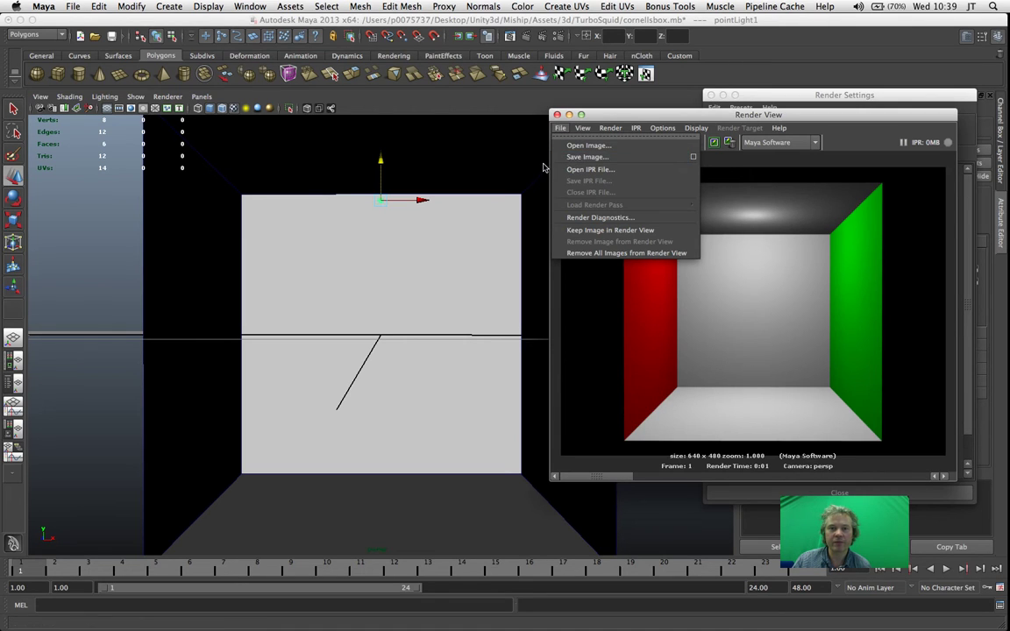
pyautogui.click(491, 153)
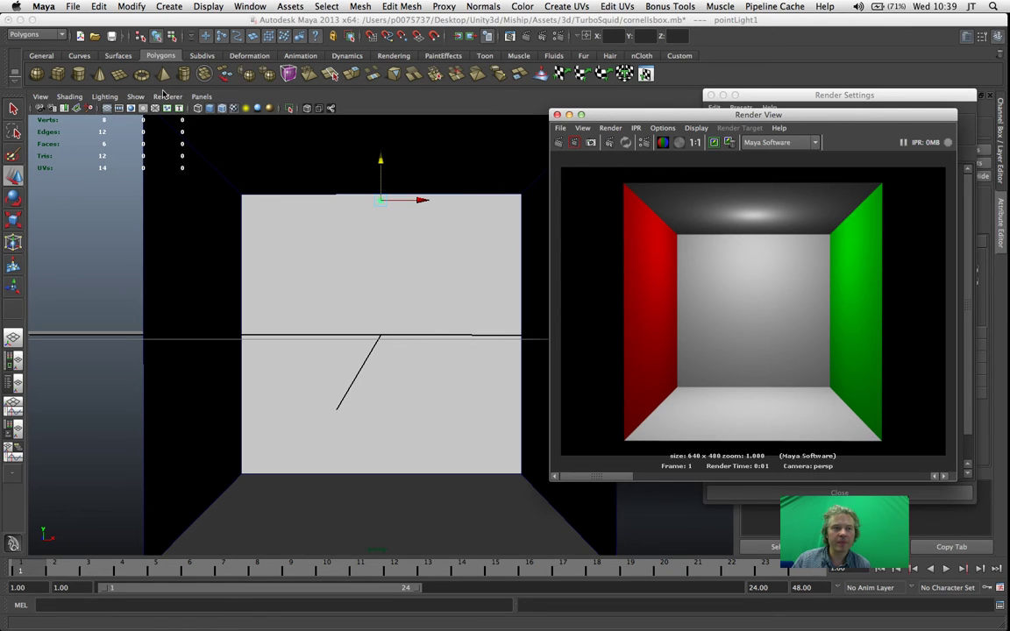
# Create a polygon cone and scale it down uniformly to about 0.23
pyautogui.click(159, 8)
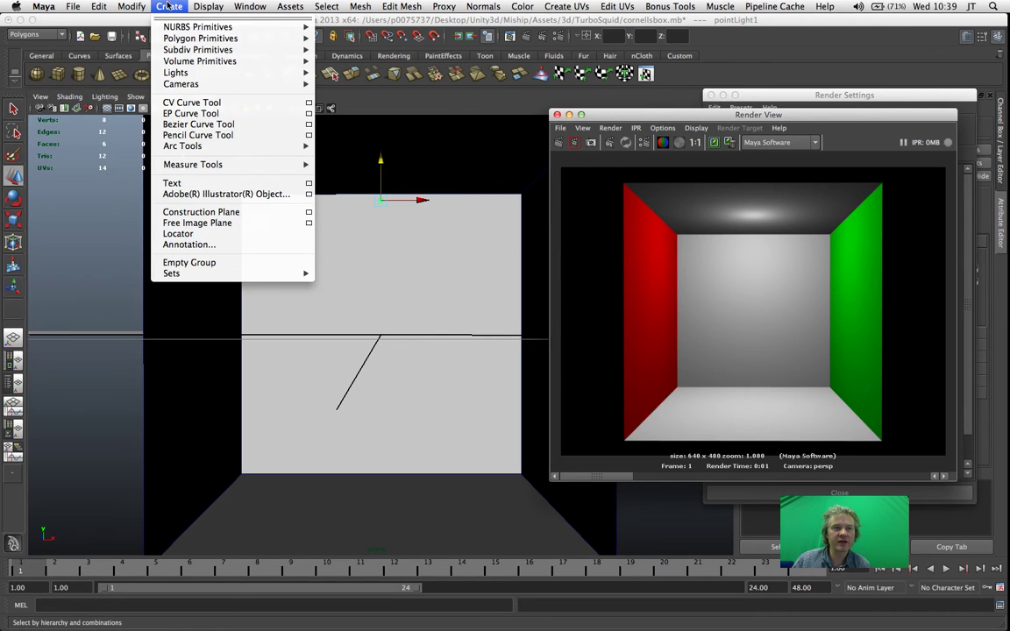
pyautogui.moveTo(225, 41)
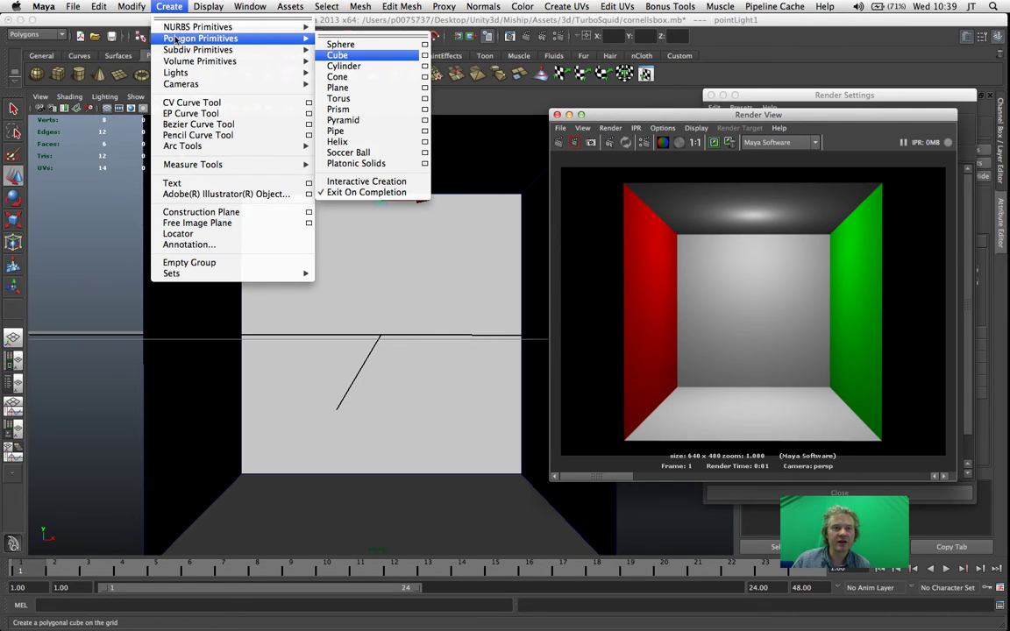
pyautogui.click(351, 78)
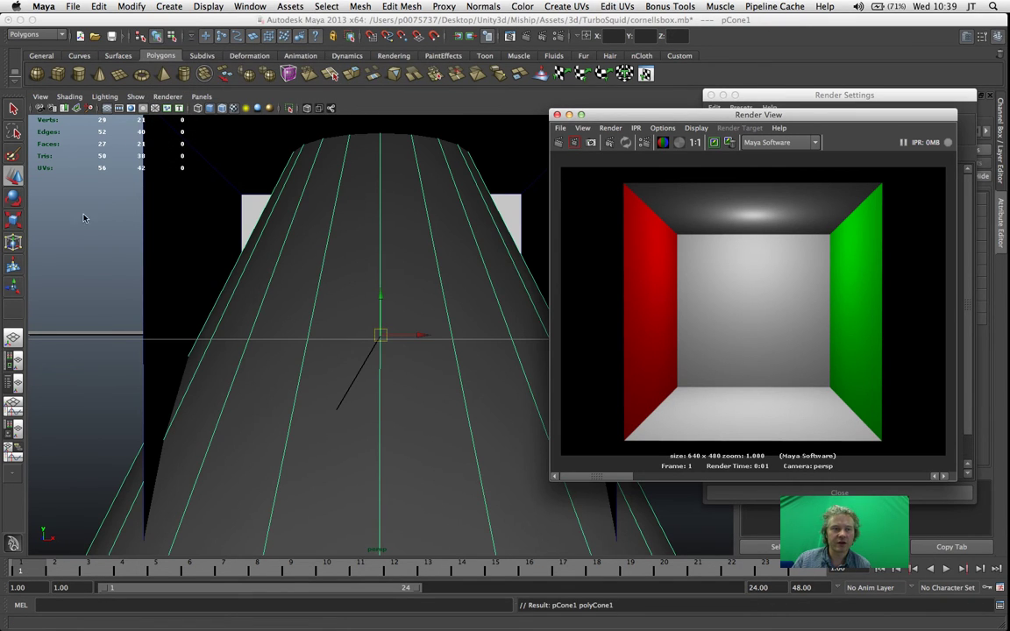
pyautogui.click(13, 219)
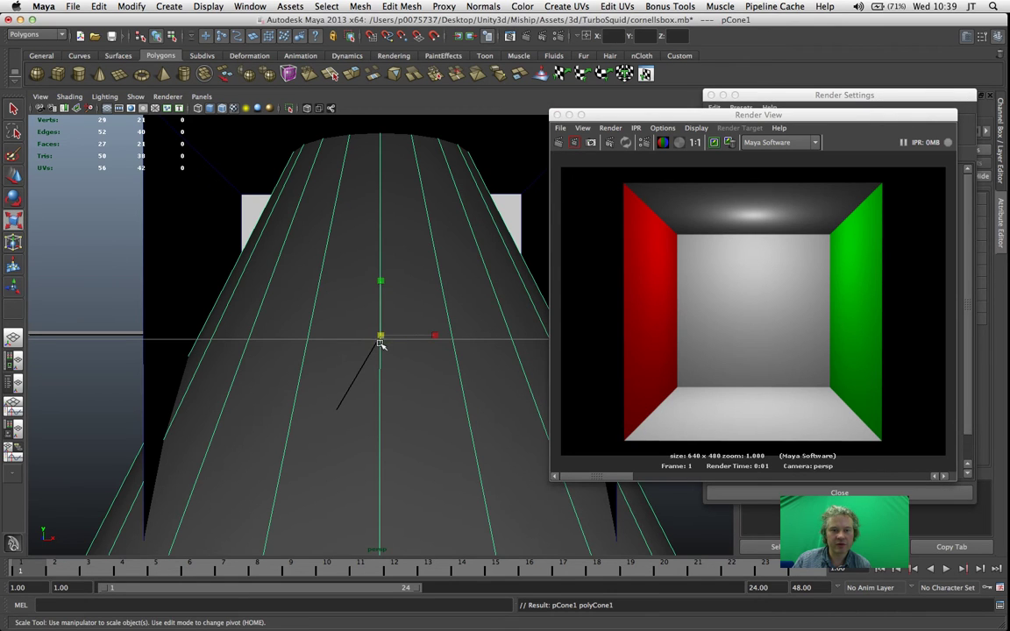
pyautogui.moveTo(381, 344); pyautogui.dragTo(4, 347)
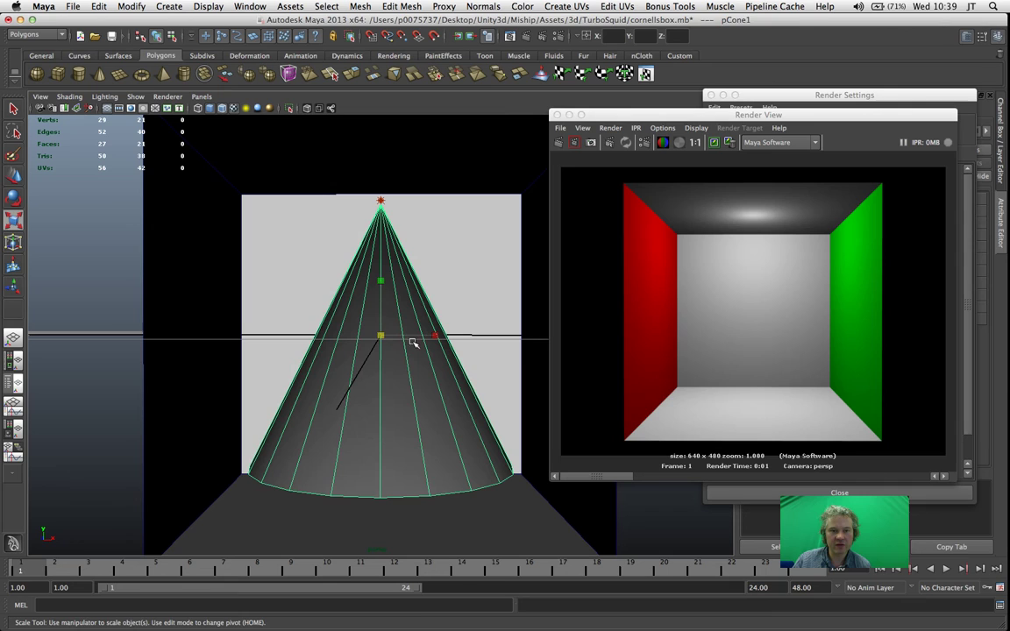
pyautogui.moveTo(381, 336); pyautogui.dragTo(333, 349)
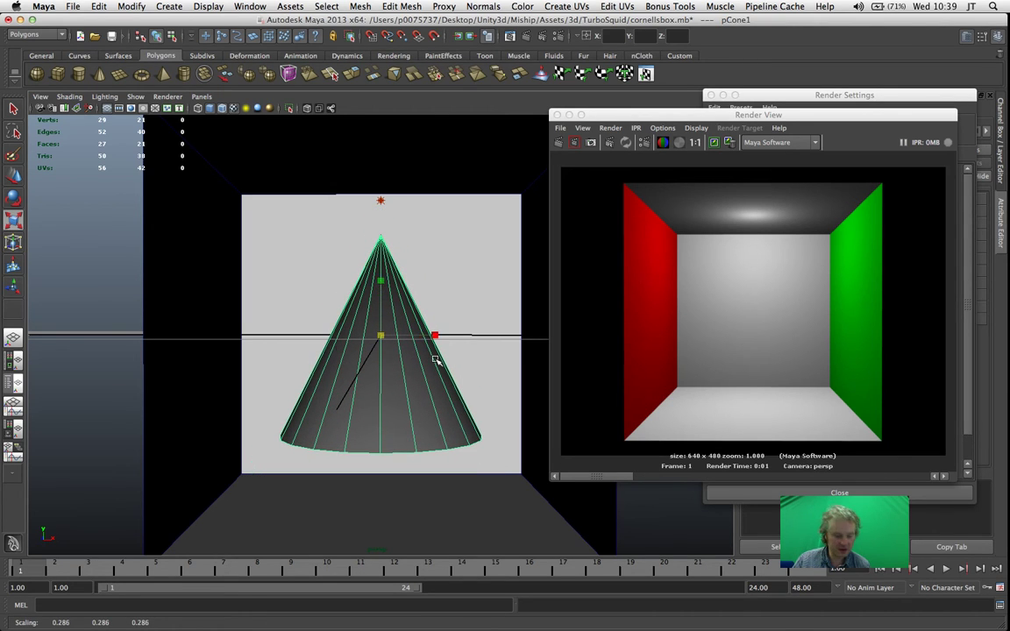
# Rotate the cone so it tips onto its side, then re-render the box
pyautogui.press('w')
pyautogui.press('e')
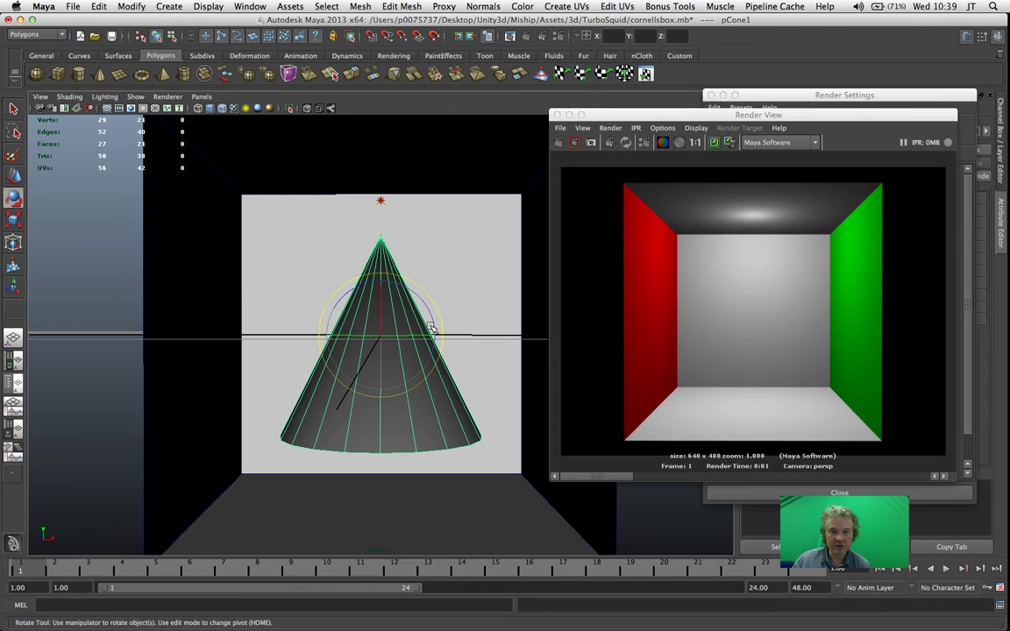
pyautogui.moveTo(431, 328); pyautogui.dragTo(352, 322)
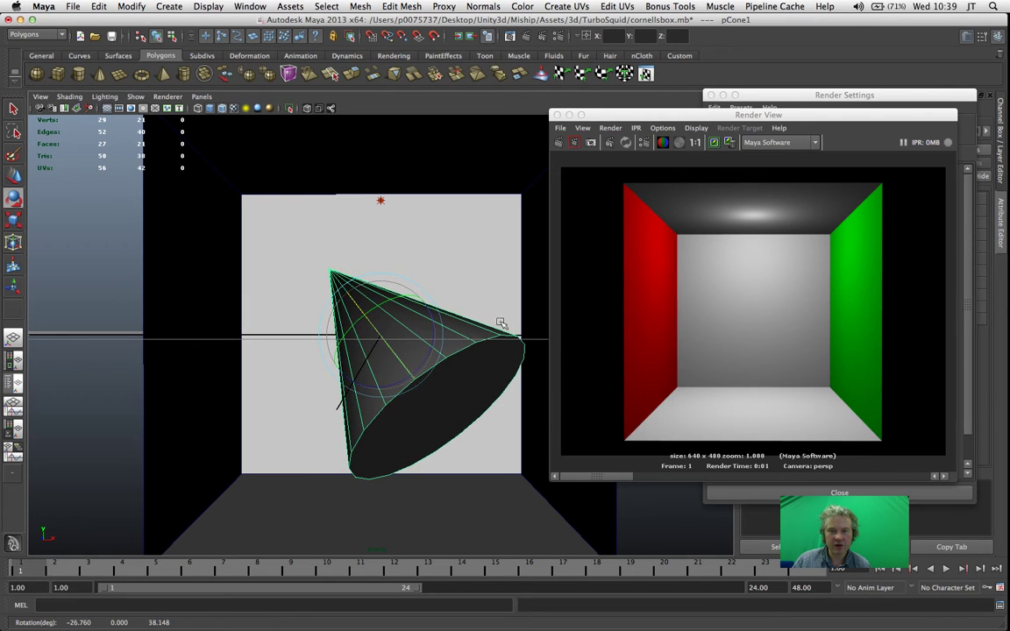
pyautogui.click(557, 151)
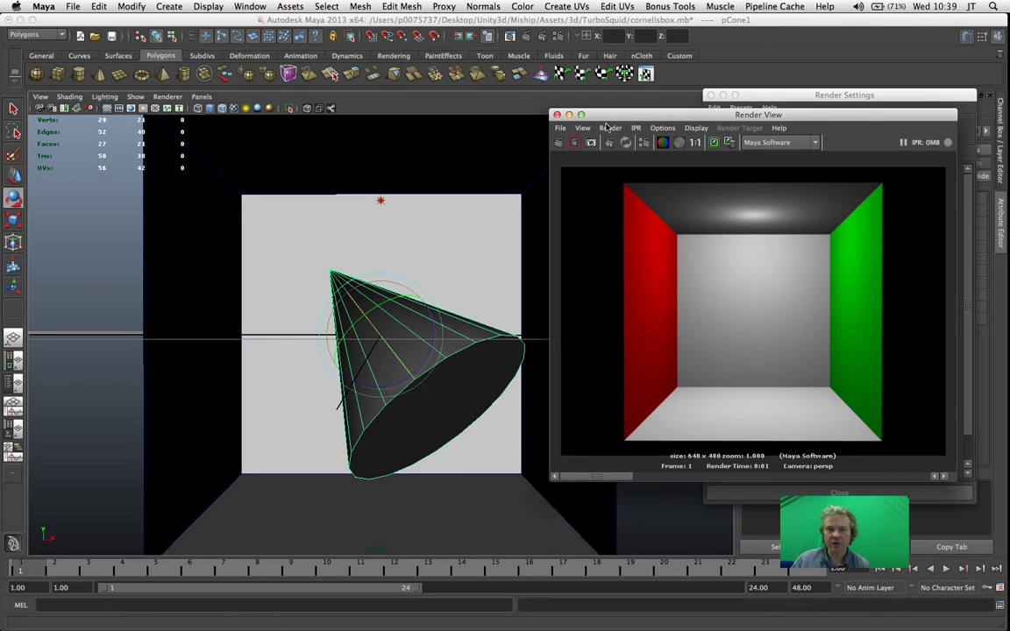
pyautogui.click(560, 146)
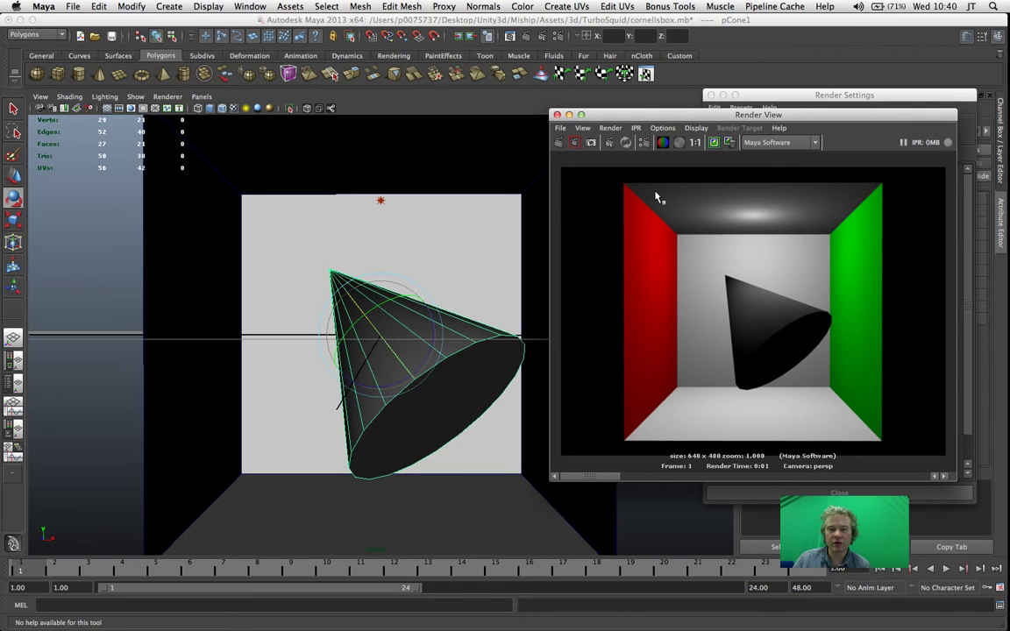
# Assign the existing lambert5 material to the cone
pyautogui.rightClick(469, 336)
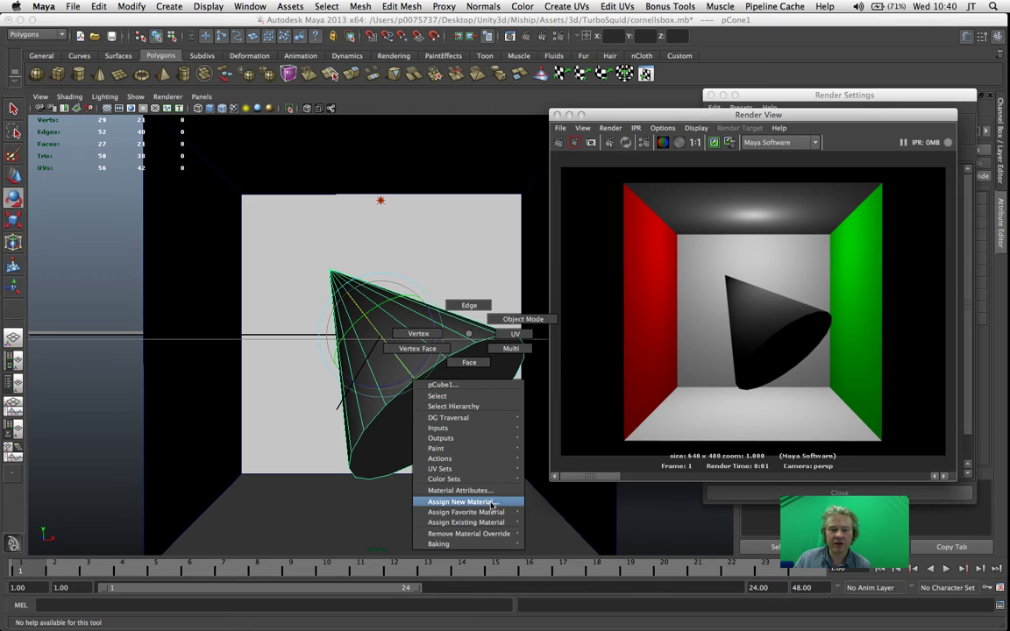
pyautogui.moveTo(494, 525)
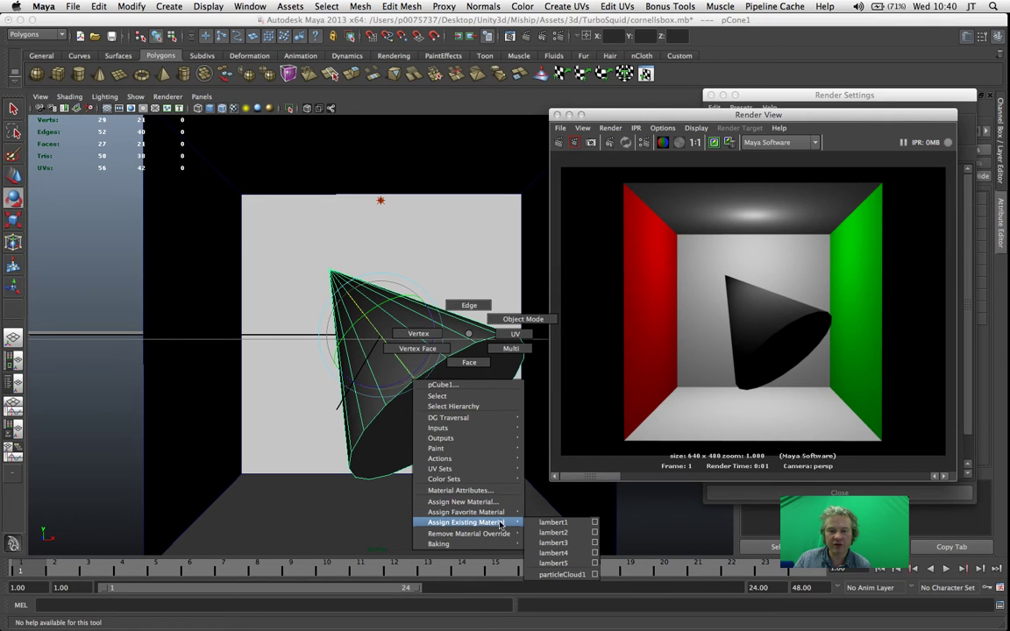
pyautogui.click(565, 566)
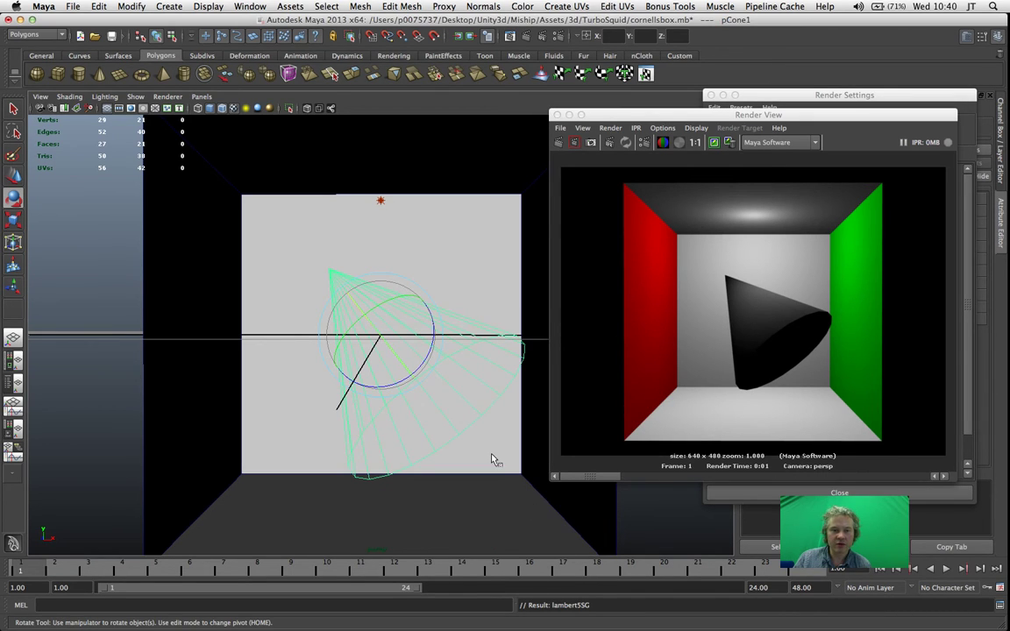
# Reassign the cone to the existing lambert4 material and re-render the scene
pyautogui.rightClick(446, 377)
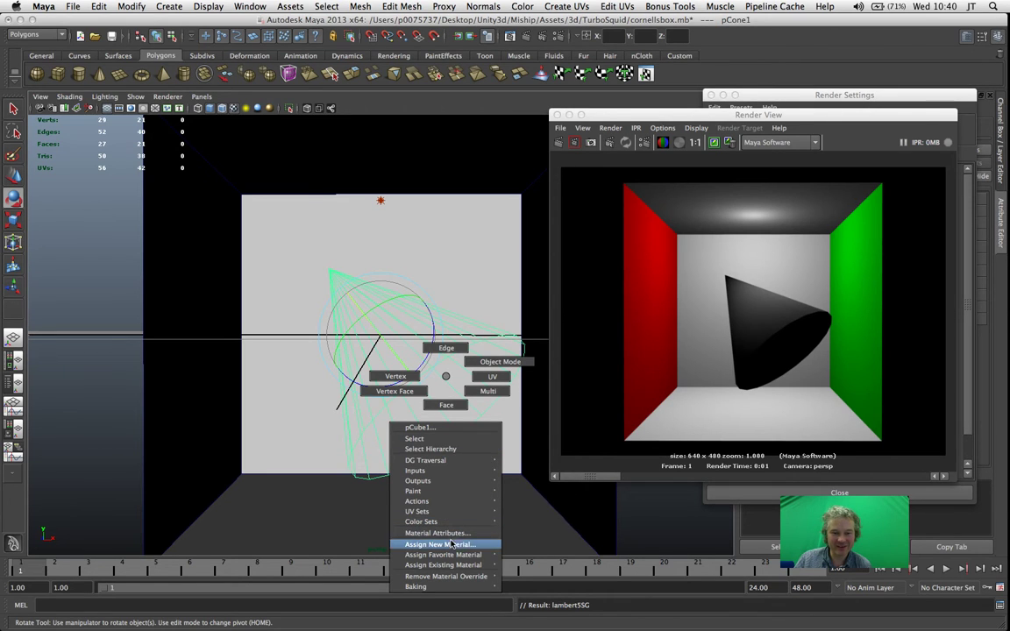
pyautogui.moveTo(455, 558)
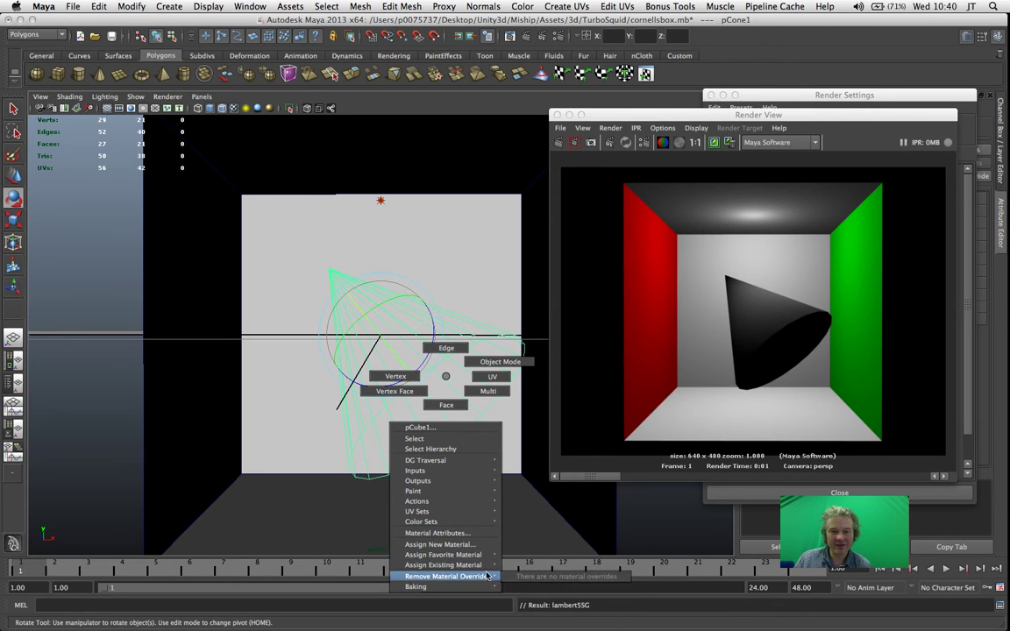
pyautogui.moveTo(488, 567)
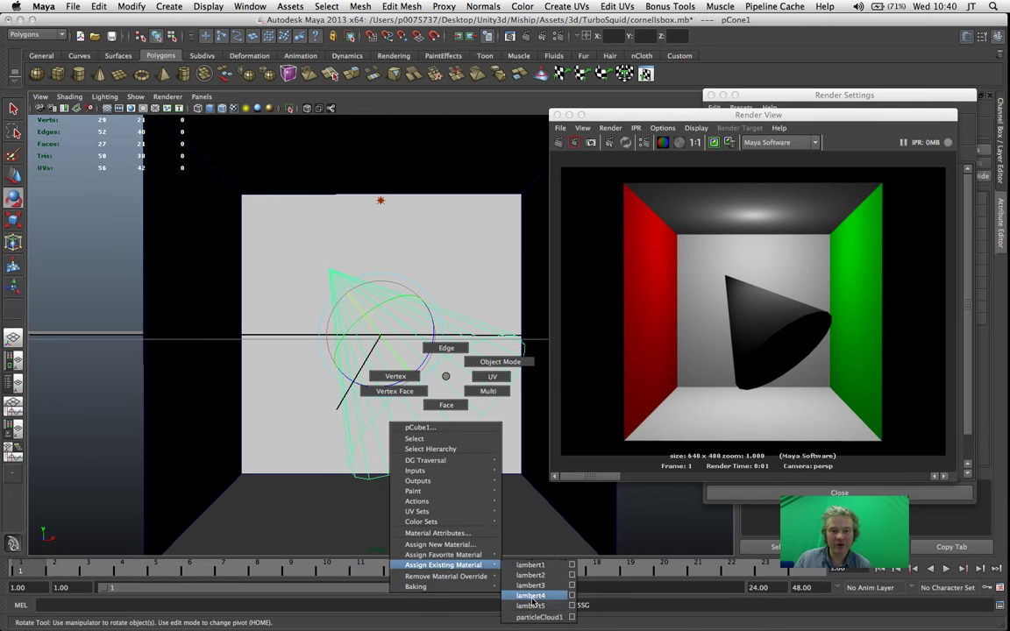
pyautogui.click(531, 597)
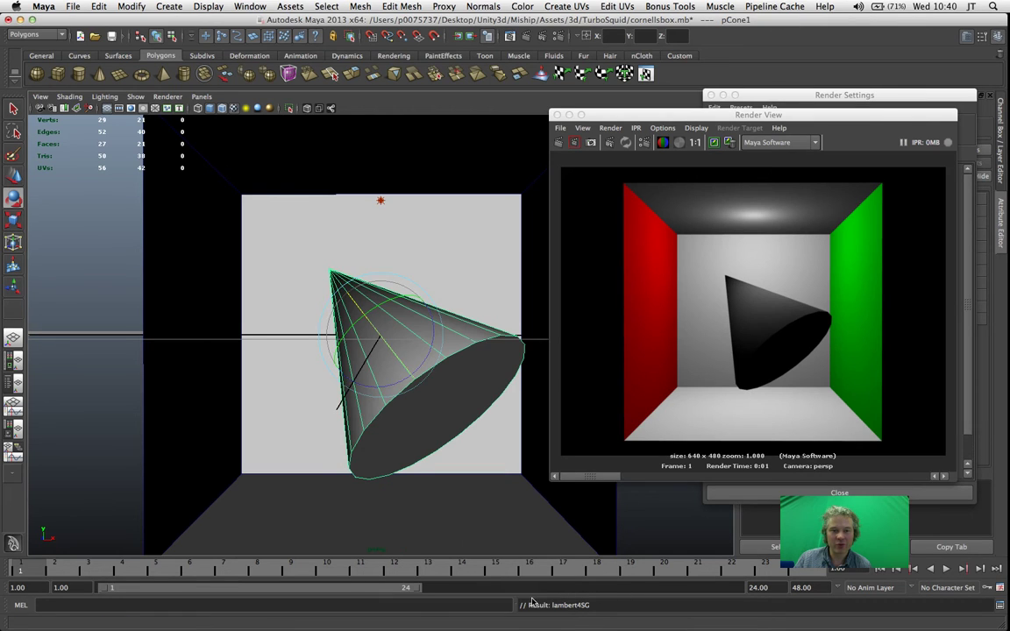
pyautogui.click(559, 143)
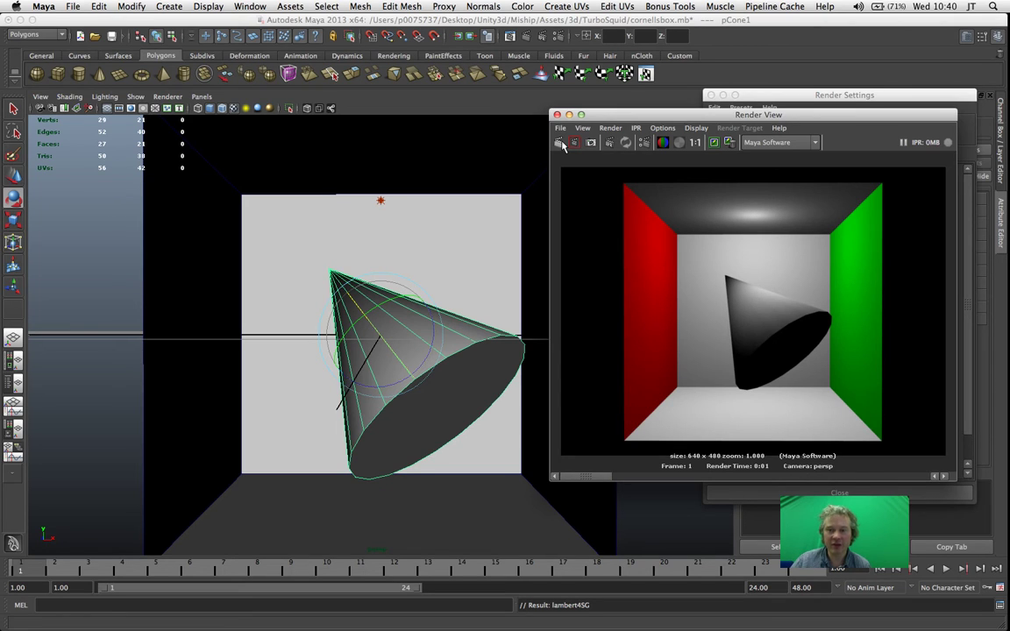
# Close Render Settings and select the point light above the cone to show pointLightShape1
pyautogui.click(680, 477)
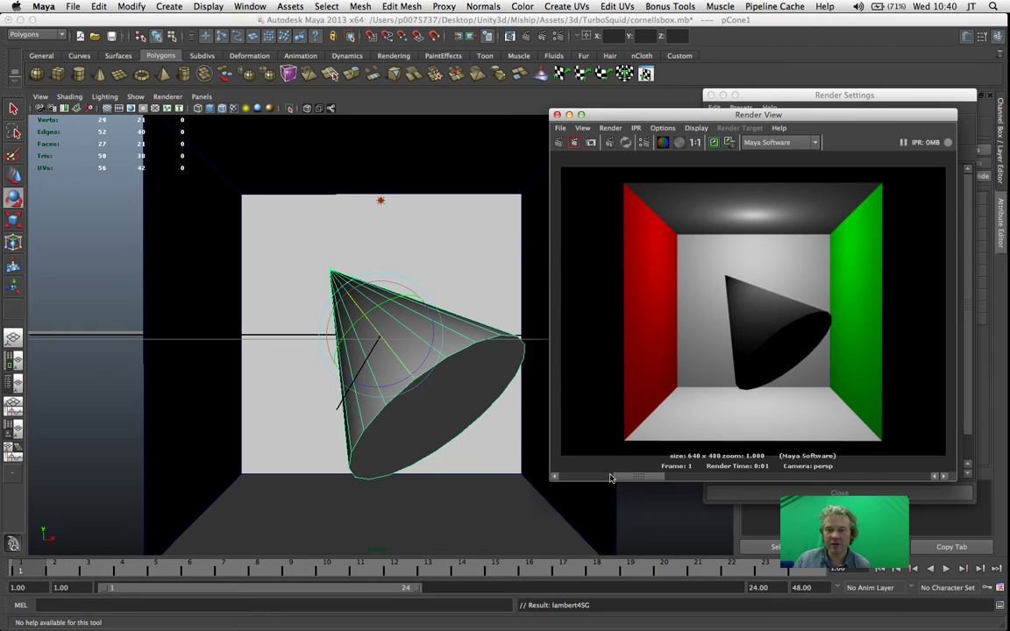
pyautogui.click(591, 480)
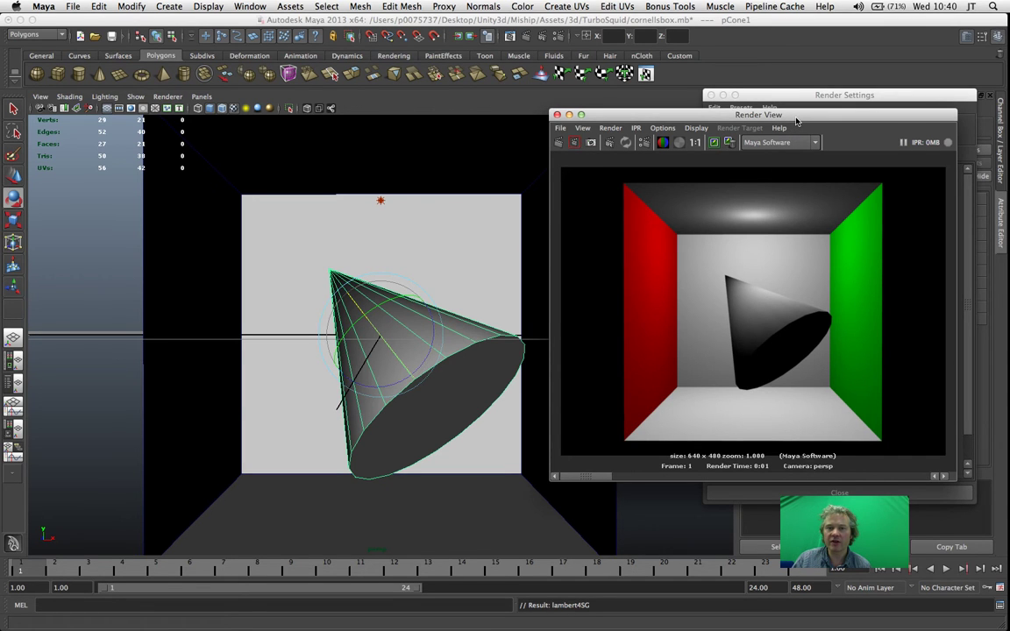
pyautogui.moveTo(797, 121)
pyautogui.mouseDown()
pyautogui.moveTo(370, 130)
pyautogui.moveTo(314, 106)
pyautogui.moveTo(223, 42)
pyautogui.moveTo(226, 25)
pyautogui.mouseUp()
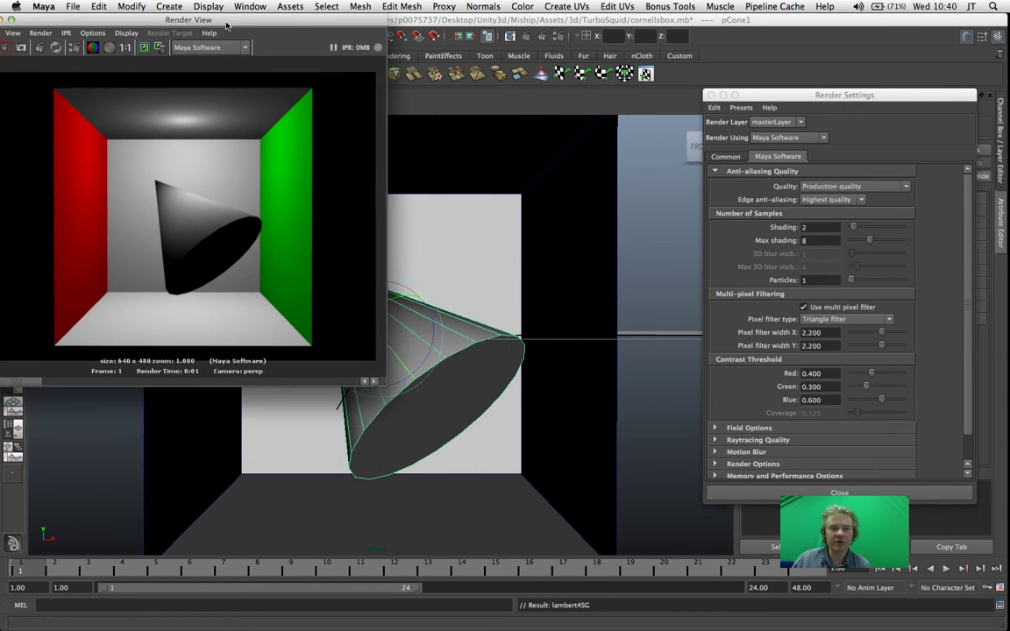
pyautogui.click(712, 94)
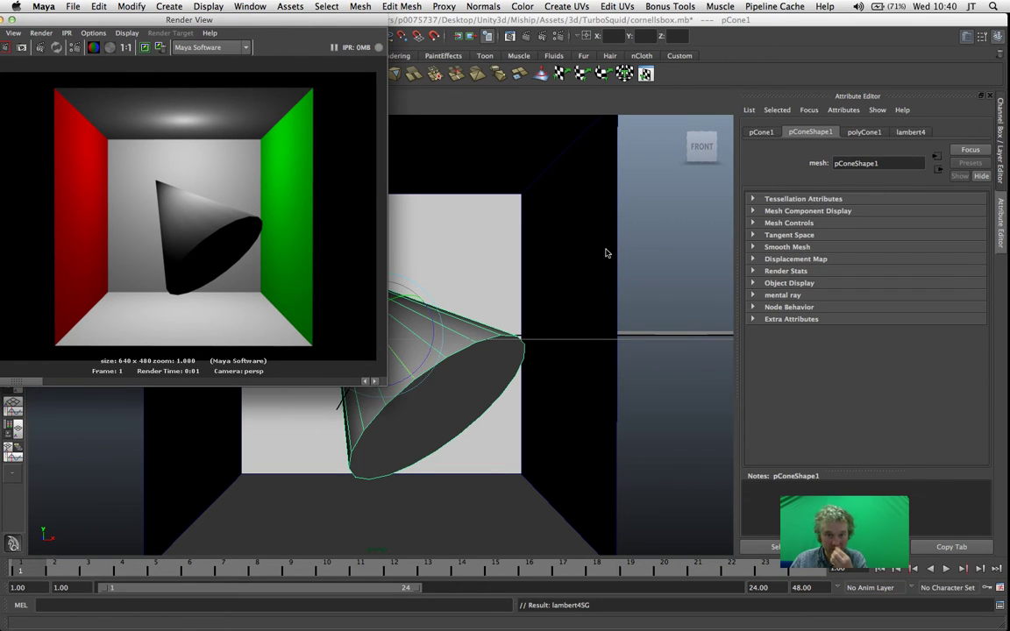
pyautogui.moveTo(316, 23); pyautogui.dragTo(259, 81)
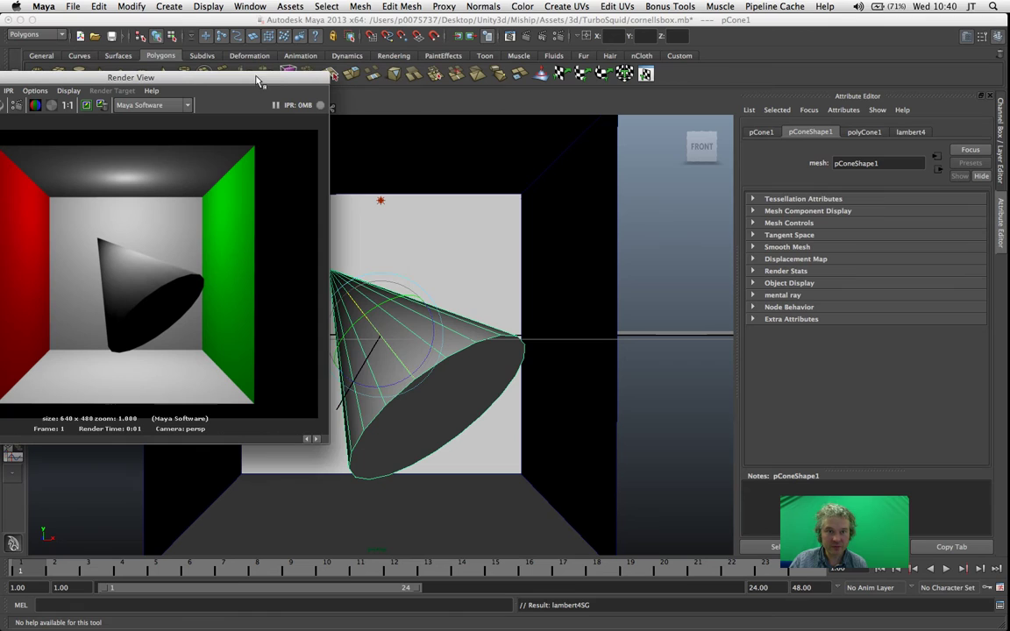
pyautogui.click(383, 203)
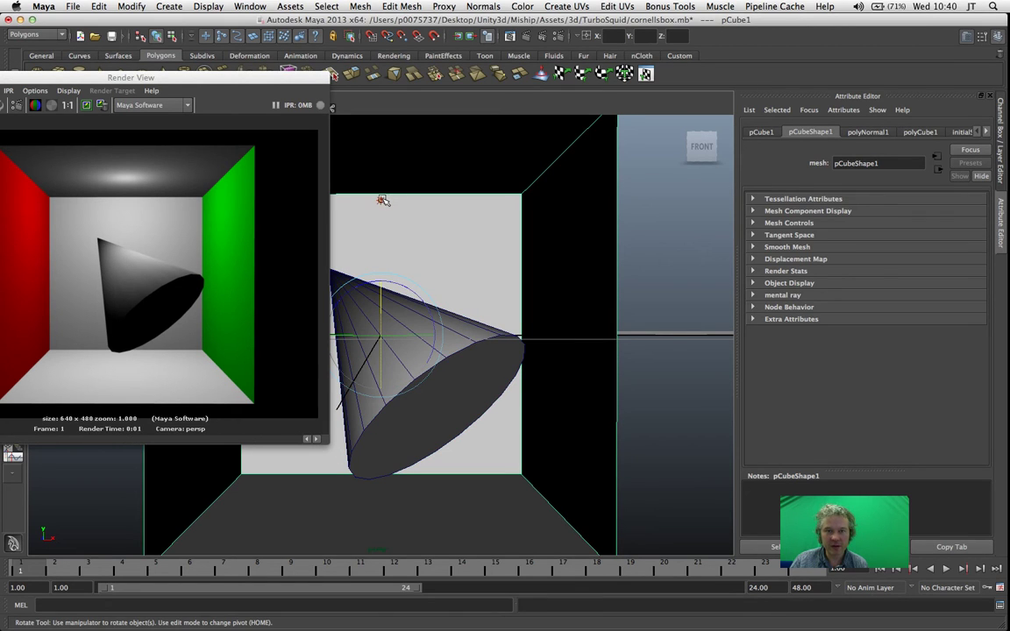
pyautogui.click(367, 204)
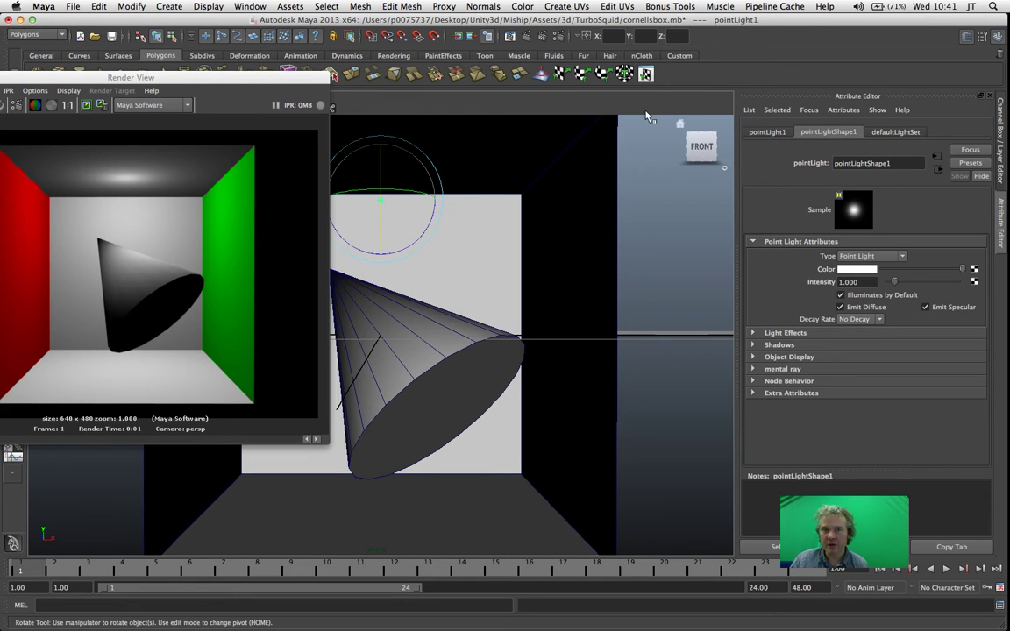
# Keep the light type as Point Light and enable Use Depth Map Shadows
pyautogui.moveTo(293, 81); pyautogui.dragTo(379, 36)
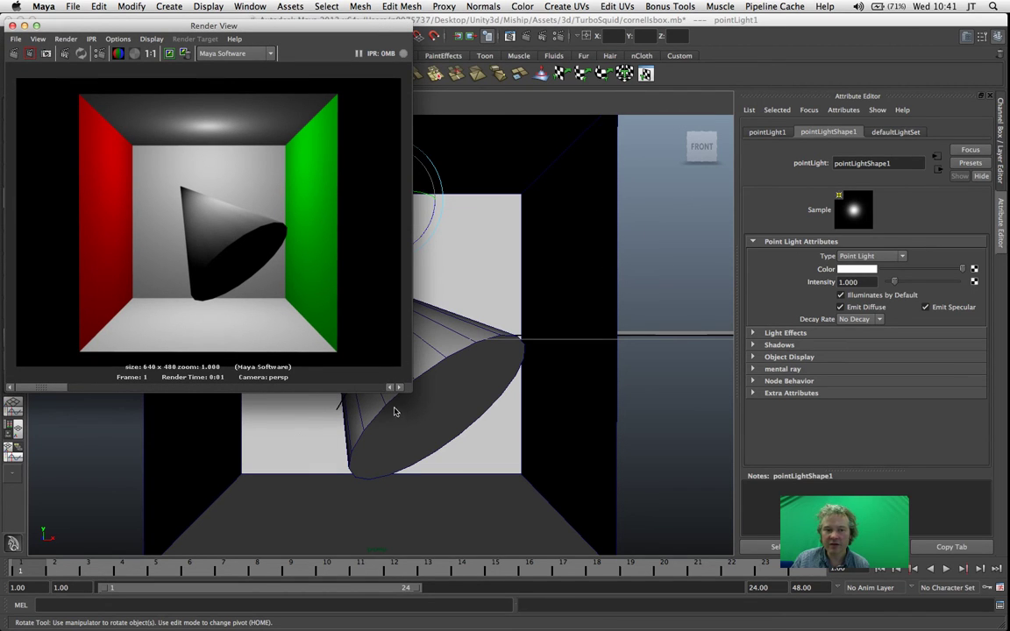
pyautogui.moveTo(408, 390); pyautogui.dragTo(275, 293)
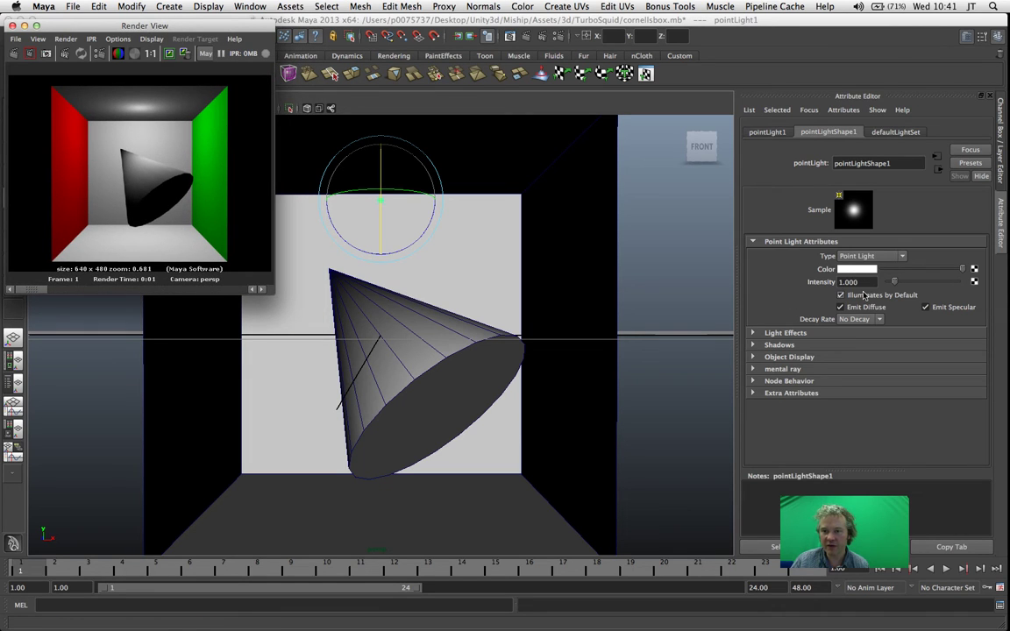
pyautogui.click(864, 257)
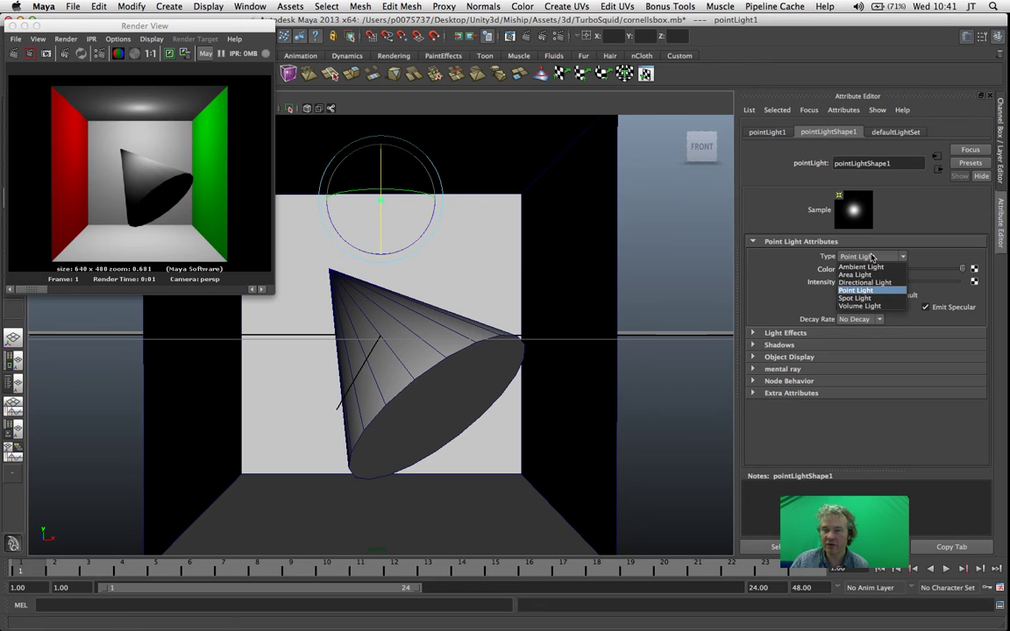
pyautogui.click(872, 257)
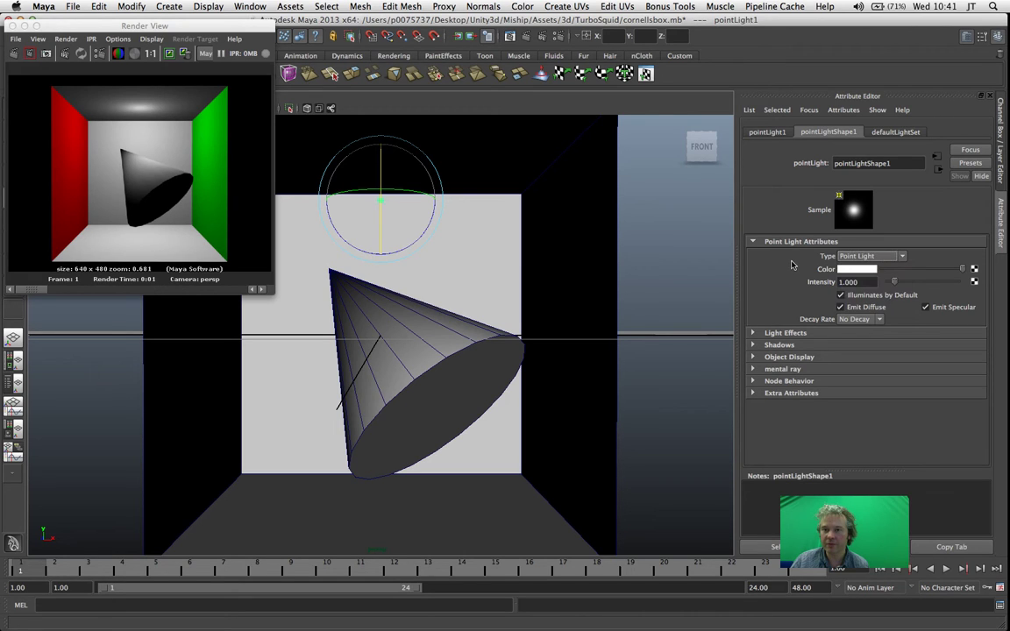
pyautogui.click(788, 346)
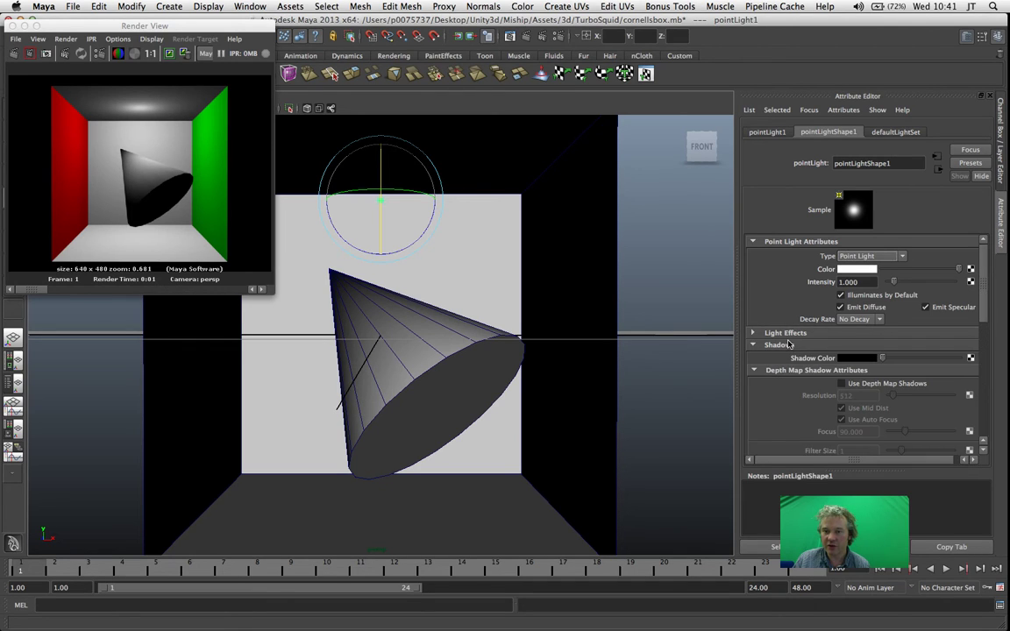
pyautogui.click(843, 384)
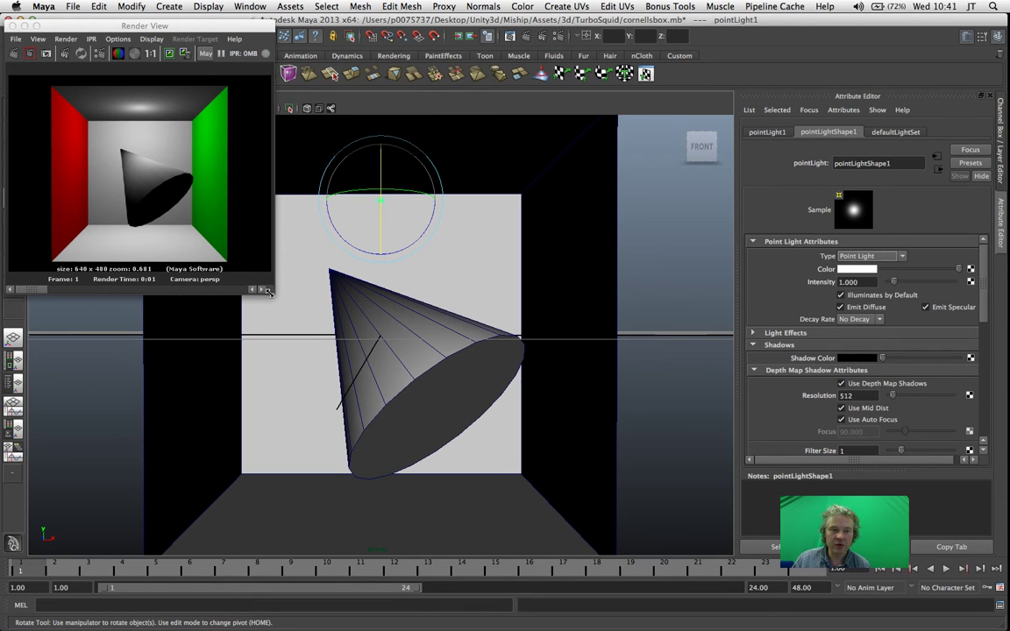
pyautogui.moveTo(269, 293); pyautogui.dragTo(356, 439)
pyautogui.click(150, 53)
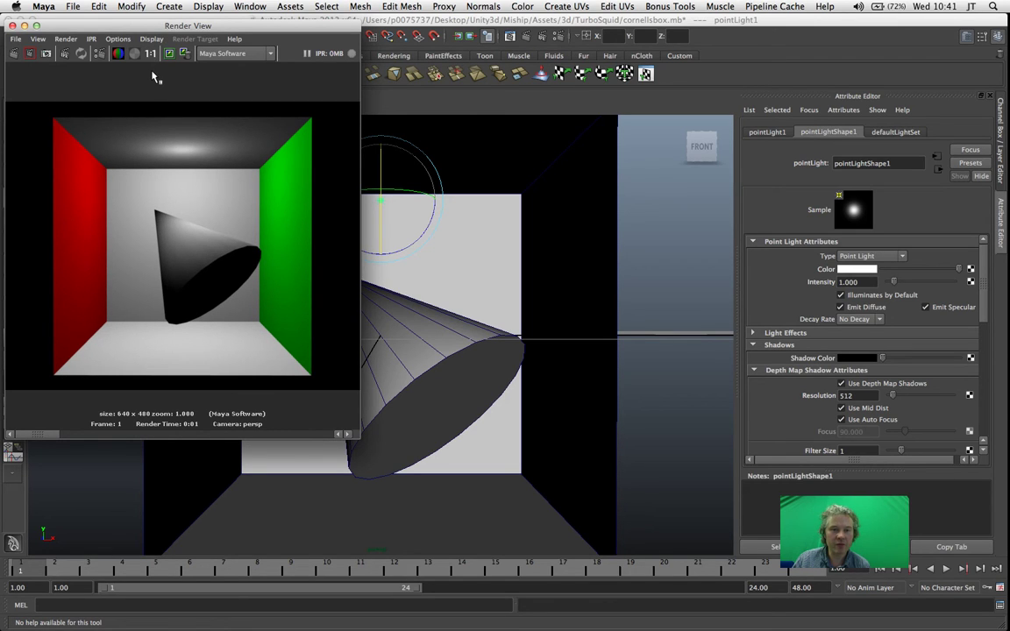
# Re-render with depth map shadows on, view at 1:1, and move the Render View aside
pyautogui.click(13, 54)
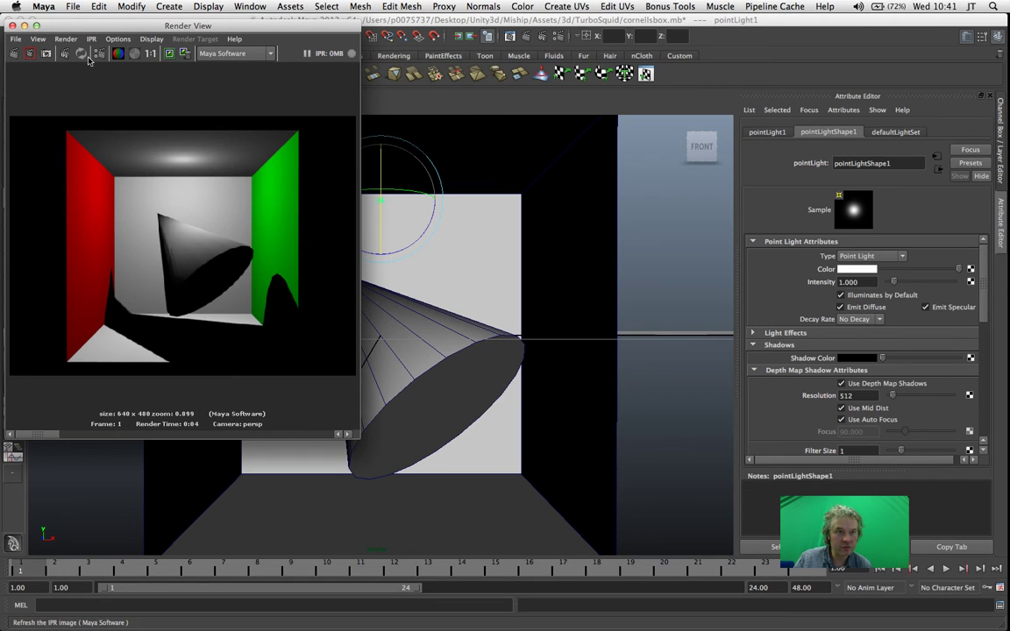
pyautogui.click(150, 53)
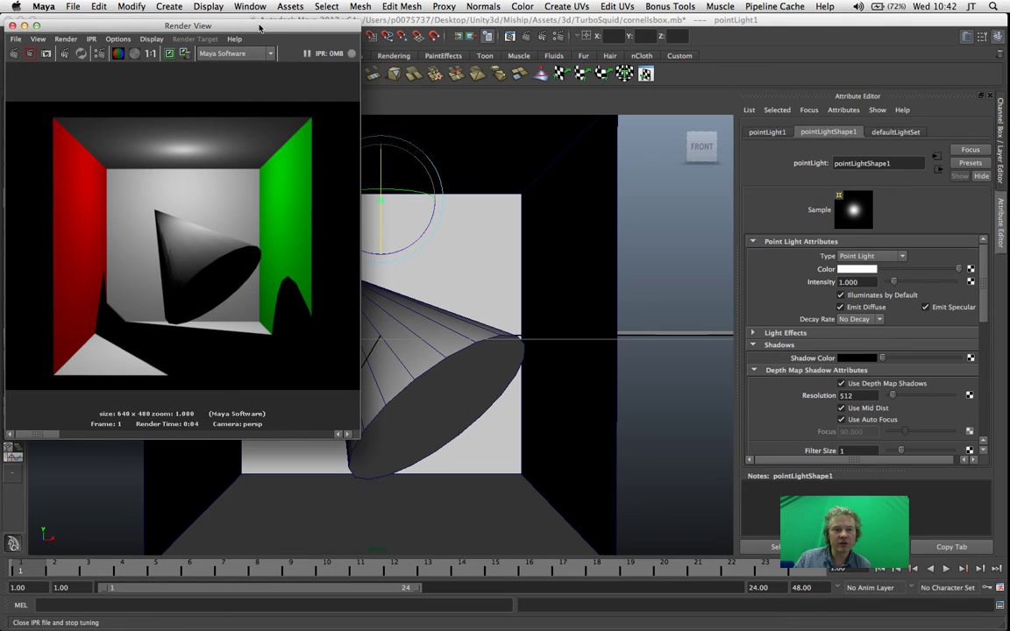
pyautogui.moveTo(259, 29); pyautogui.dragTo(885, 56)
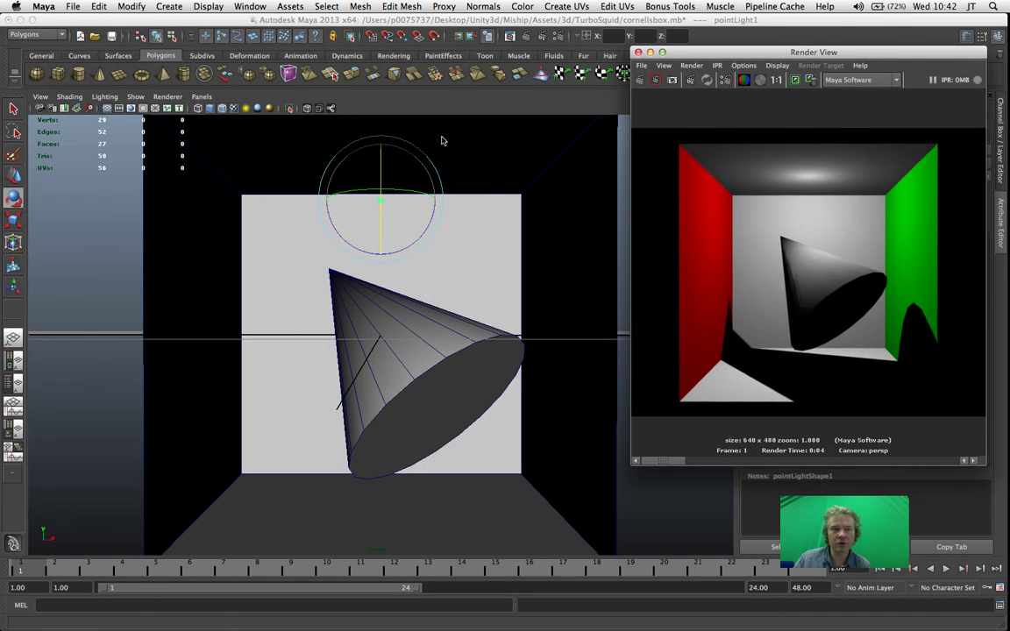
# Orbit the viewport to an angled view of the Cornell box
pyautogui.click(65, 111)
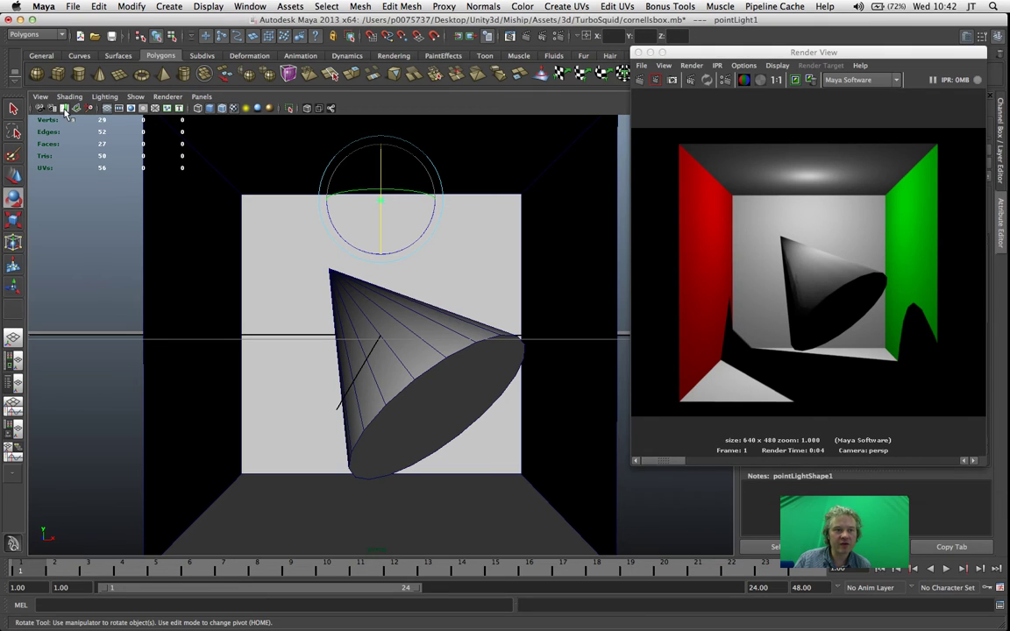
pyautogui.click(65, 110)
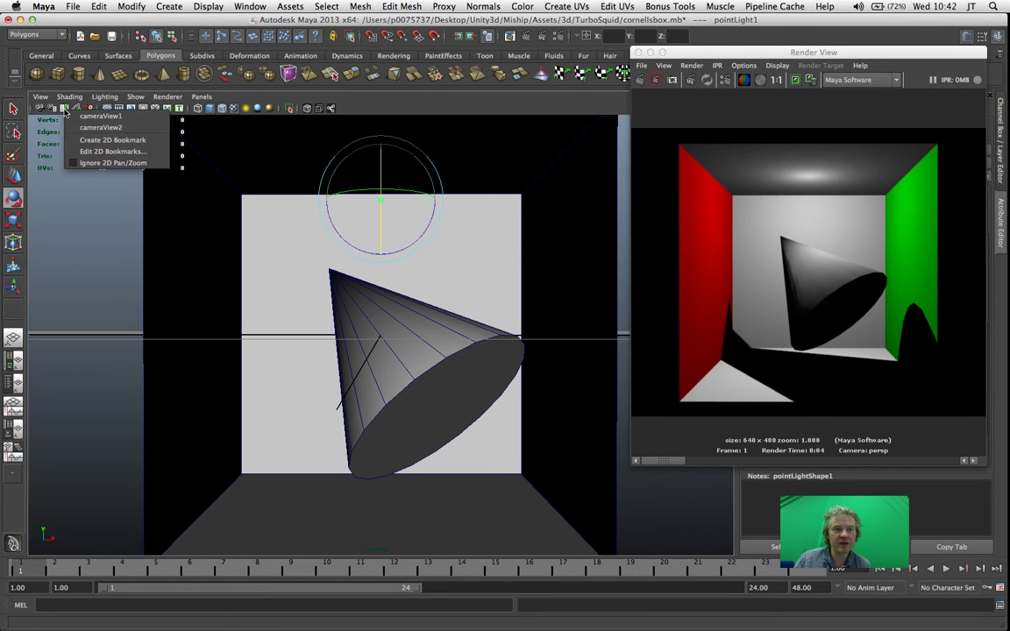
pyautogui.click(70, 185)
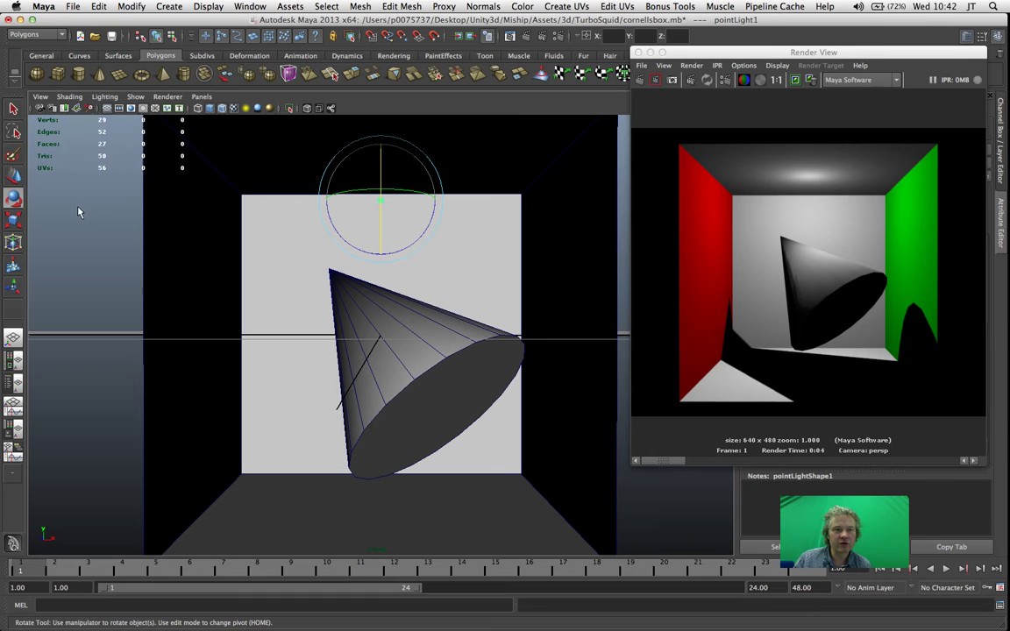
pyautogui.scroll(3, 254, 255)
pyautogui.scroll(-5, 253, 255)
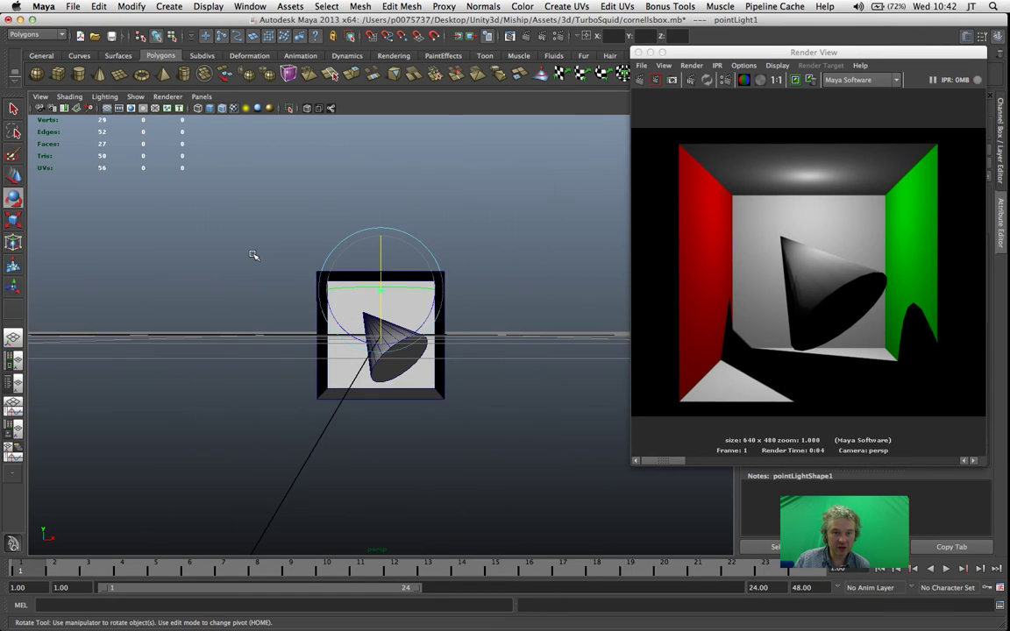
pyautogui.keyDown('alt'); pyautogui.moveTo(339, 266); pyautogui.dragTo(356, 318); pyautogui.keyUp('alt')
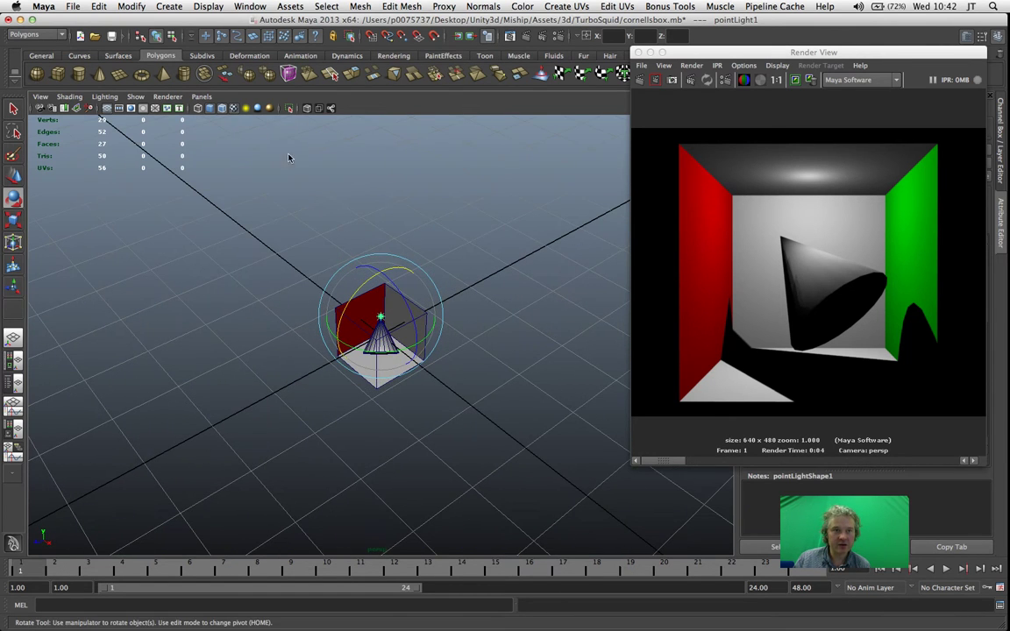
# Create spotLight1 and move it out in front of the box, toward the lower left
pyautogui.click(178, 7)
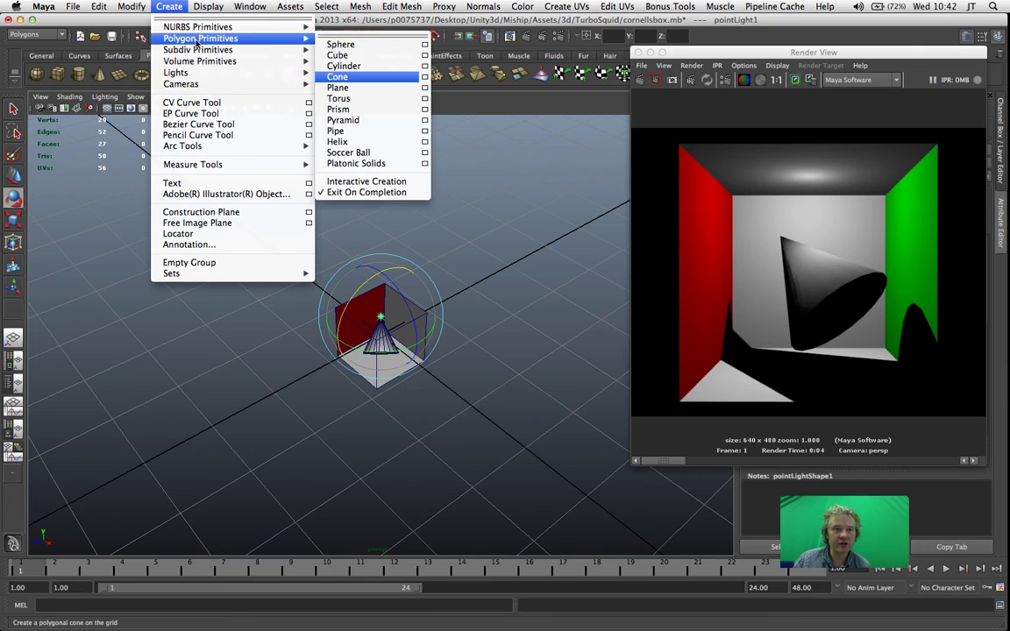
pyautogui.moveTo(202, 76)
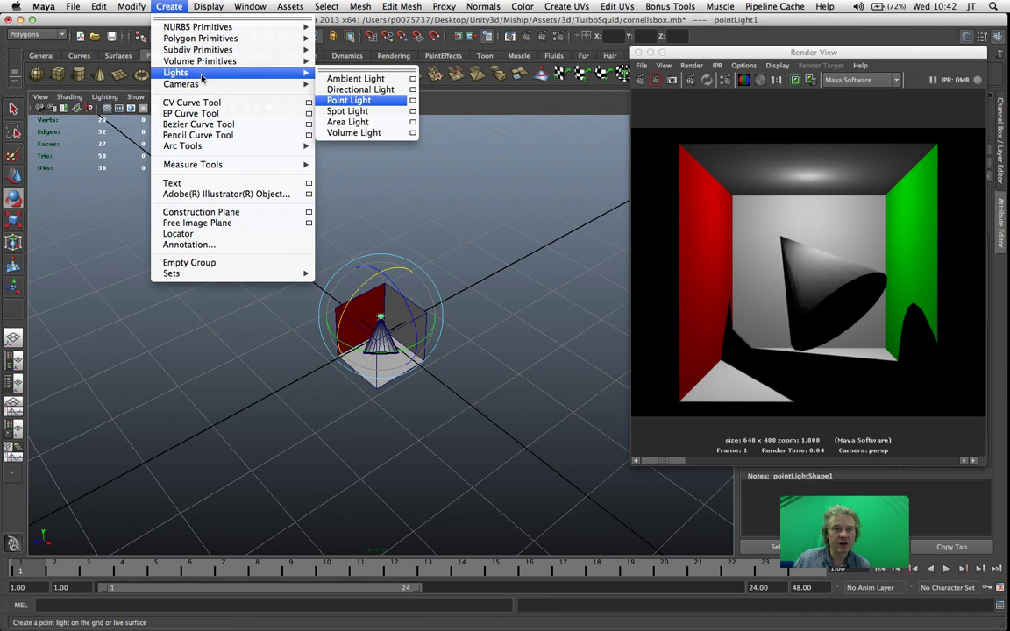
pyautogui.click(349, 113)
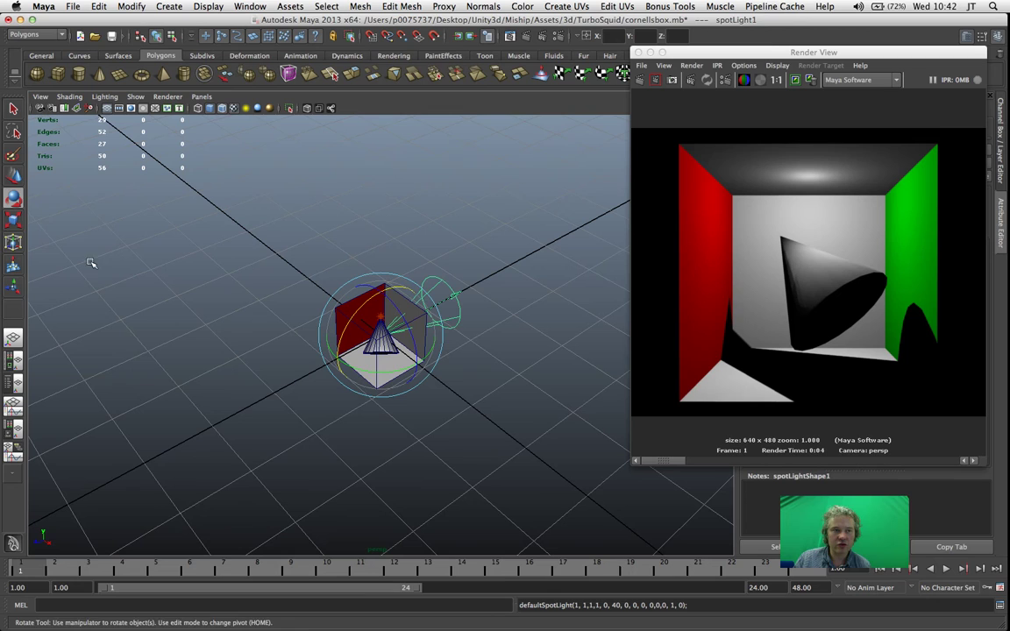
pyautogui.click(14, 174)
pyautogui.moveTo(324, 357); pyautogui.dragTo(138, 438)
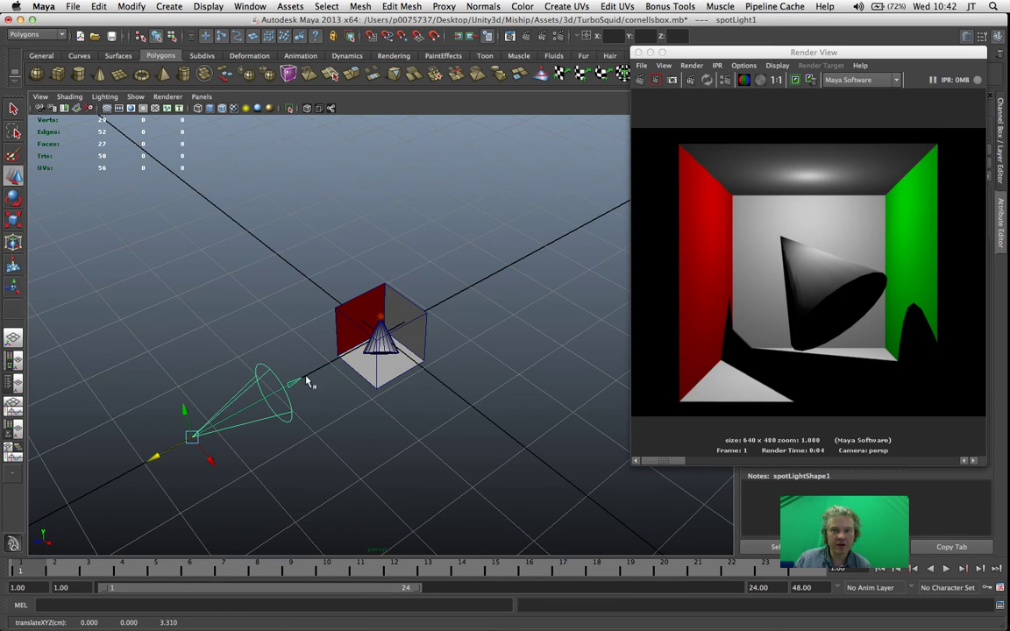
# Re-render with the spot light and compare against the earlier dark render
pyautogui.click(641, 80)
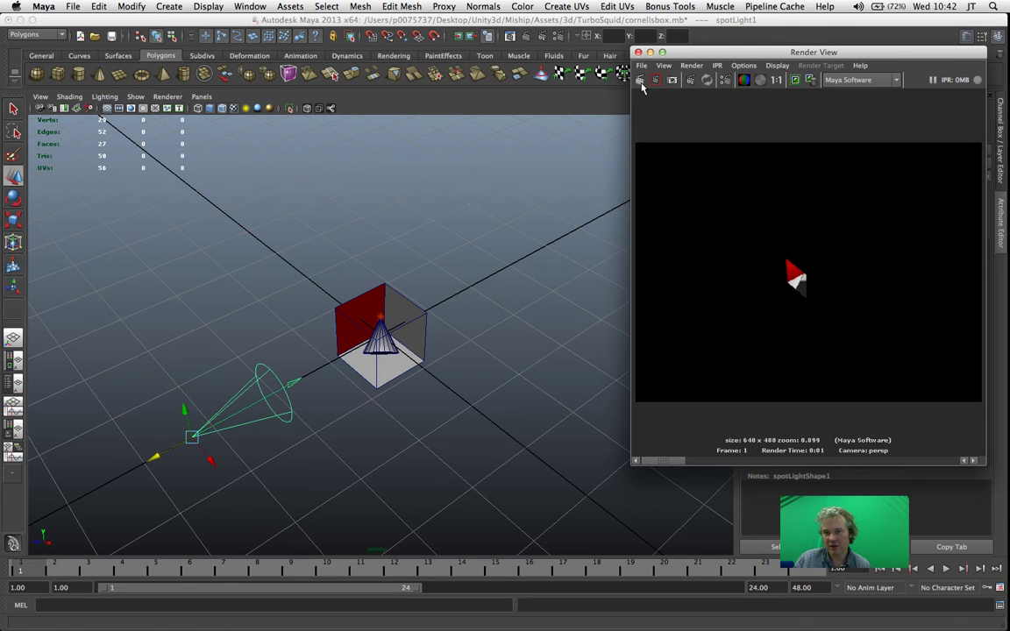
pyautogui.click(641, 80)
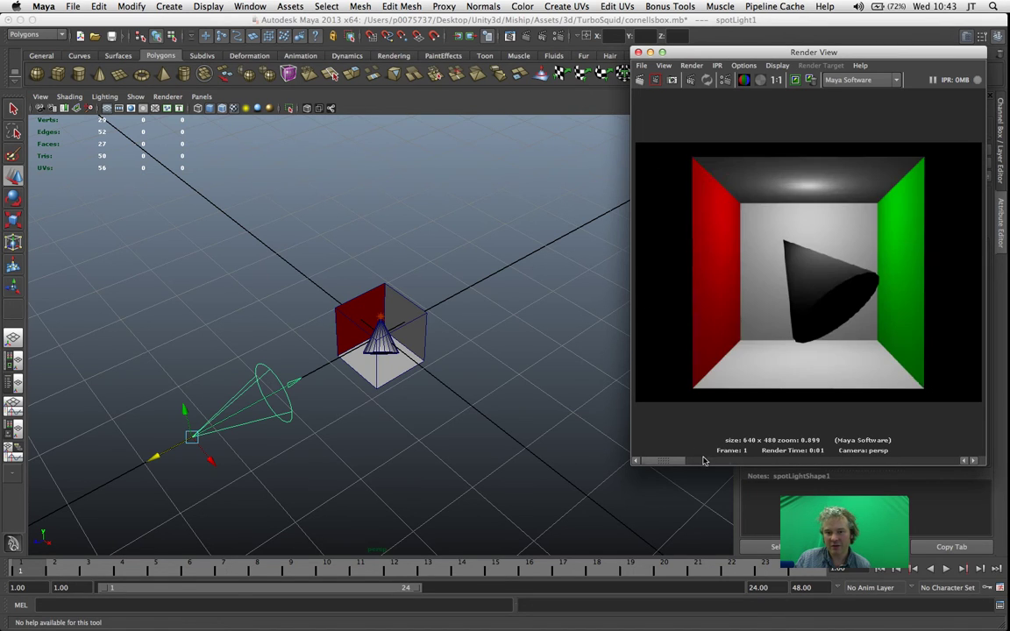
pyautogui.click(676, 463)
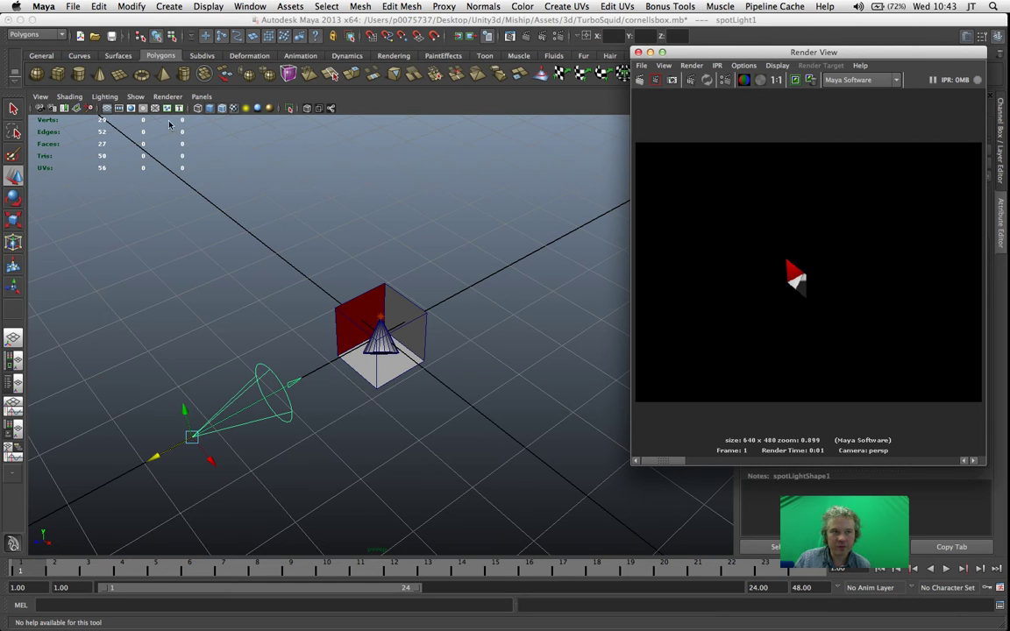
# Switch the viewport to the front camera bookmark and render again
pyautogui.click(71, 115)
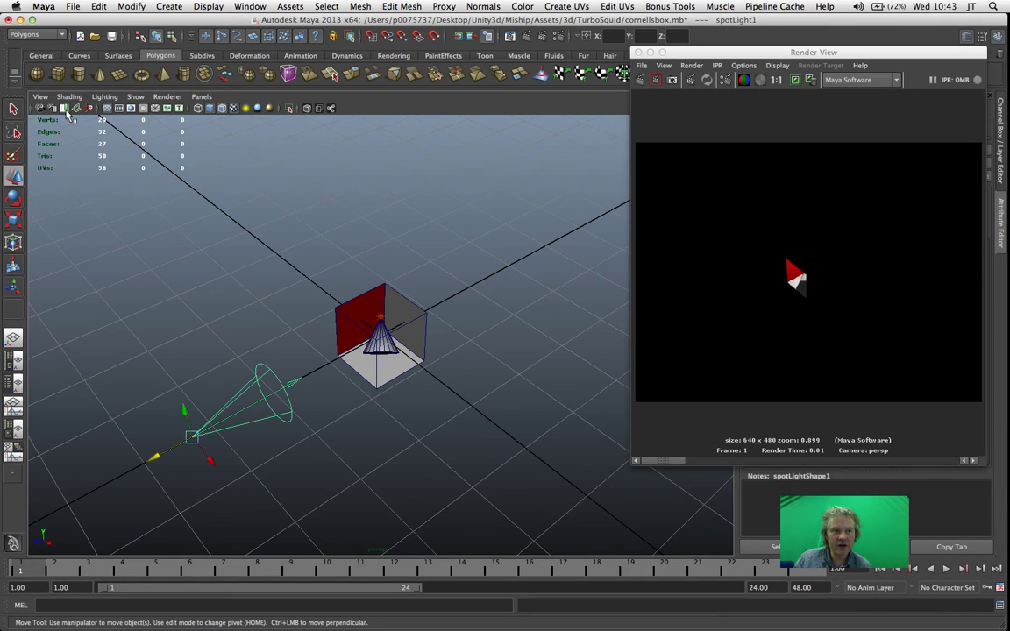
pyautogui.click(70, 116)
pyautogui.click(74, 125)
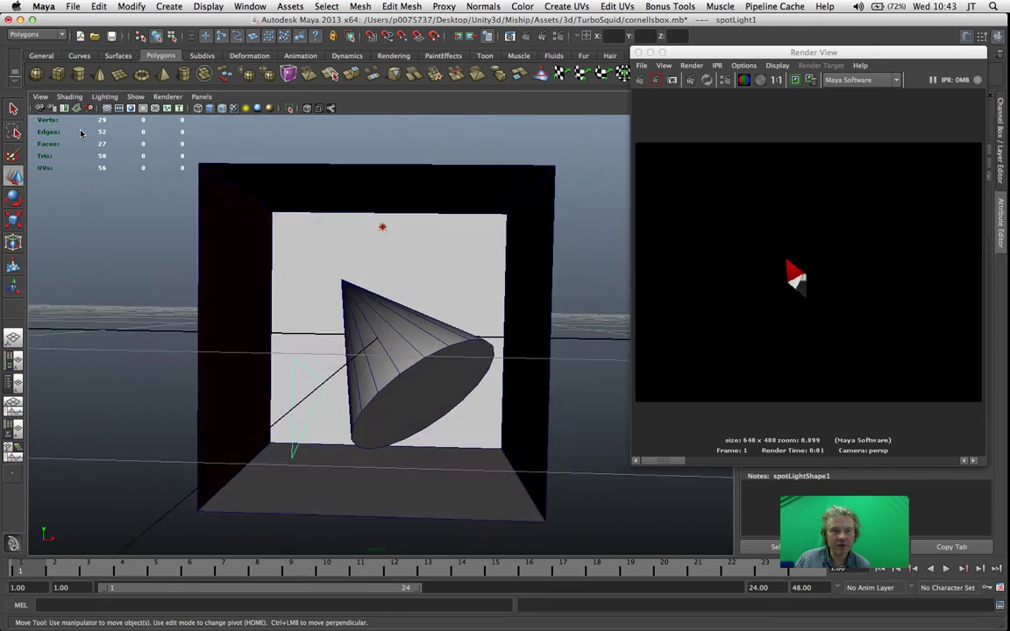
pyautogui.click(640, 79)
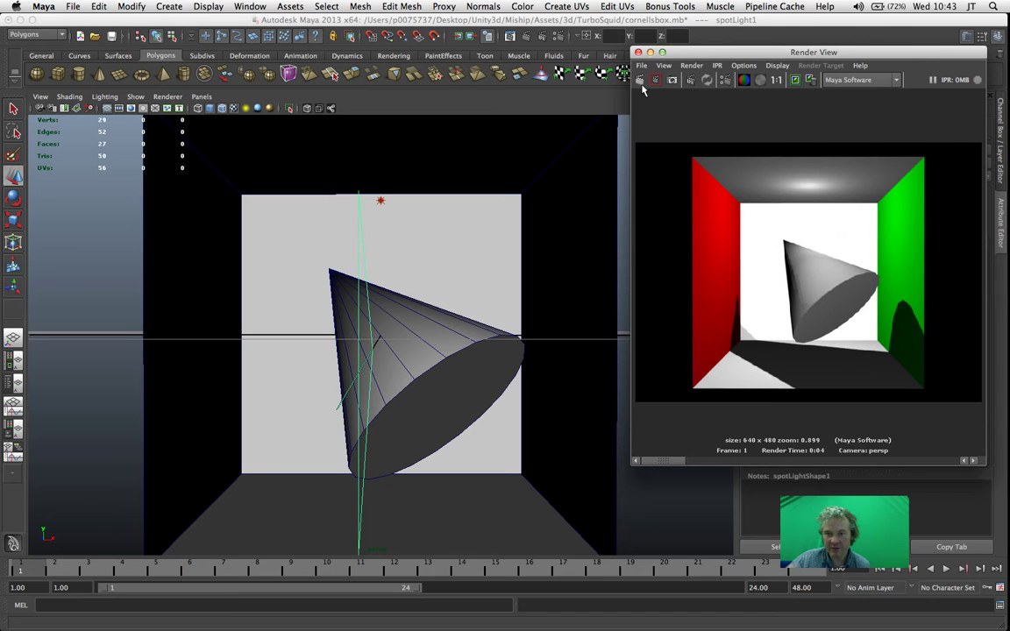
# From cameraView3, raise the spot light, tilt it toward the box, and render
pyautogui.click(65, 108)
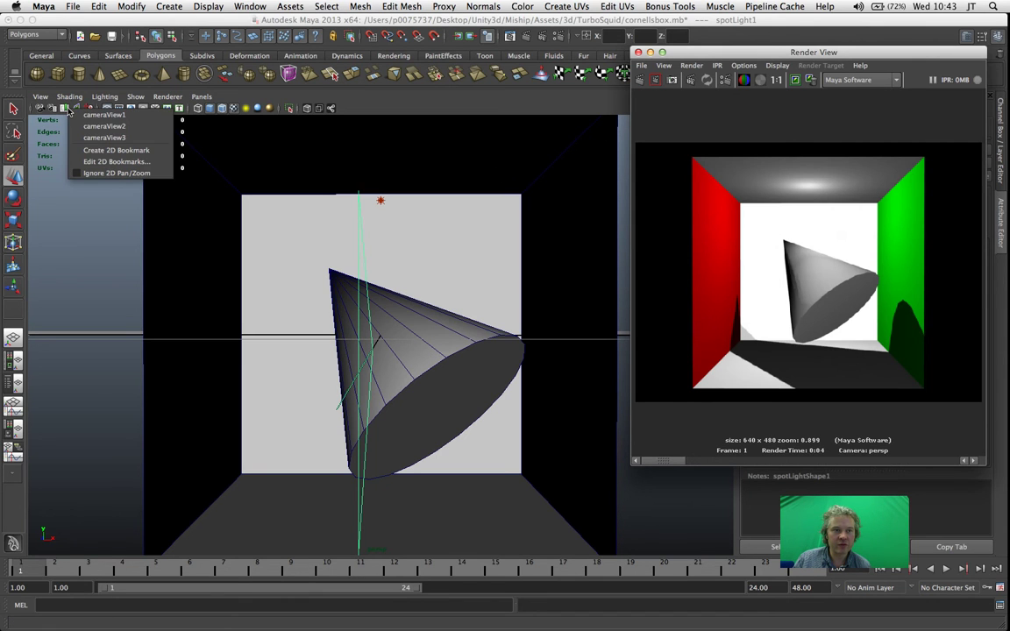
pyautogui.click(75, 139)
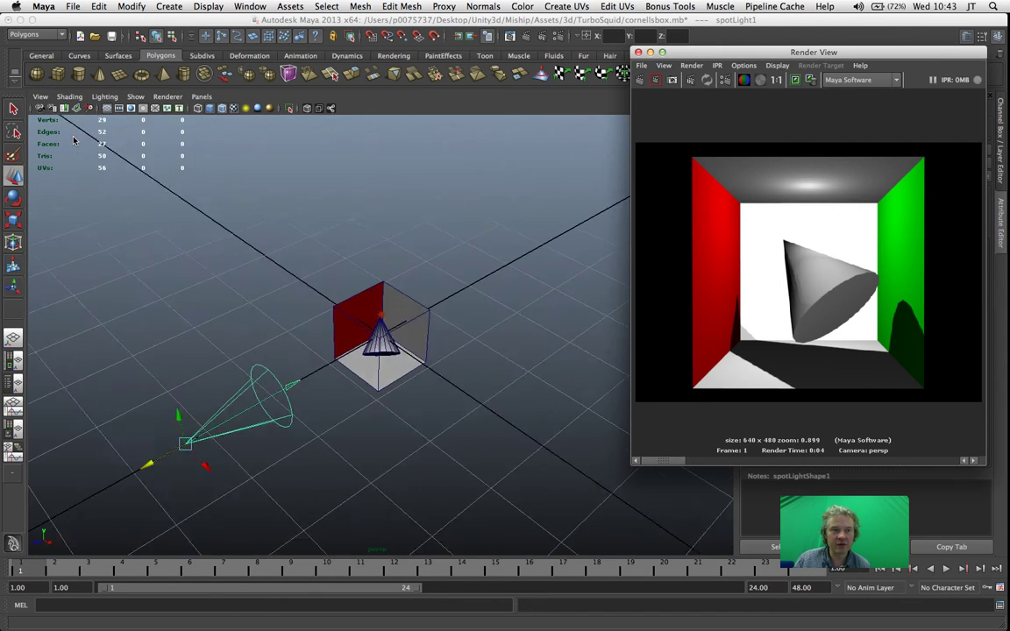
pyautogui.moveTo(184, 410); pyautogui.dragTo(182, 386)
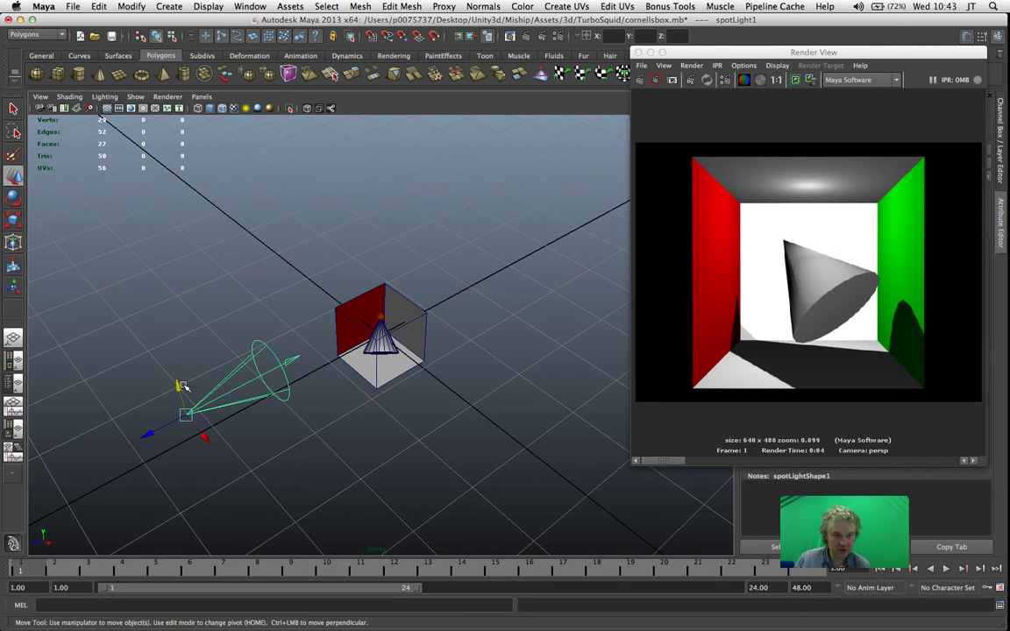
pyautogui.press('e')
pyautogui.moveTo(151, 404); pyautogui.dragTo(158, 395)
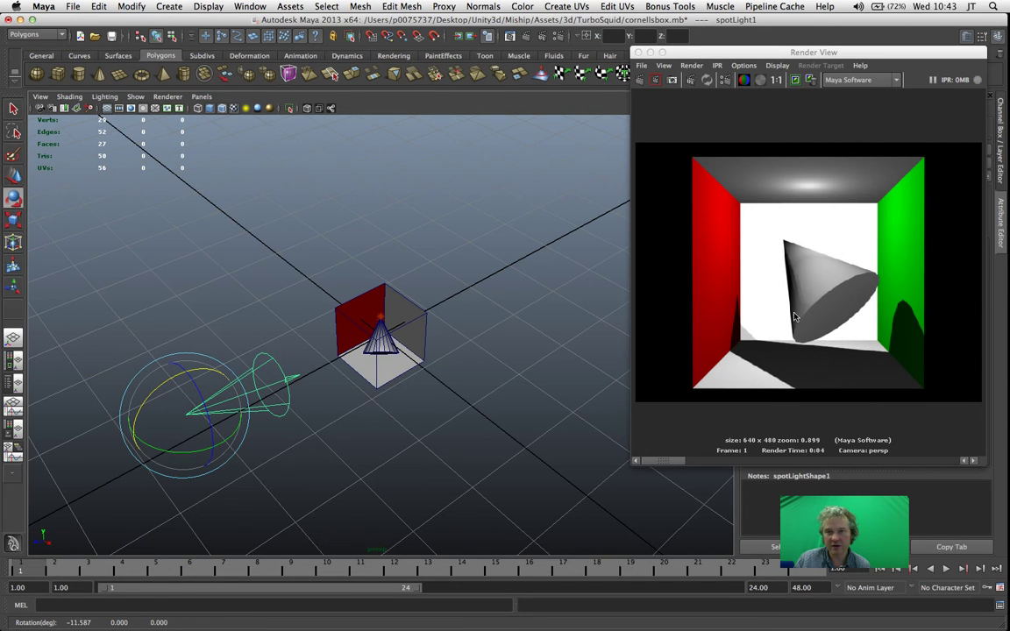
pyautogui.click(641, 81)
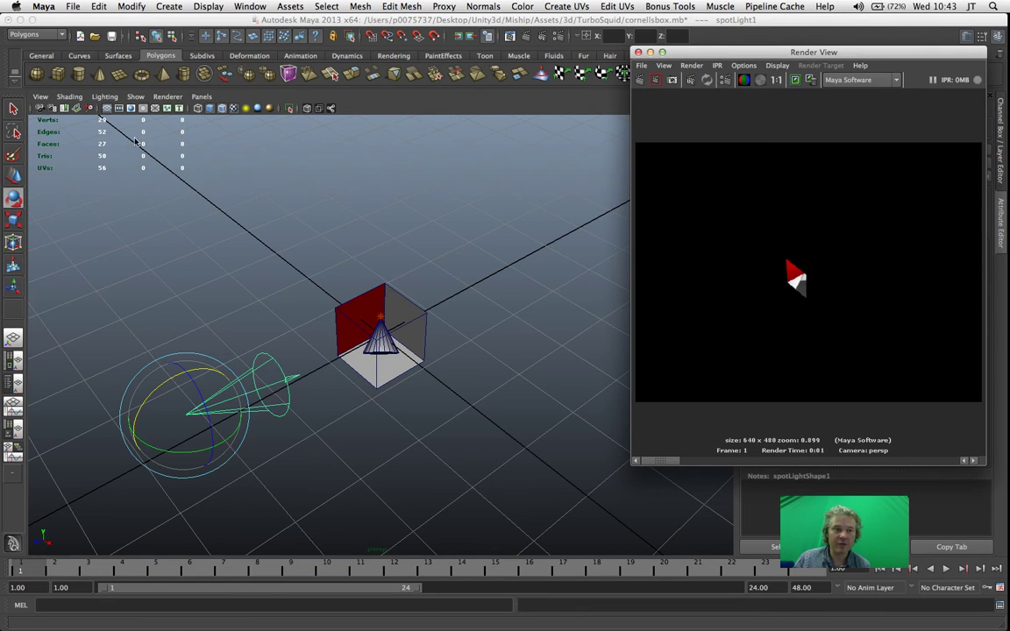
# Render from the cameraView2 front view and compare it with earlier kept renders
pyautogui.click(64, 109)
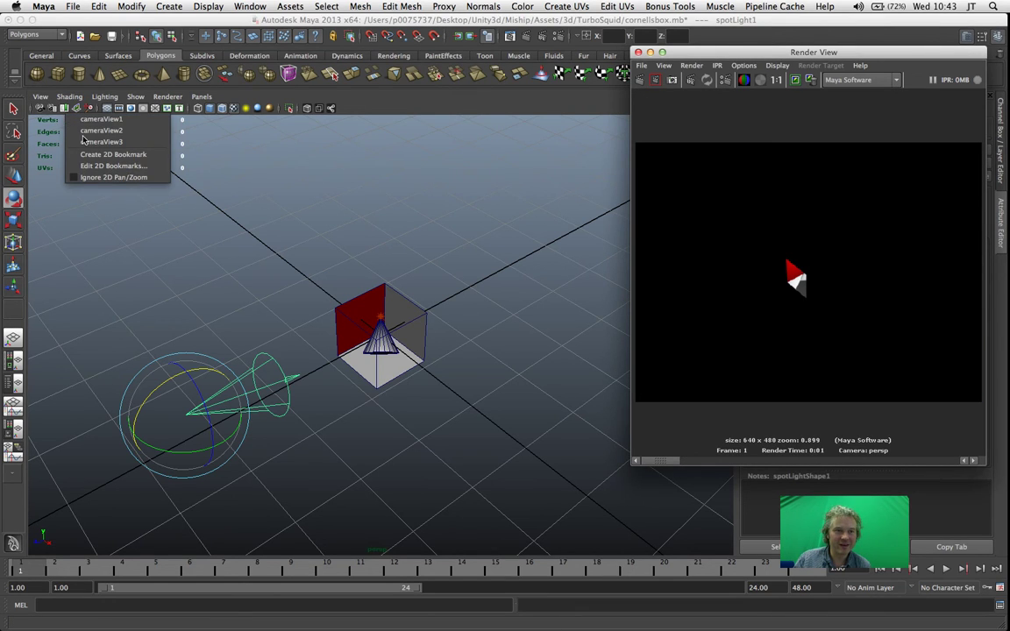
pyautogui.click(101, 130)
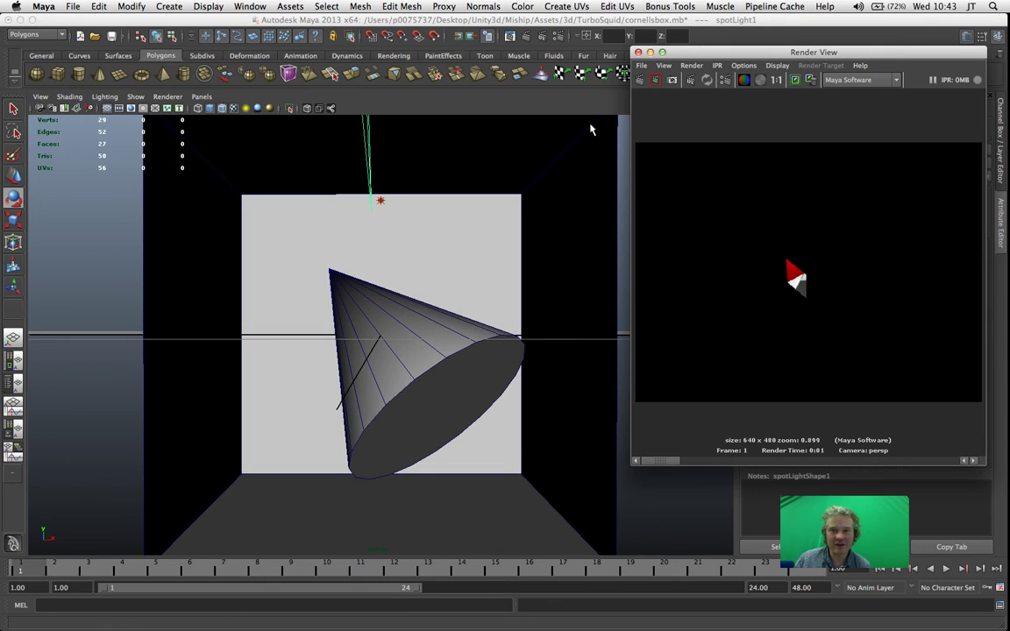
pyautogui.click(641, 81)
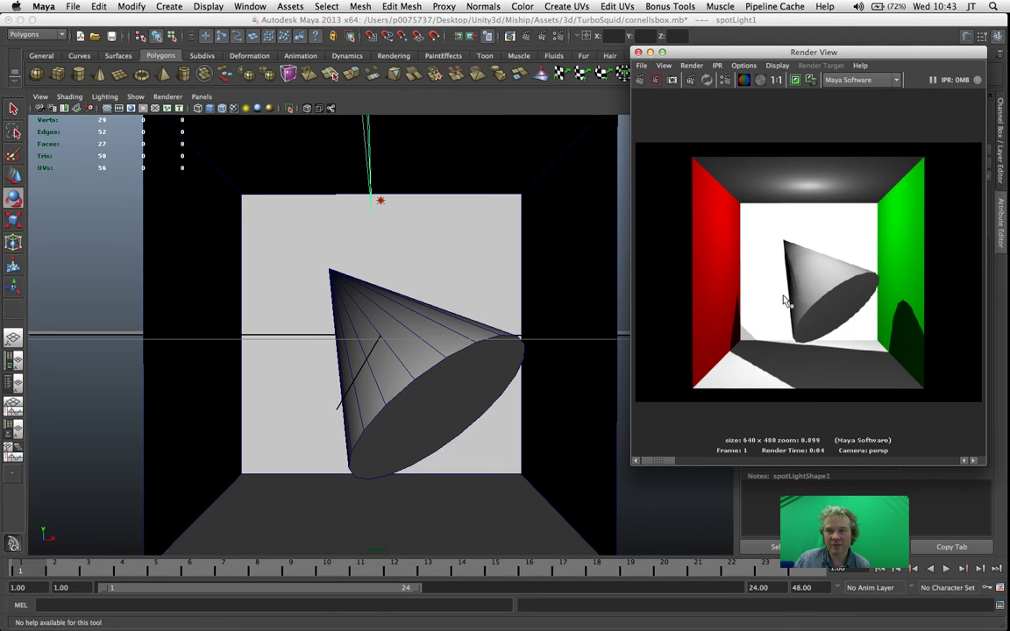
pyautogui.moveTo(663, 461); pyautogui.dragTo(732, 462)
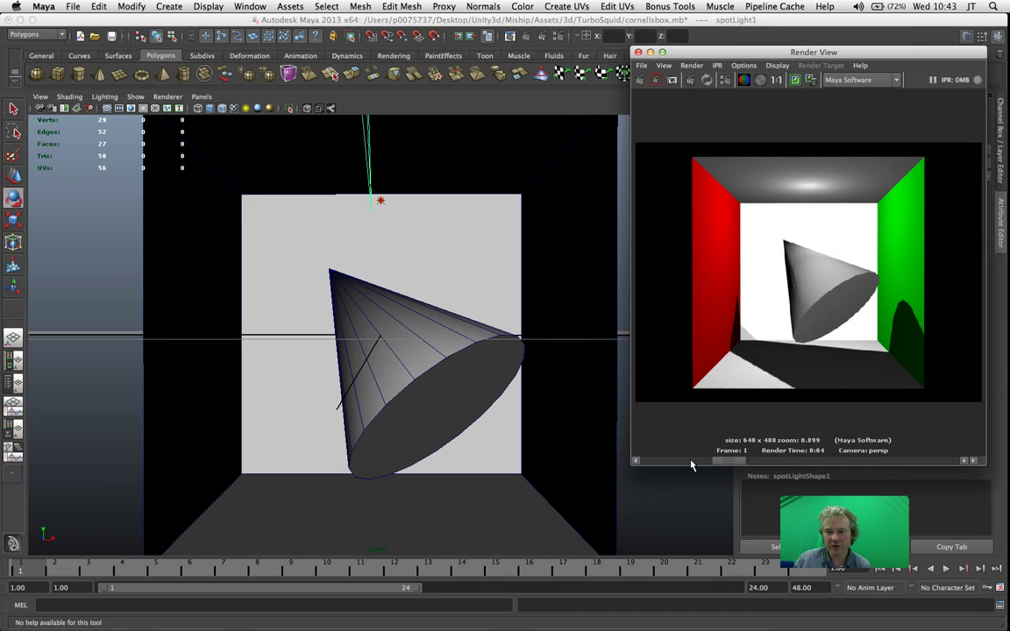
pyautogui.click(691, 462)
pyautogui.moveTo(718, 463); pyautogui.dragTo(726, 462)
pyautogui.click(701, 461)
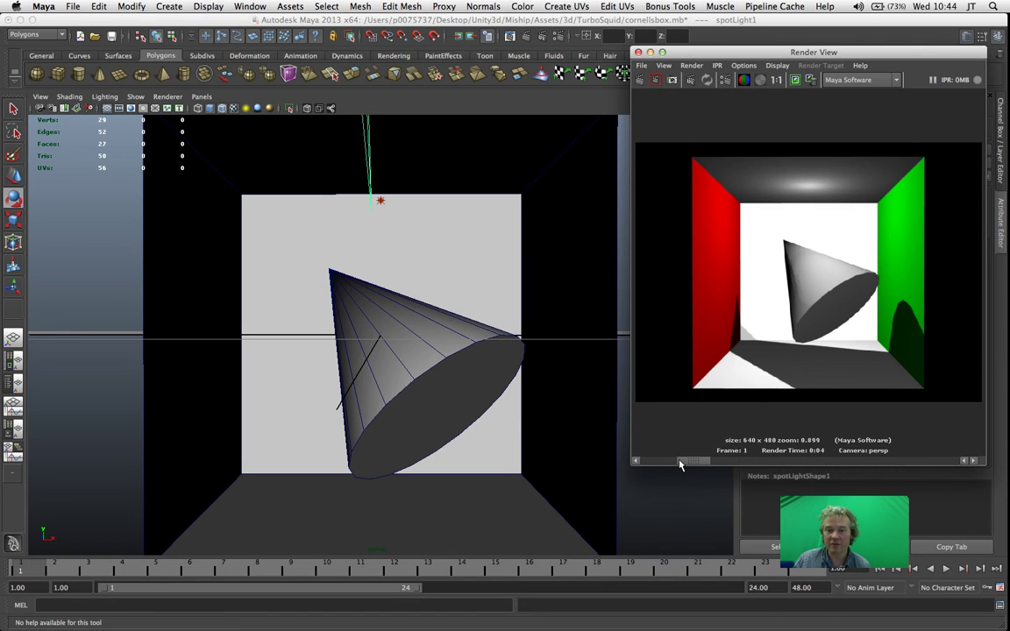
pyautogui.moveTo(691, 462); pyautogui.dragTo(666, 463)
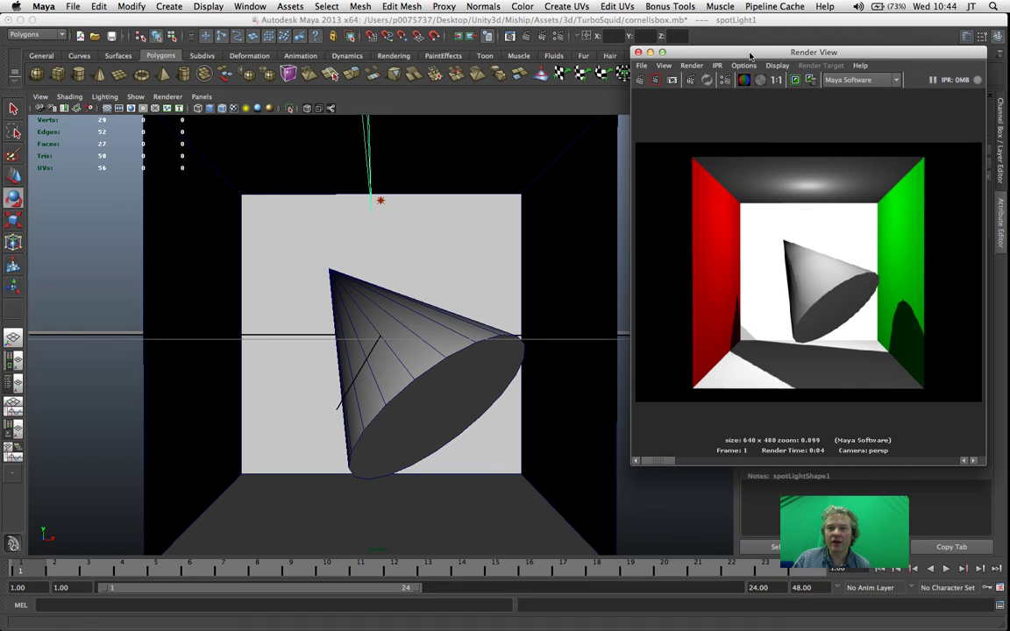
pyautogui.moveTo(750, 57); pyautogui.dragTo(564, 99)
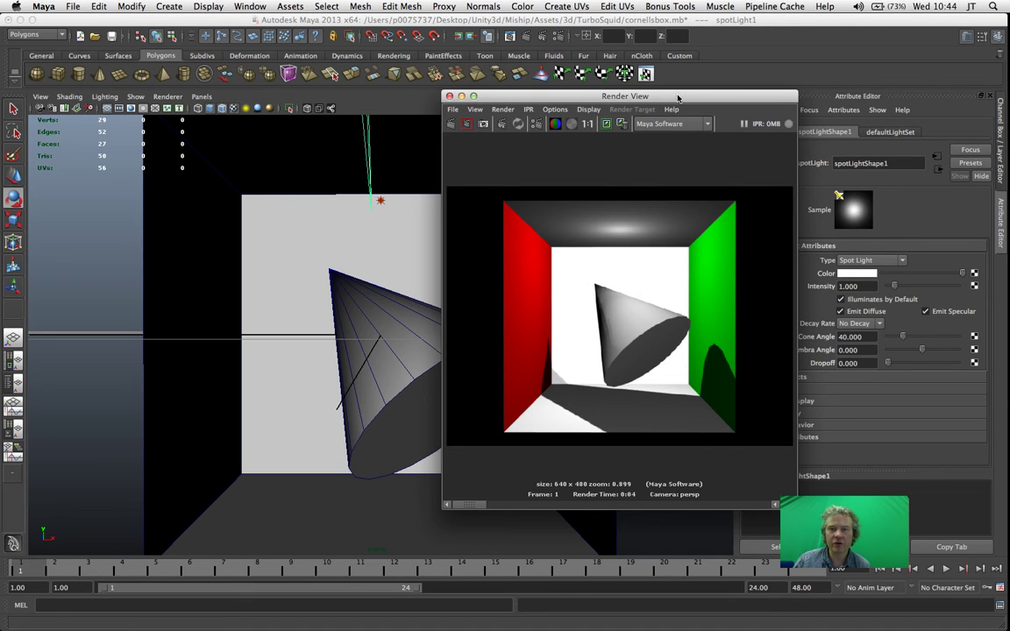
# Switch the Render View renderer to mental ray and render the Cornell box
pyautogui.moveTo(678, 98); pyautogui.dragTo(678, 106)
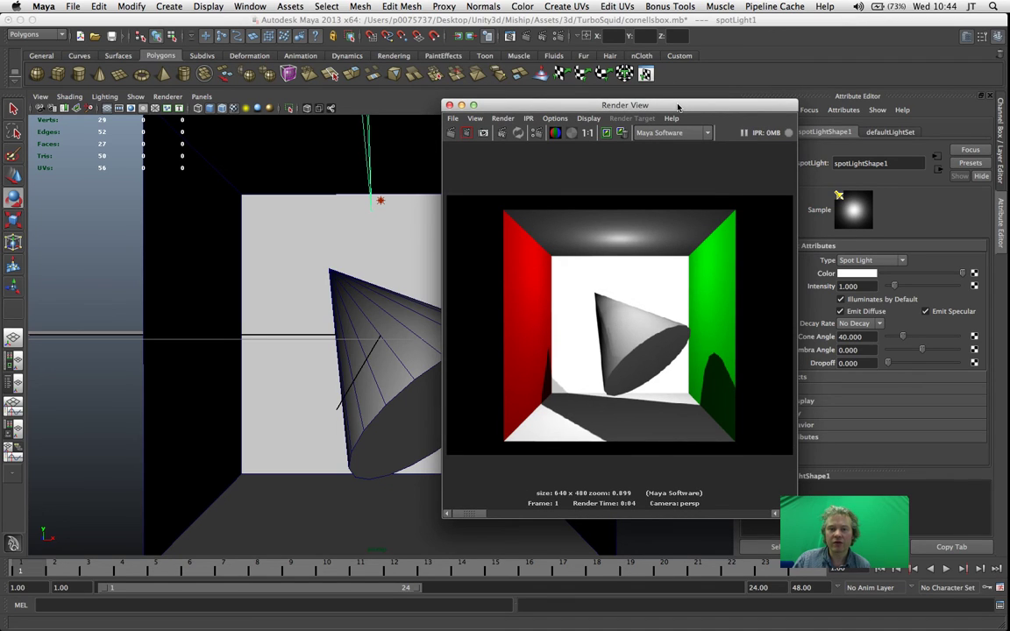
pyautogui.click(679, 133)
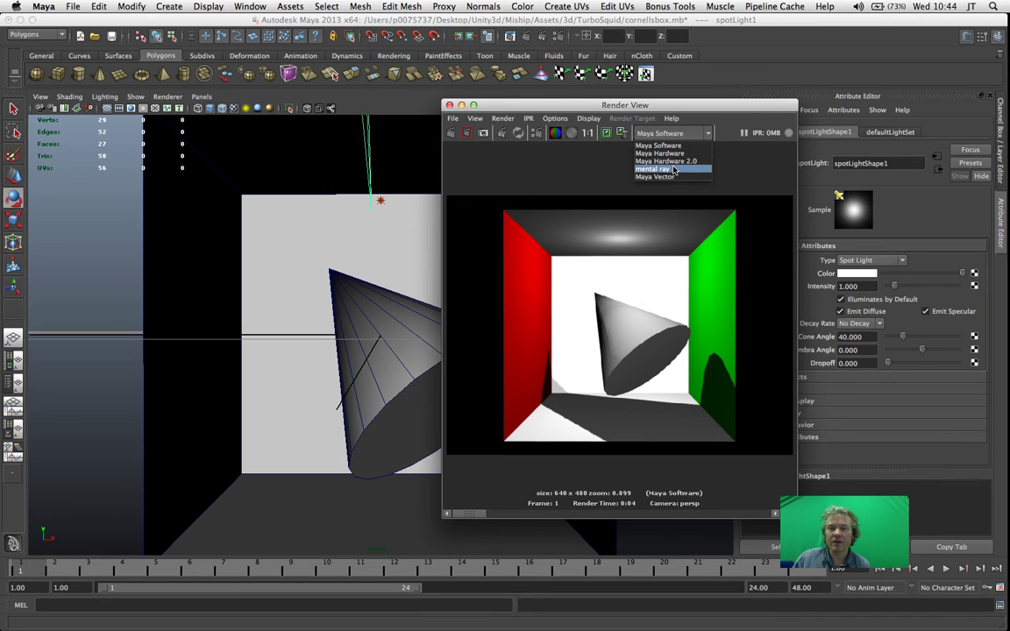
pyautogui.click(674, 169)
pyautogui.click(450, 133)
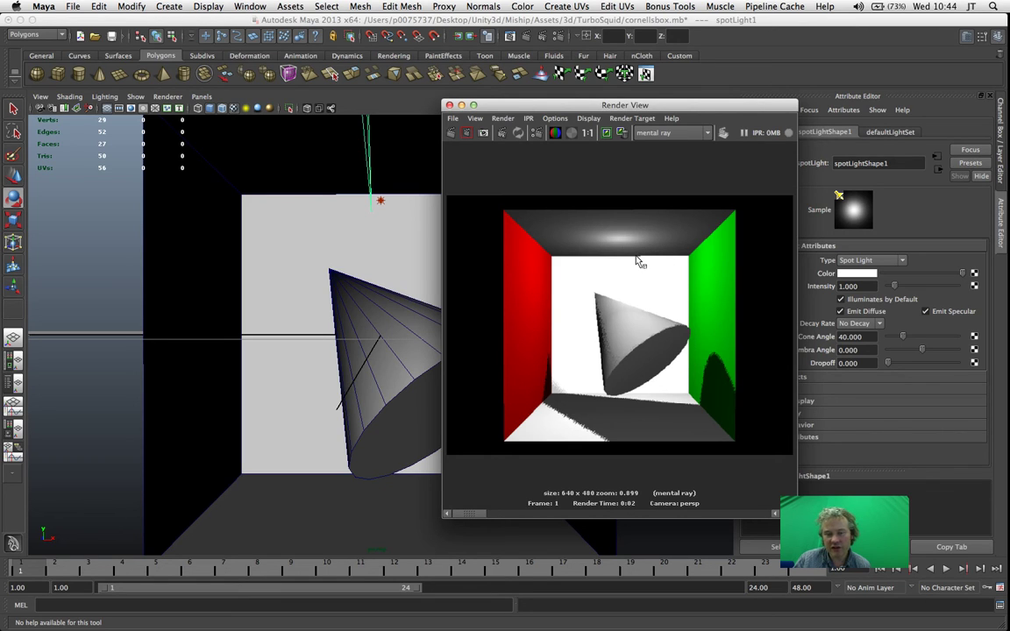
# Set the mental ray Quality Presets to Production in Render Settings
pyautogui.click(537, 134)
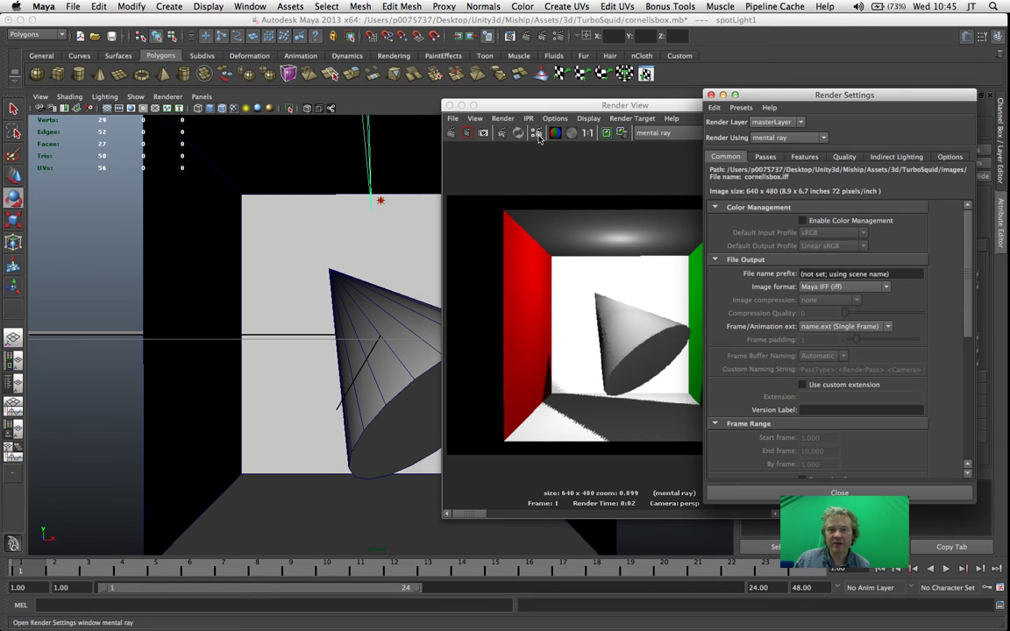
pyautogui.click(844, 157)
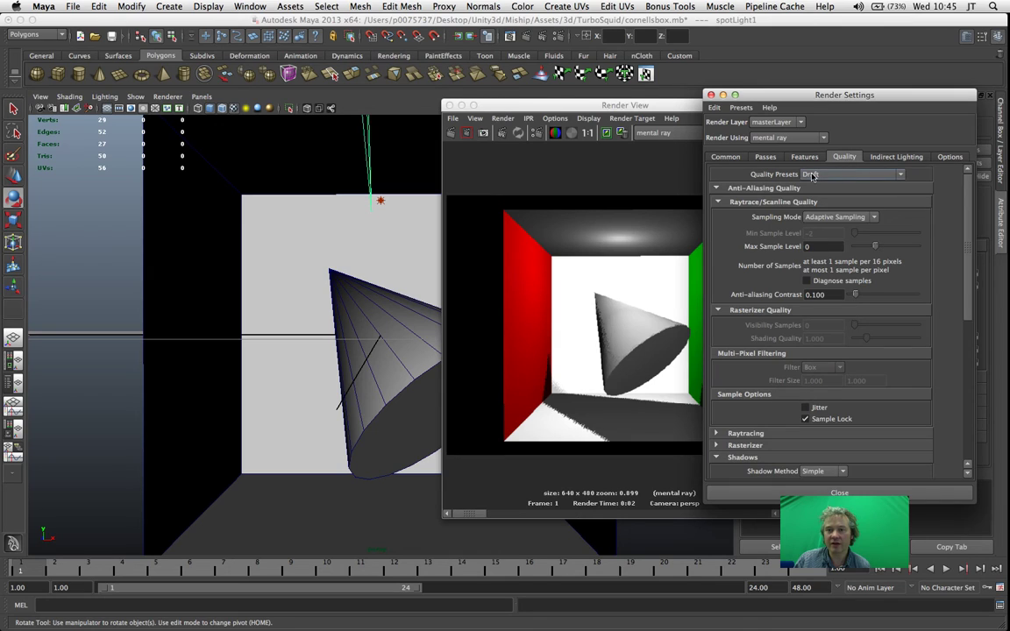
pyautogui.click(816, 176)
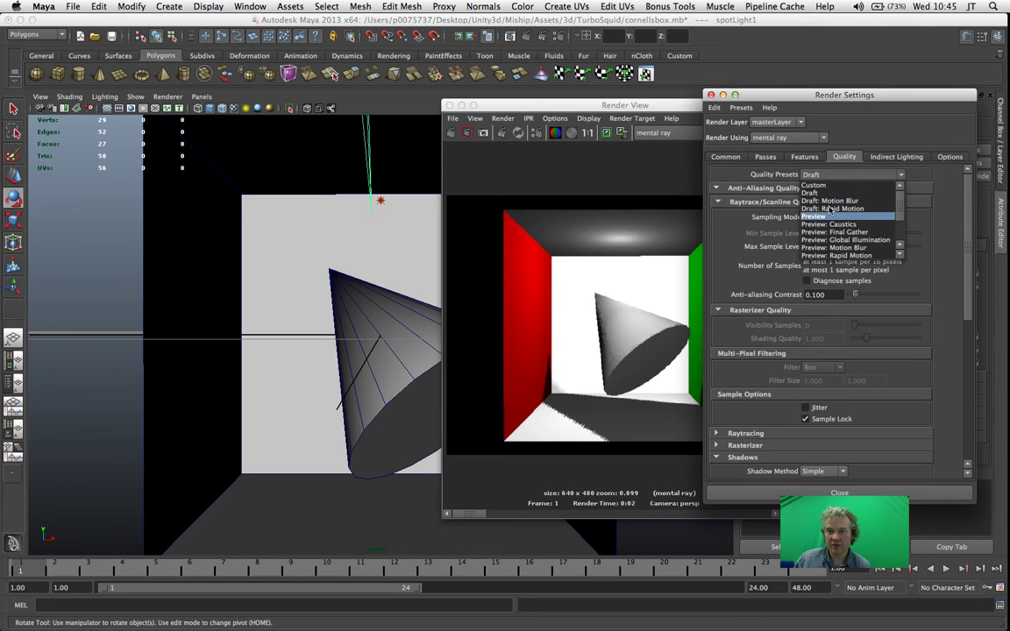
pyautogui.click(840, 255)
pyautogui.click(848, 174)
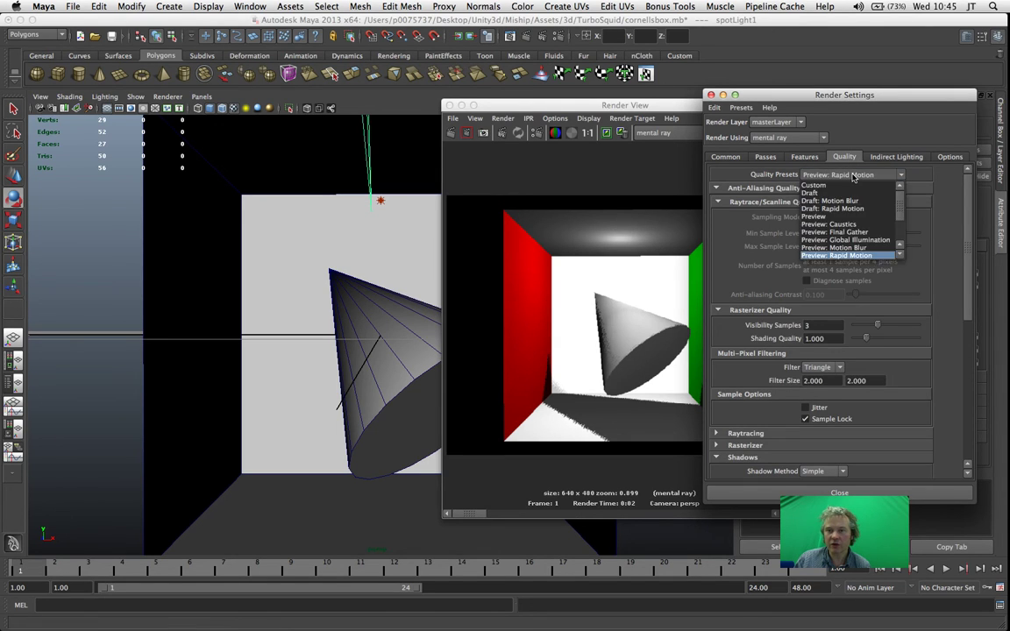
pyautogui.scroll(-2, 877, 230)
pyautogui.scroll(-2, 886, 235)
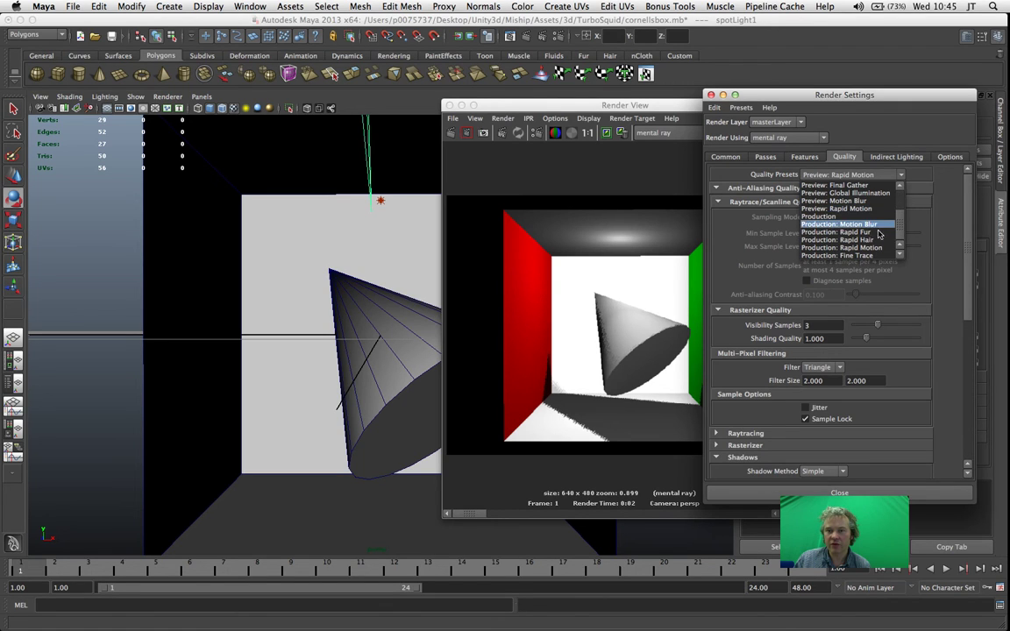
pyautogui.click(837, 216)
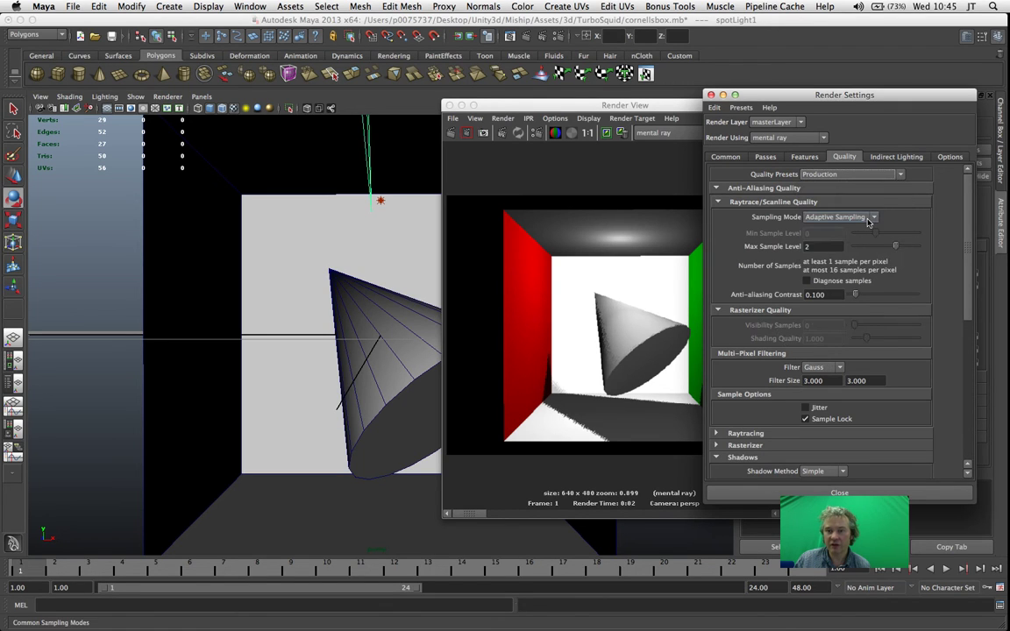
# Re-render the box with Production quality and view it at 1:1 size
pyautogui.moveTo(664, 107); pyautogui.dragTo(557, 94)
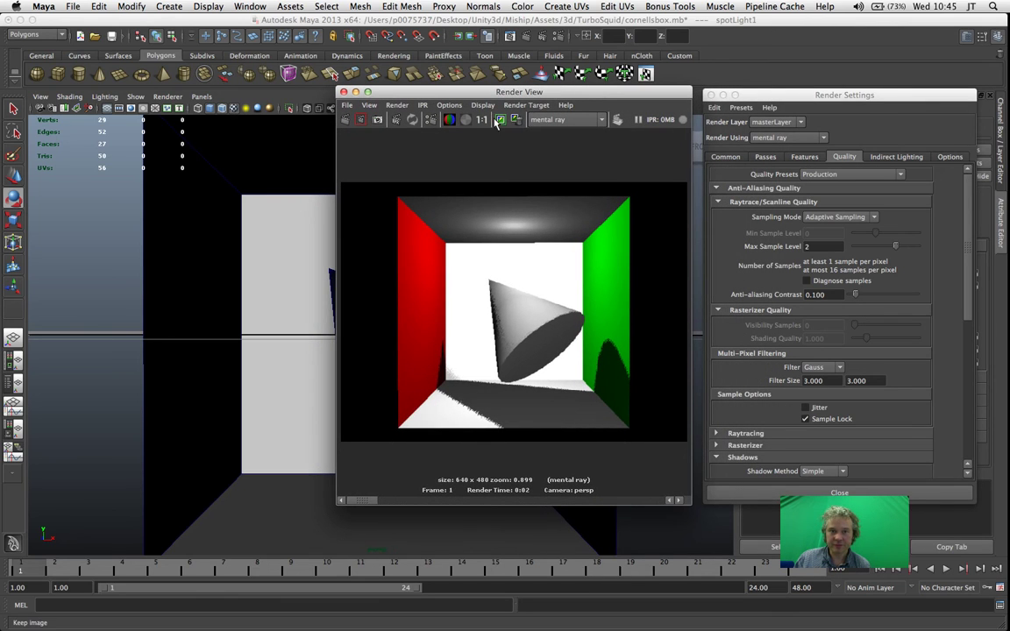
pyautogui.click(347, 120)
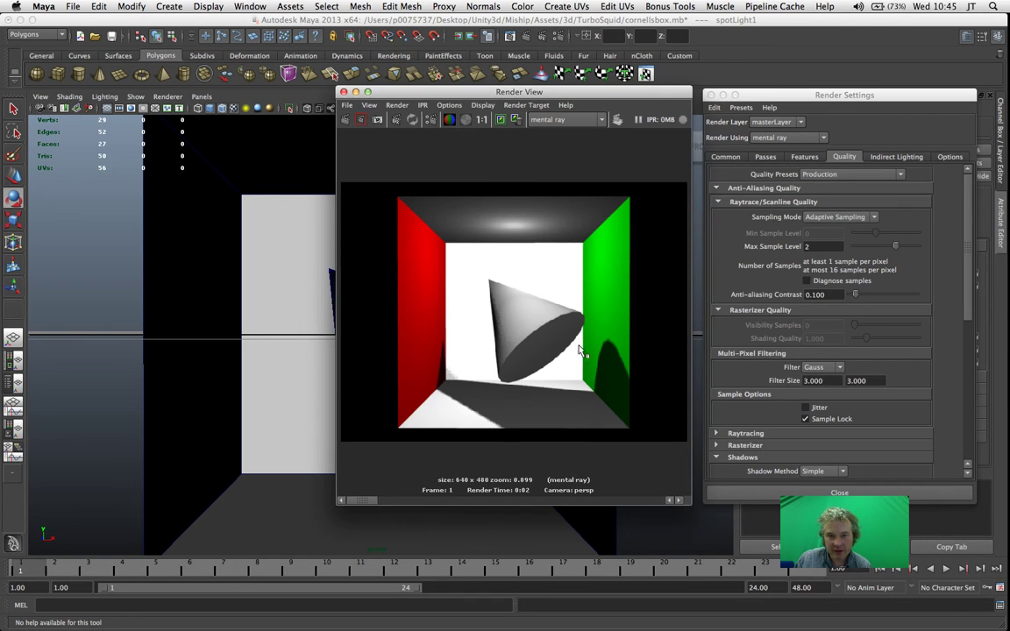
pyautogui.click(481, 121)
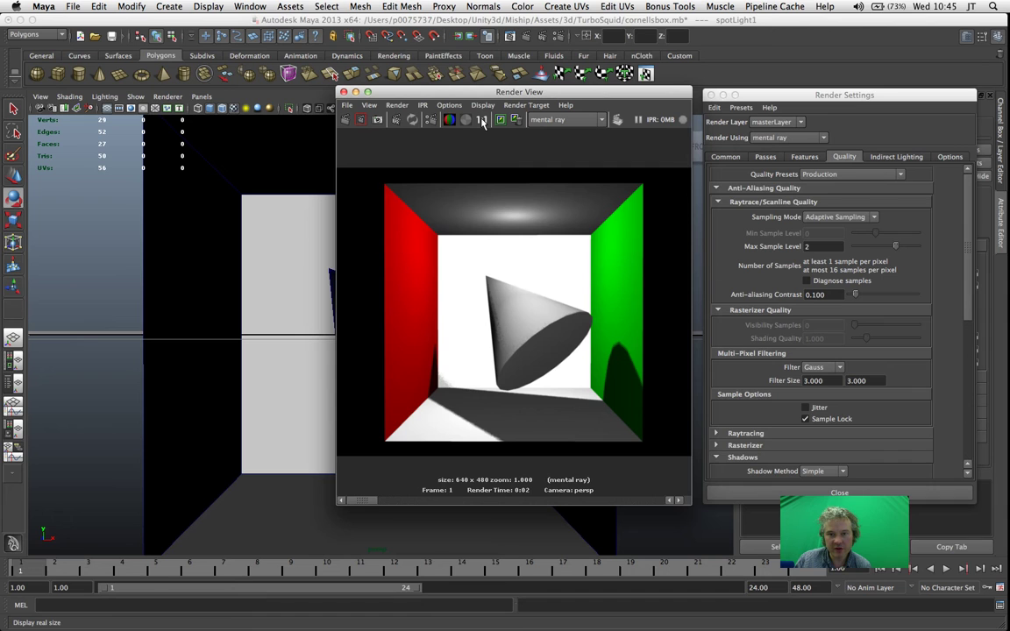
pyautogui.moveTo(433, 92); pyautogui.dragTo(340, 53)
pyautogui.moveTo(596, 467); pyautogui.dragTo(663, 500)
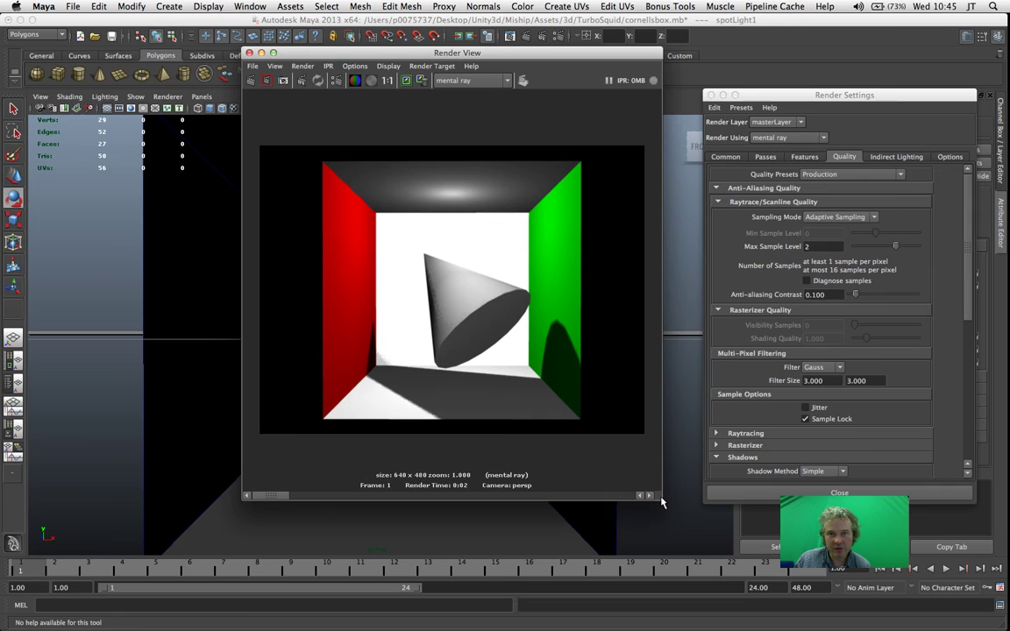
pyautogui.click(752, 96)
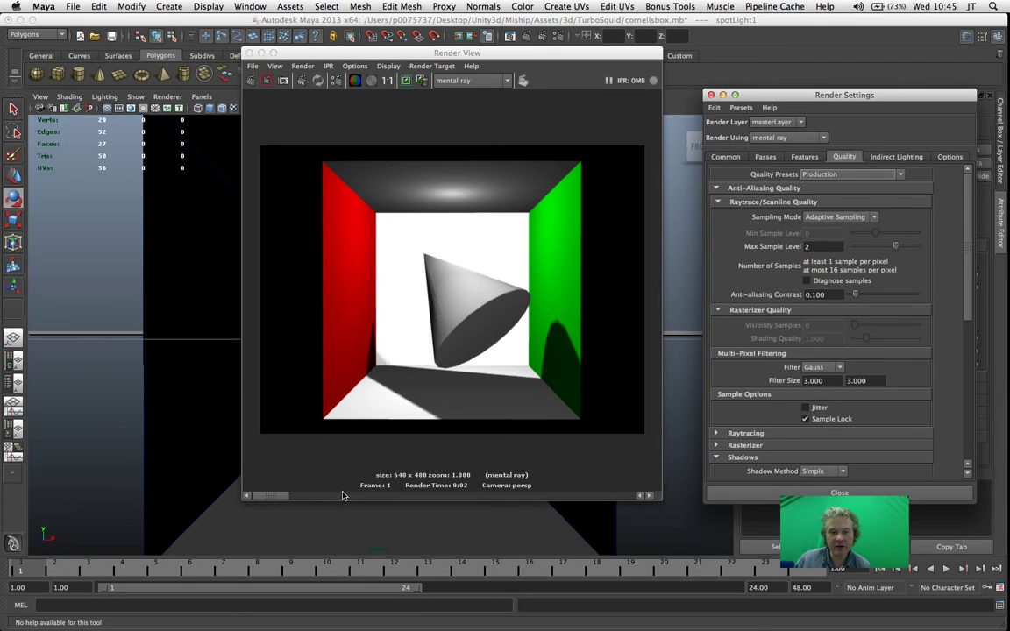
pyautogui.click(309, 445)
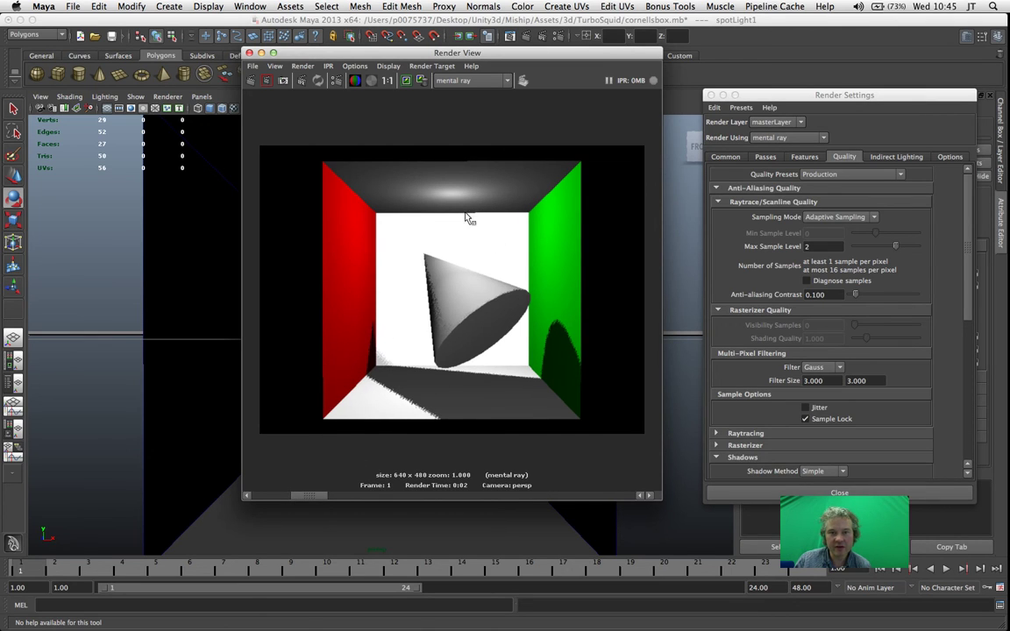
pyautogui.click(280, 494)
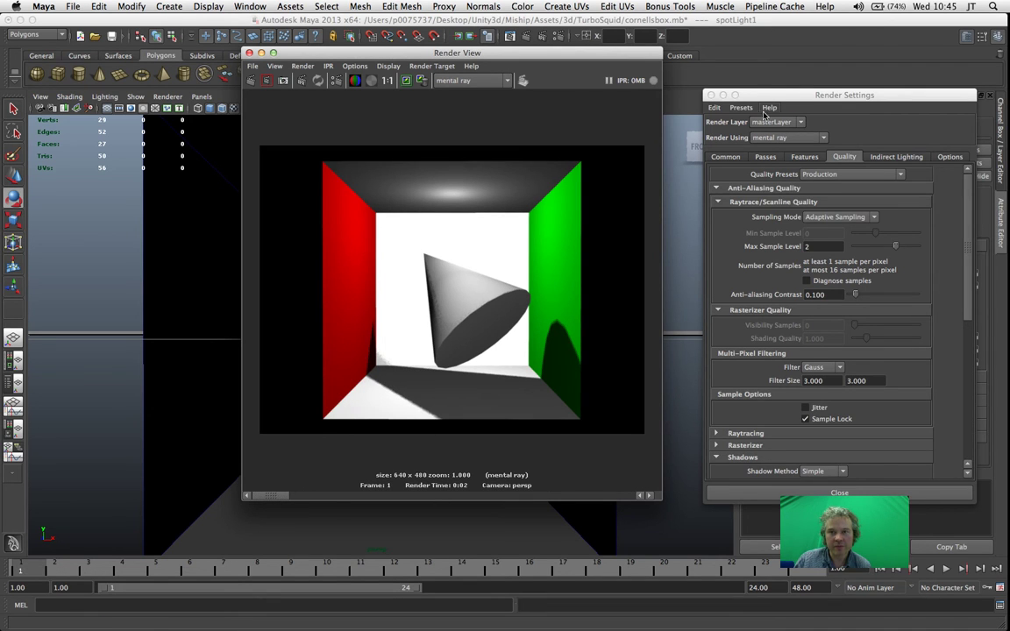
# Select the point light and turn on Use Ray Trace Shadows
pyautogui.moveTo(771, 101); pyautogui.dragTo(85, 139)
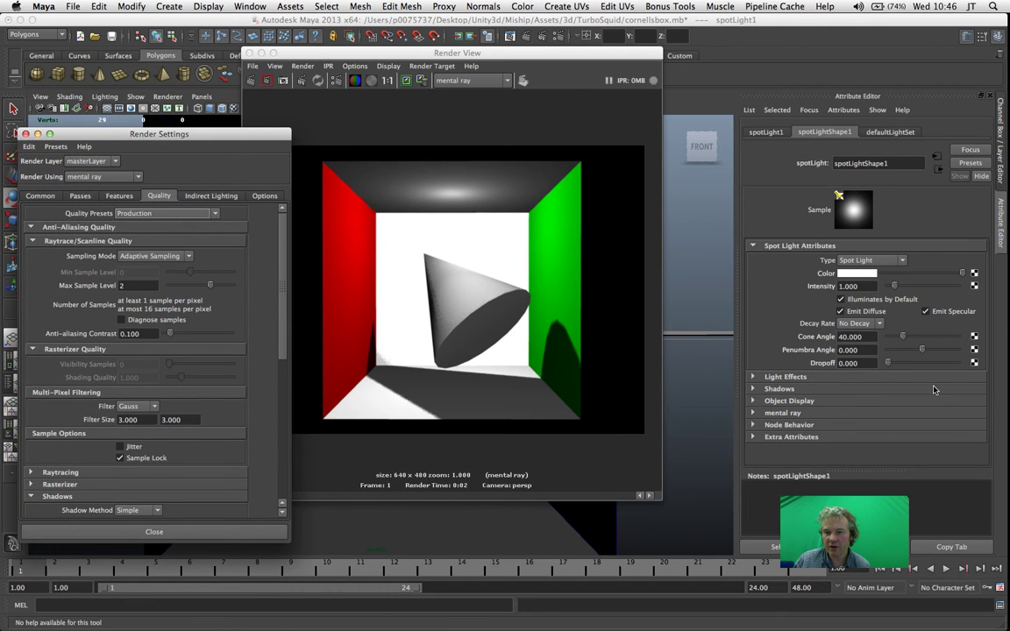
pyautogui.click(808, 391)
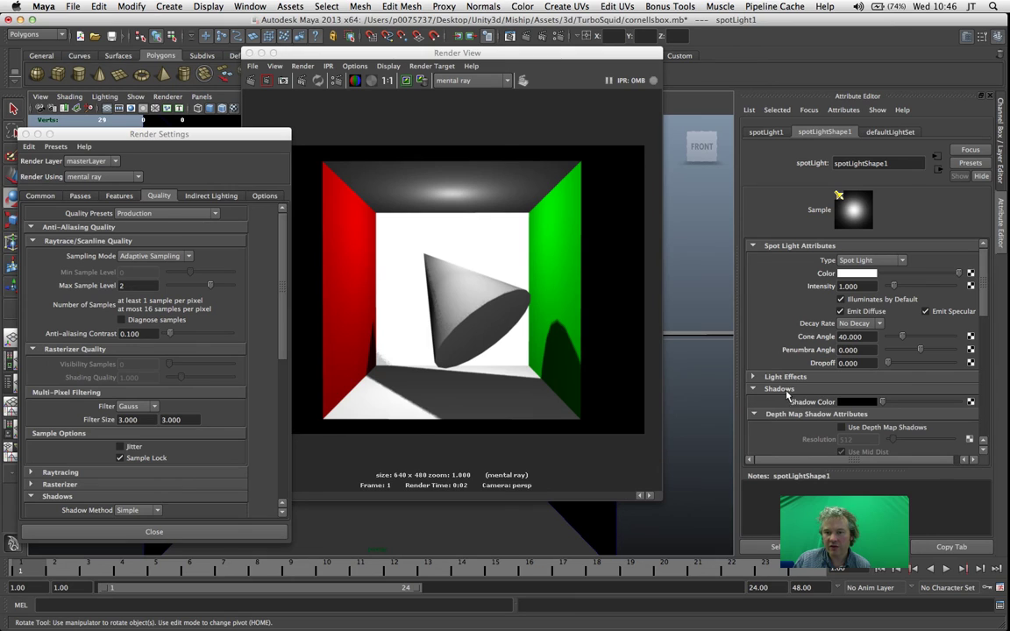
pyautogui.scroll(-1, 984, 314)
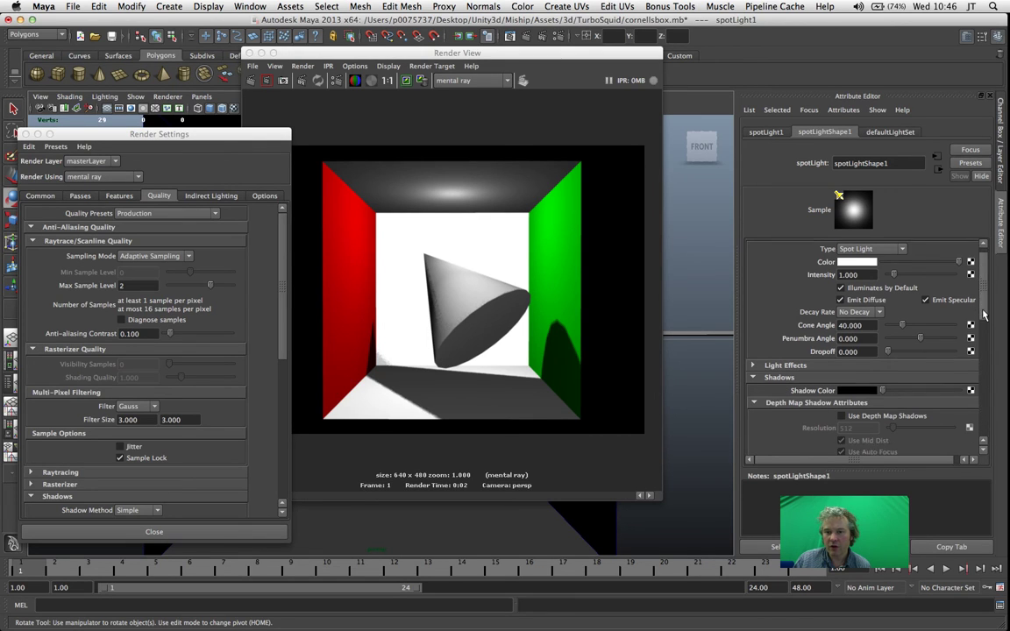
pyautogui.moveTo(984, 314); pyautogui.dragTo(980, 349)
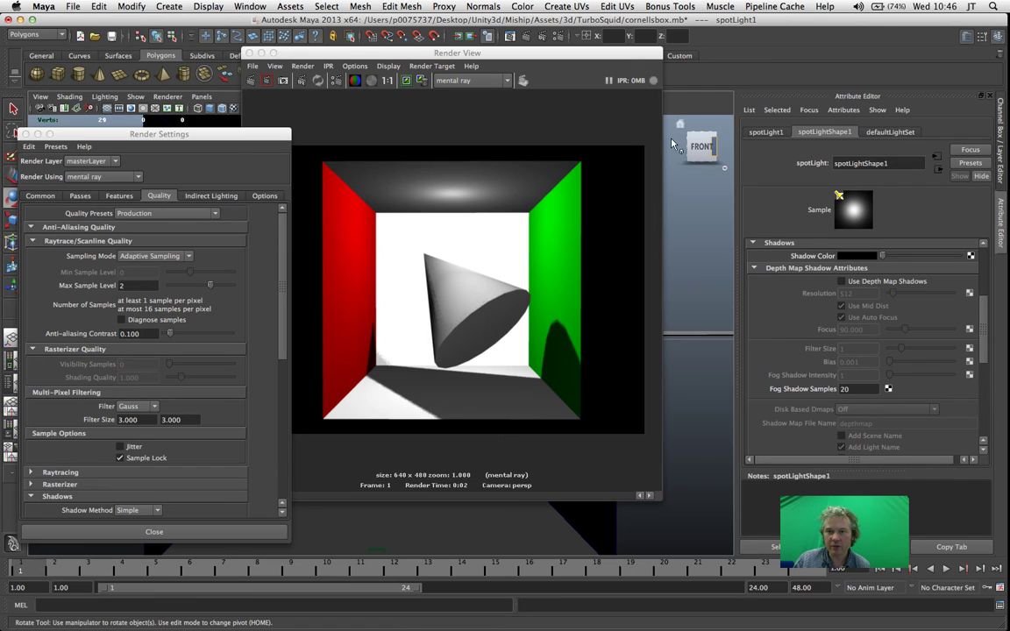
pyautogui.moveTo(373, 54); pyautogui.dragTo(354, 186)
pyautogui.click(381, 203)
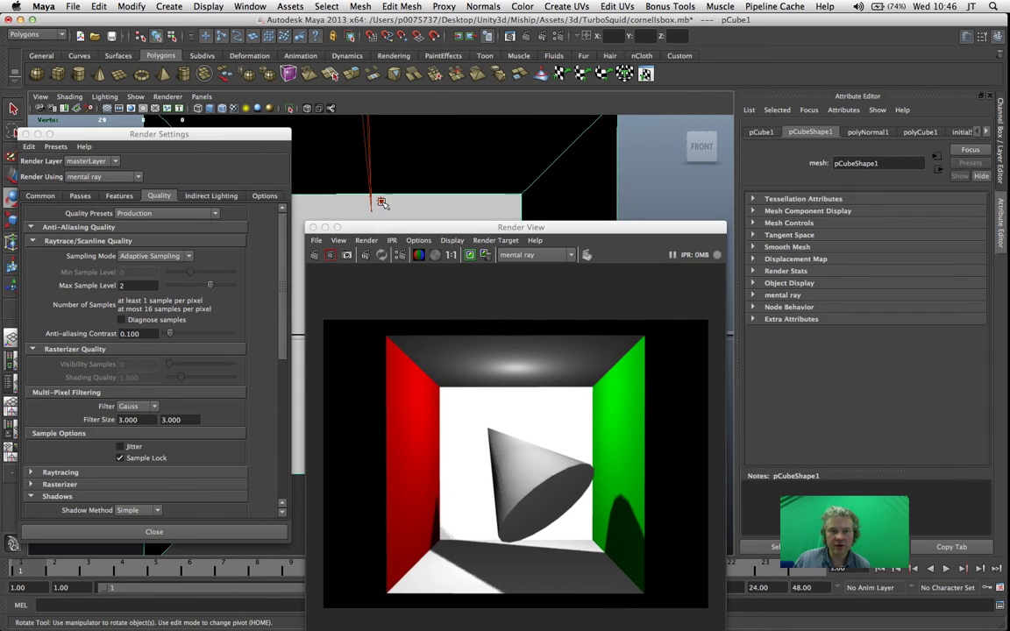
pyautogui.click(381, 200)
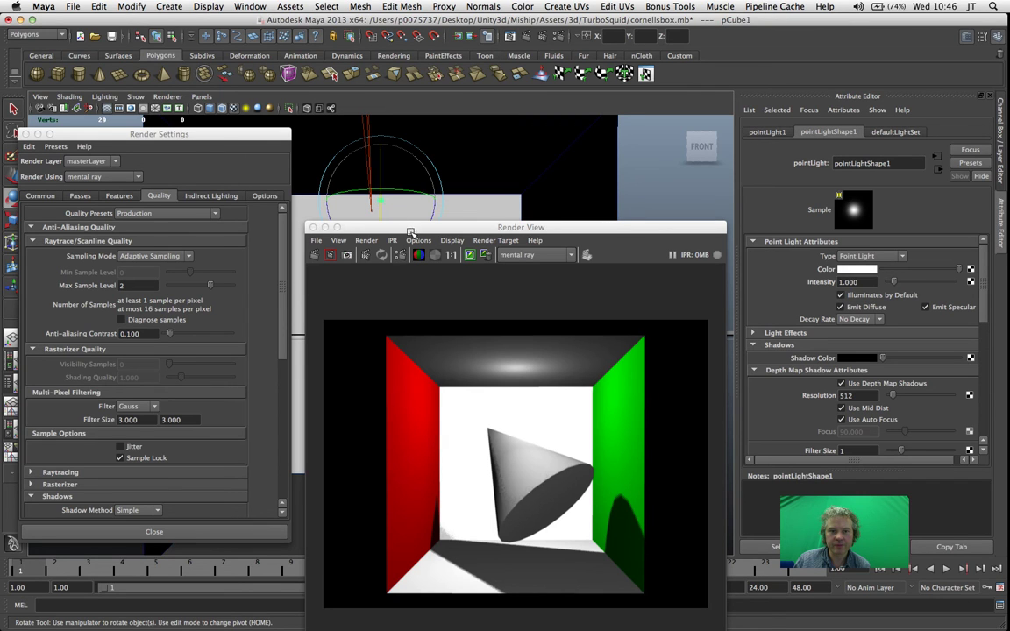
pyautogui.moveTo(410, 232); pyautogui.dragTo(396, 120)
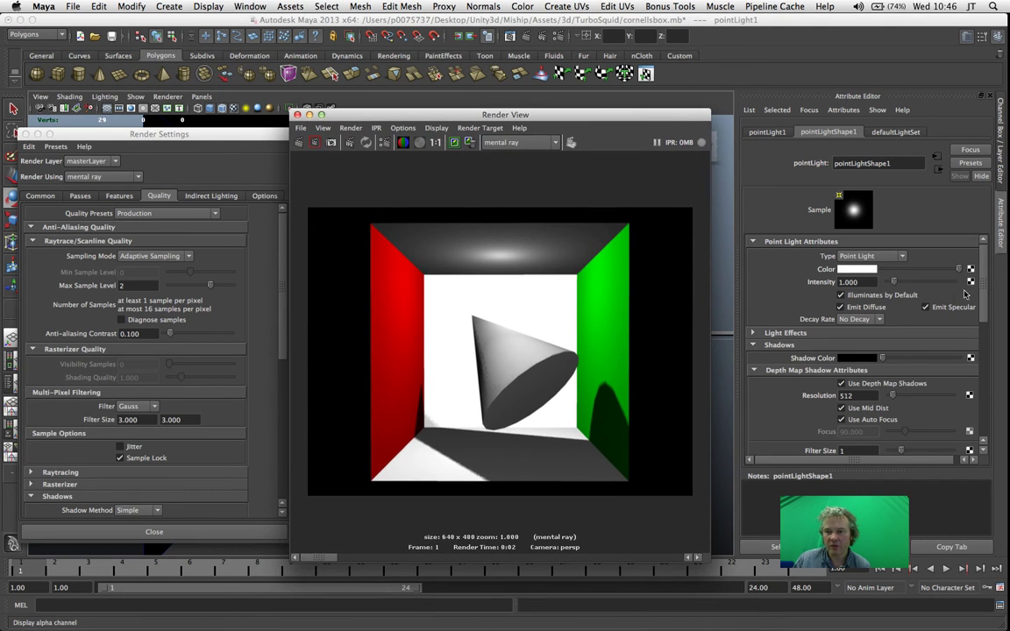
pyautogui.moveTo(983, 290); pyautogui.dragTo(983, 390)
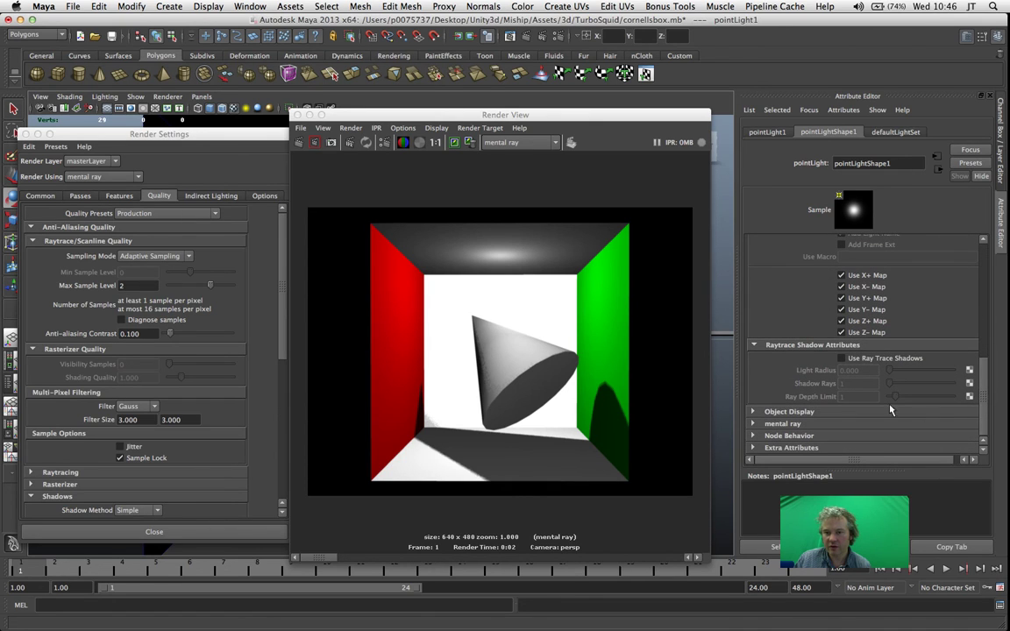
pyautogui.click(843, 359)
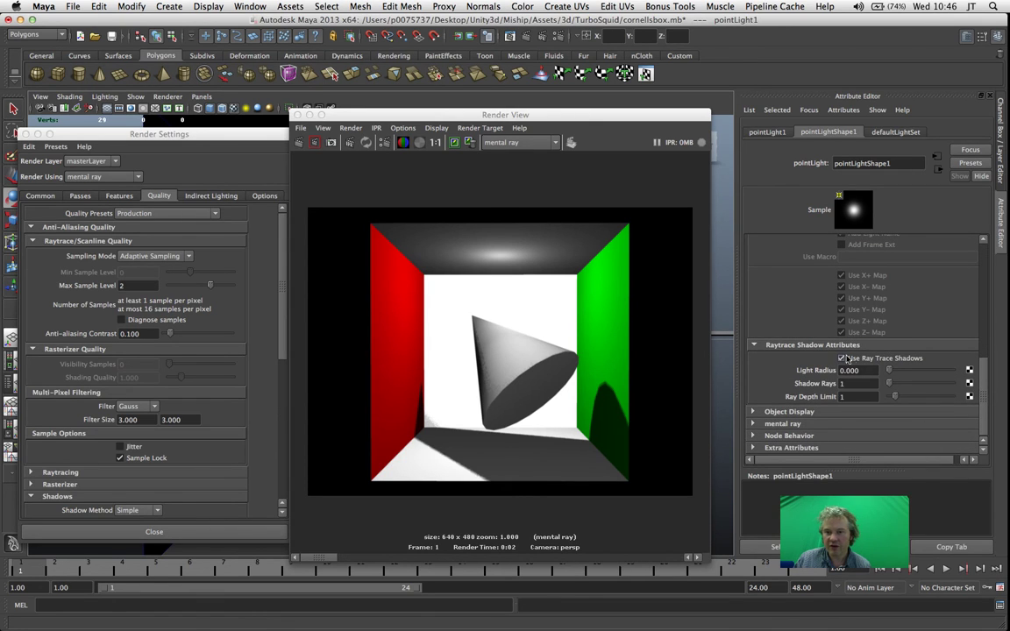
# Re-render the Cornell box with ray-traced shadows
pyautogui.moveTo(514, 114); pyautogui.dragTo(522, 89)
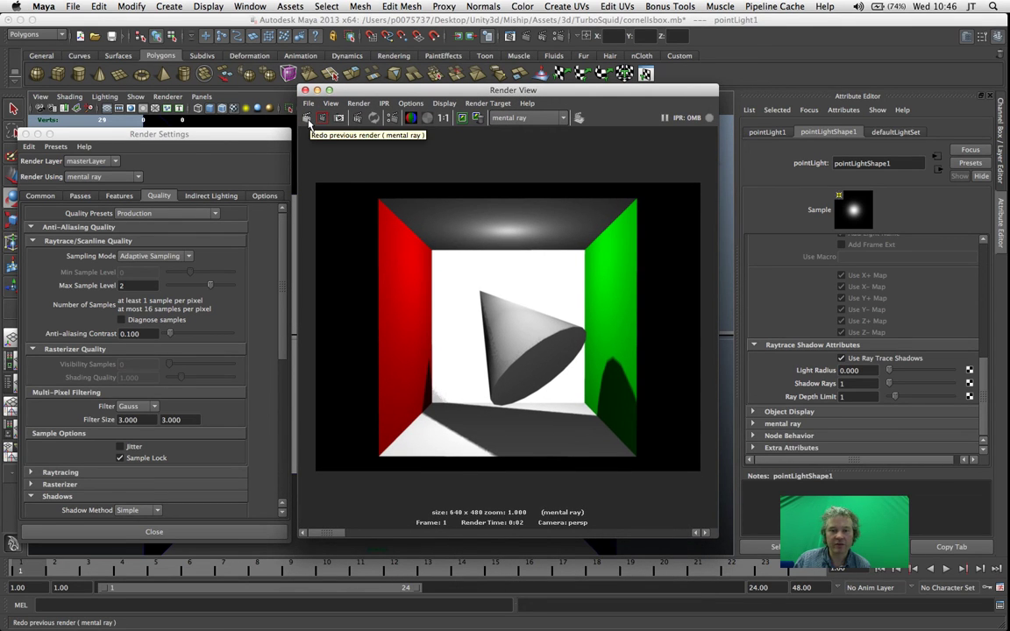
pyautogui.click(307, 119)
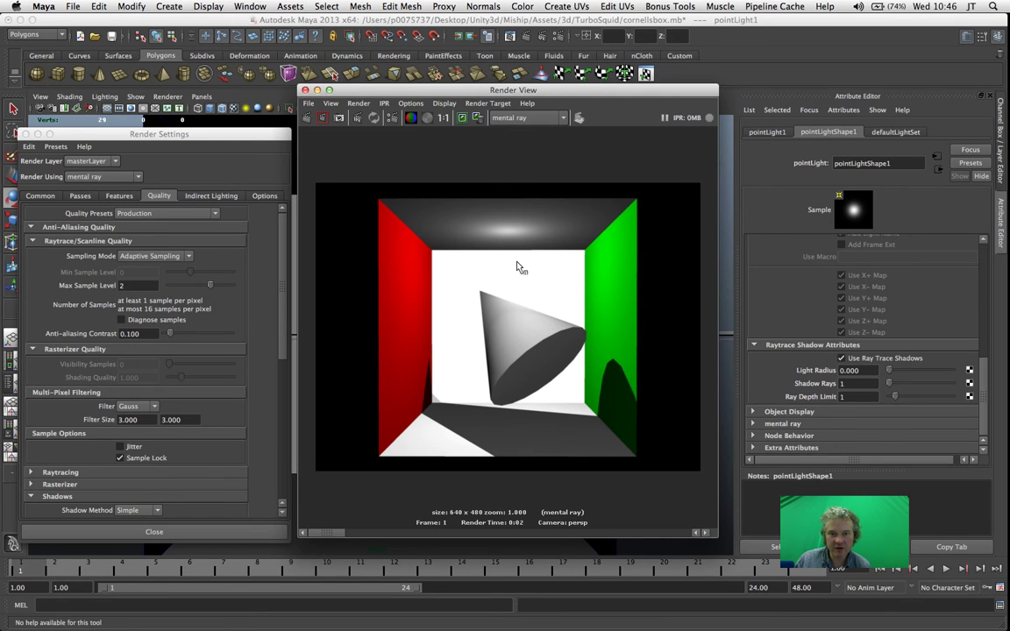
pyautogui.moveTo(510, 93); pyautogui.dragTo(508, 40)
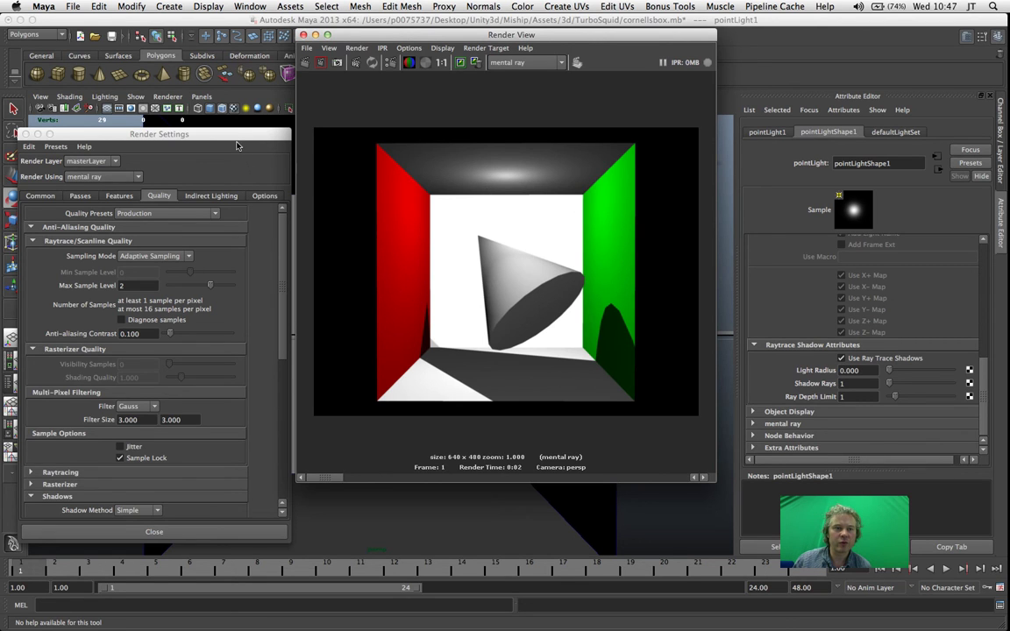
# Enable Final Gathering, re-render to see red and green colour bleeding, then disable it
pyautogui.moveTo(237, 140); pyautogui.dragTo(238, 99)
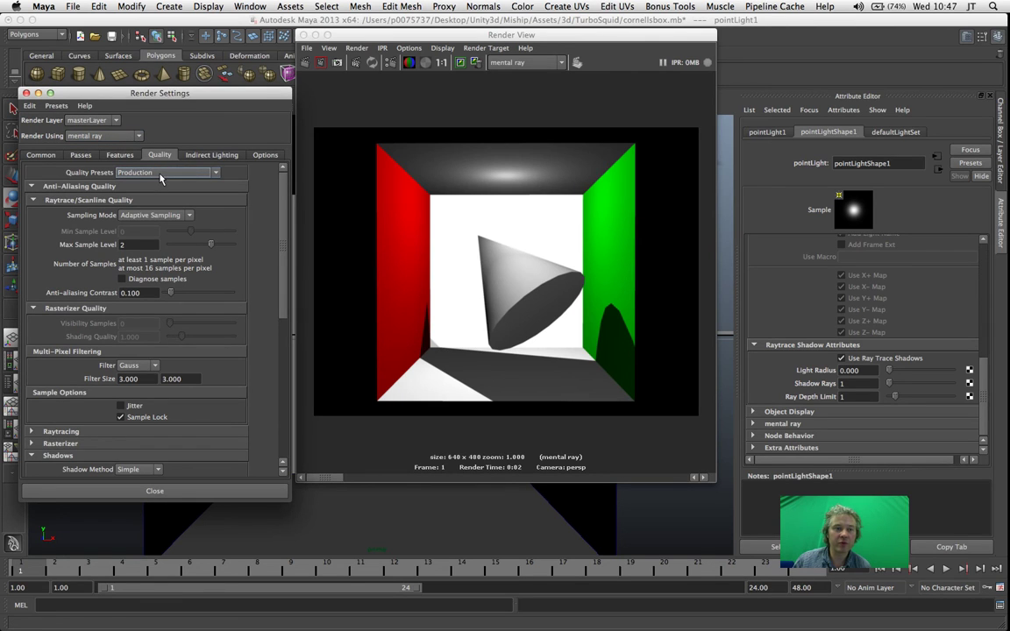
pyautogui.click(124, 158)
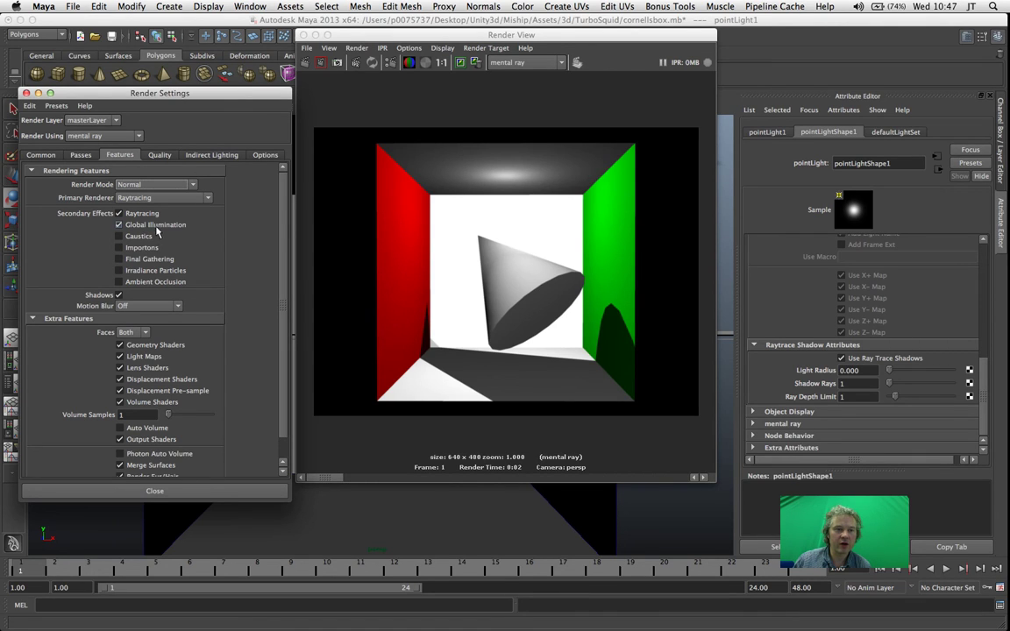
pyautogui.click(131, 259)
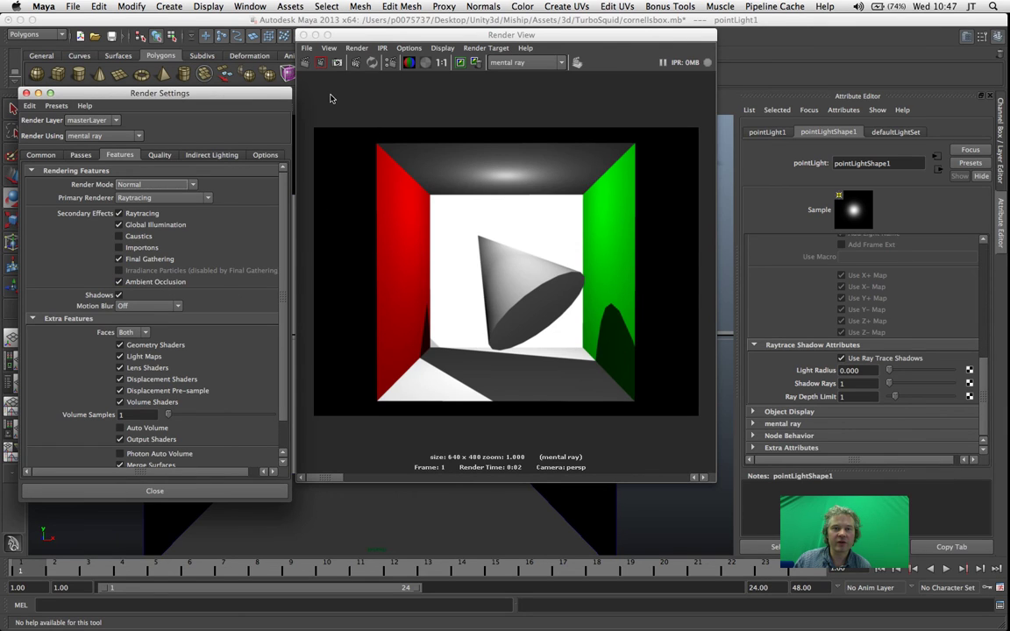
pyautogui.click(405, 59)
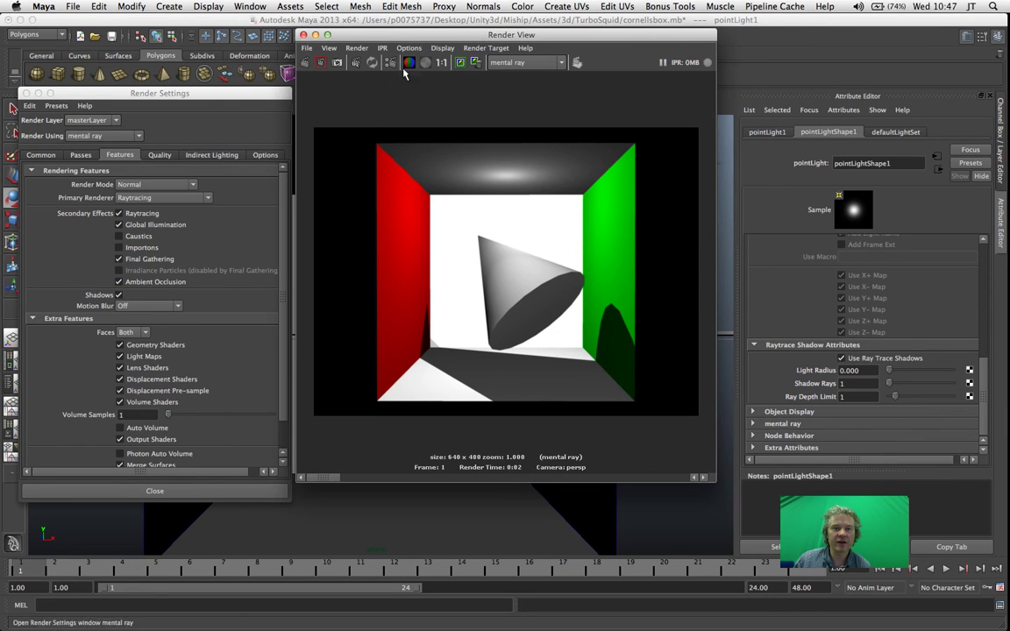
pyautogui.click(306, 64)
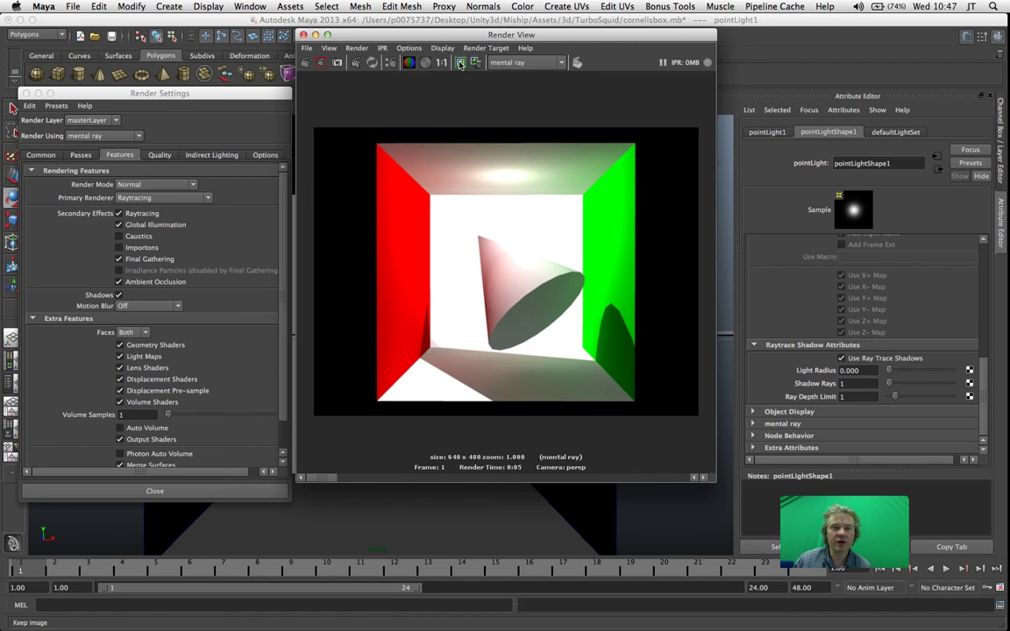
pyautogui.click(128, 260)
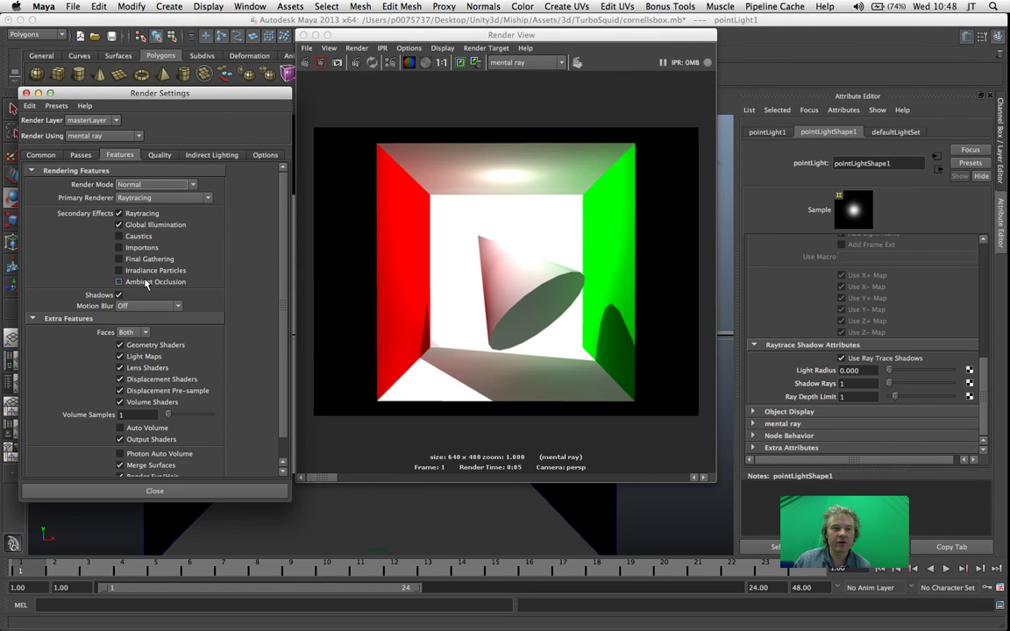
# Render without Final Gathering, then render with Final Gathering on and Global Illumination off
pyautogui.click(305, 63)
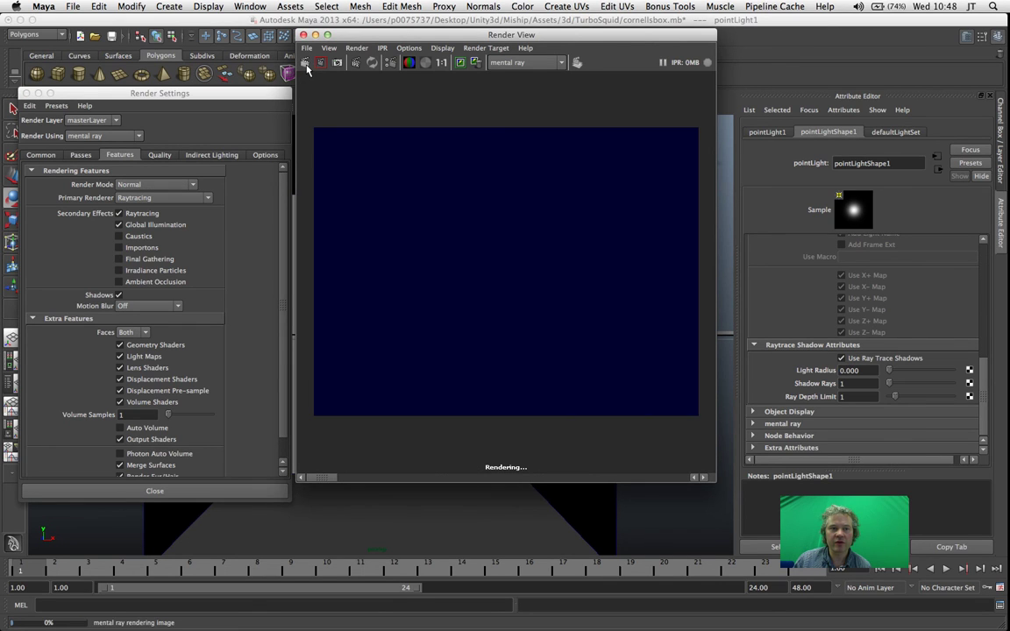
pyautogui.click(119, 259)
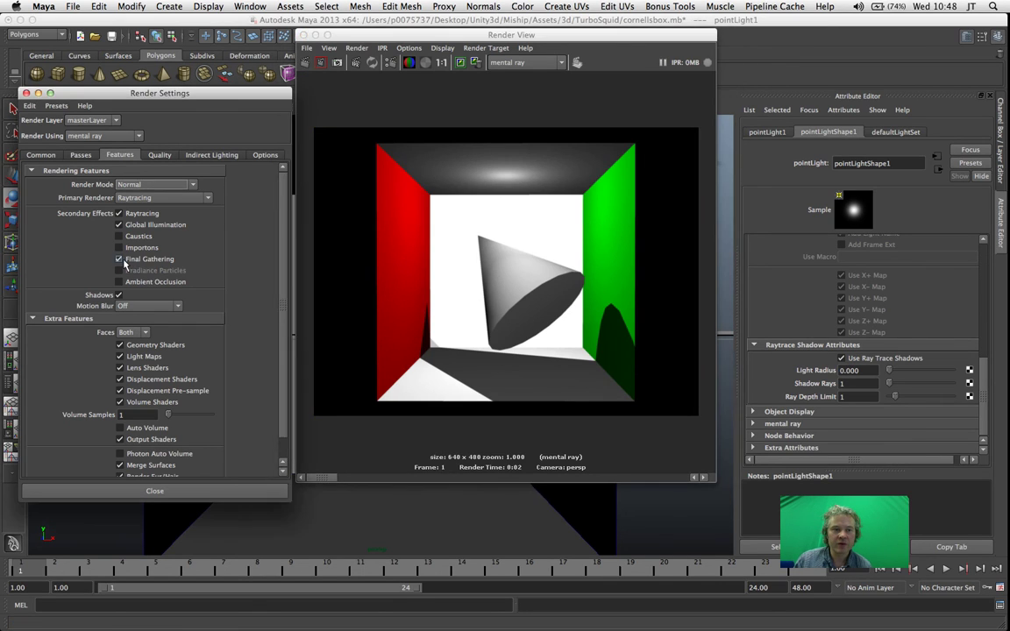
pyautogui.click(120, 225)
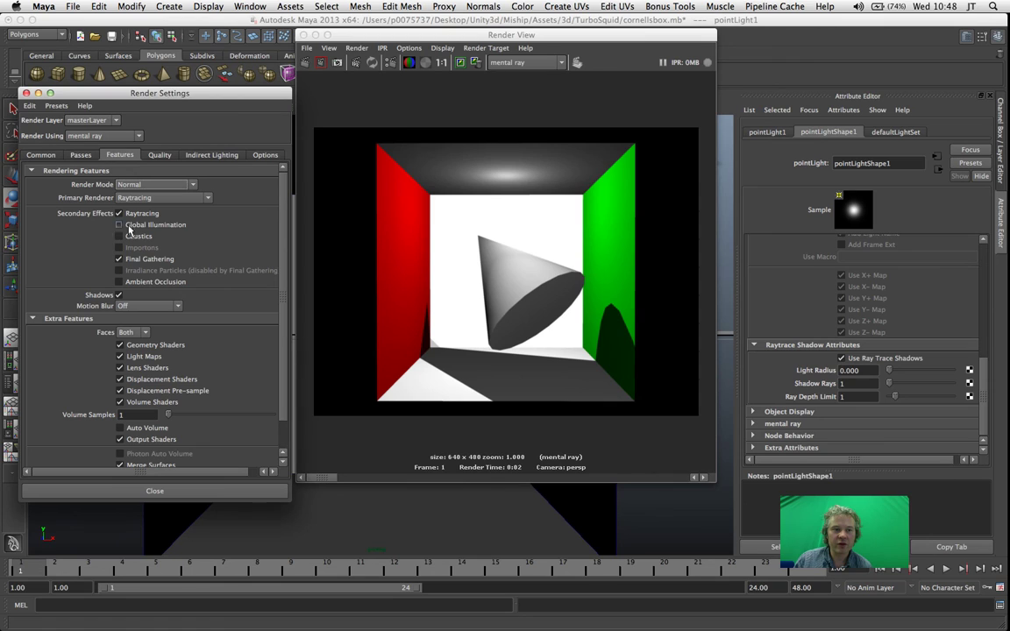
pyautogui.click(306, 66)
pyautogui.click(306, 67)
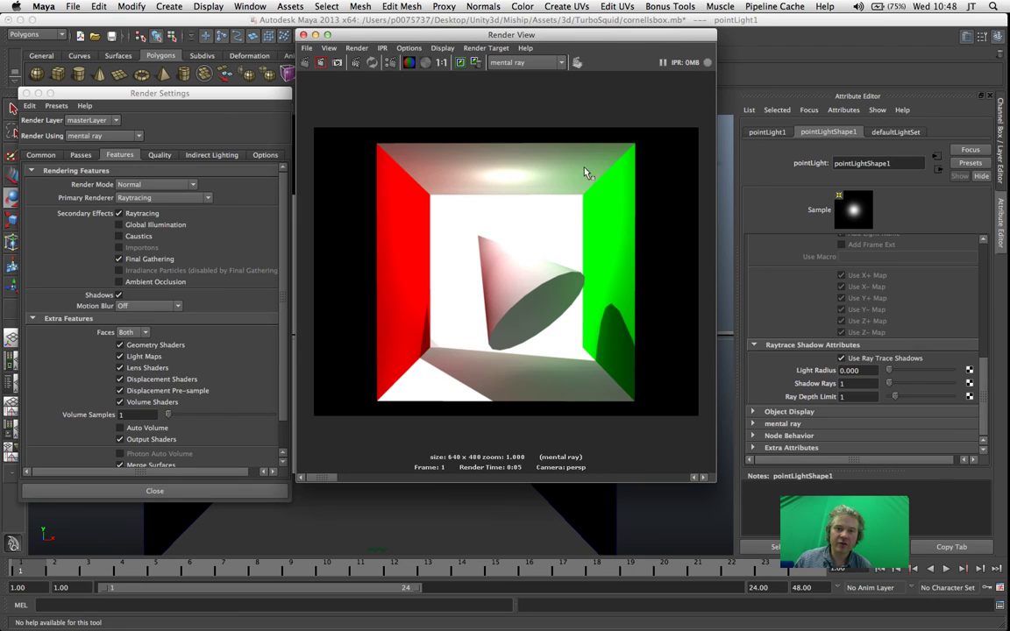
# Turn on Ambient Occlusion and compare renders without and with Final Gathering
pyautogui.click(145, 261)
pyautogui.click(119, 282)
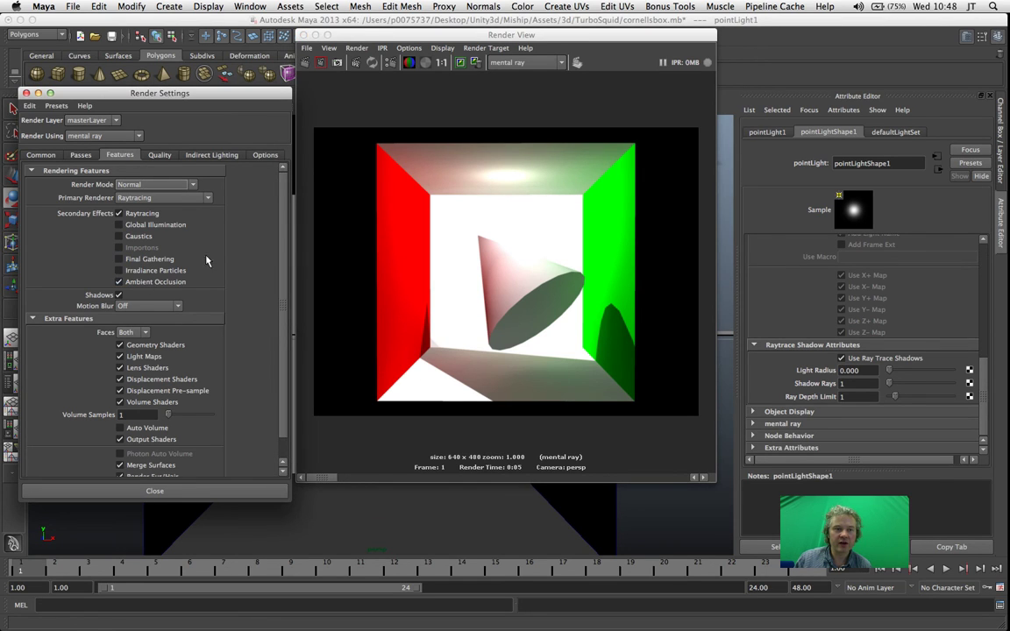
pyautogui.click(305, 63)
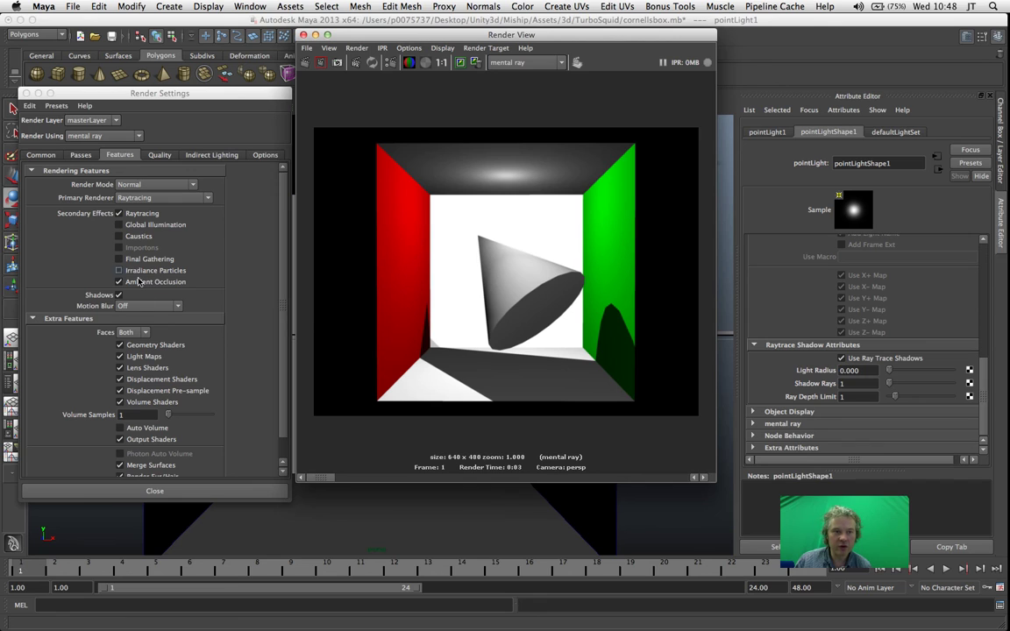
pyautogui.click(119, 259)
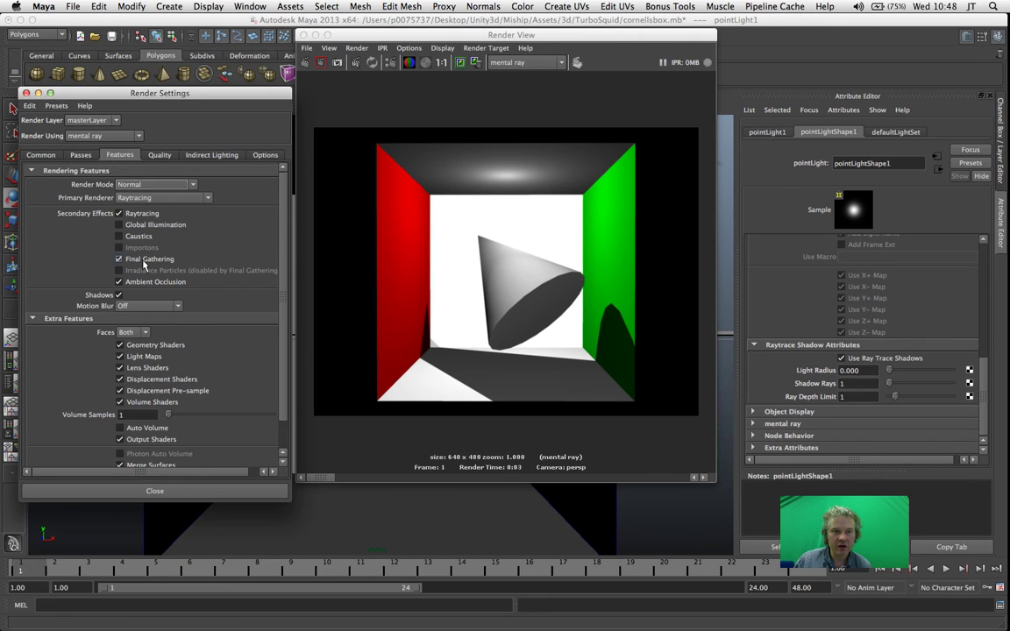
pyautogui.click(306, 62)
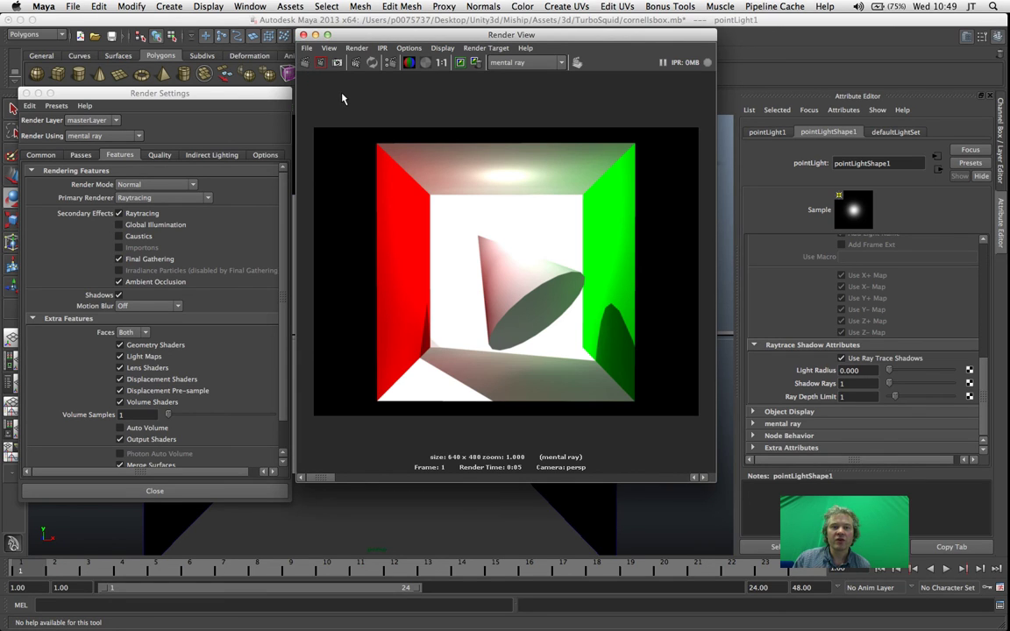
pyautogui.moveTo(343, 39); pyautogui.dragTo(598, 96)
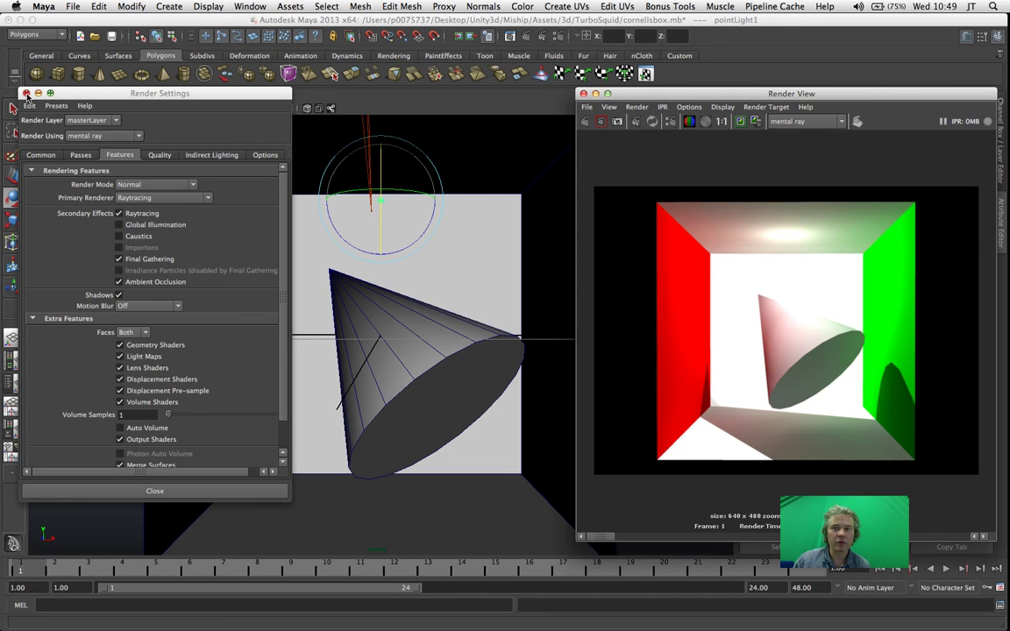
# Close Render Settings, save the scene, and show the Hypershade beside the viewport
pyautogui.click(26, 93)
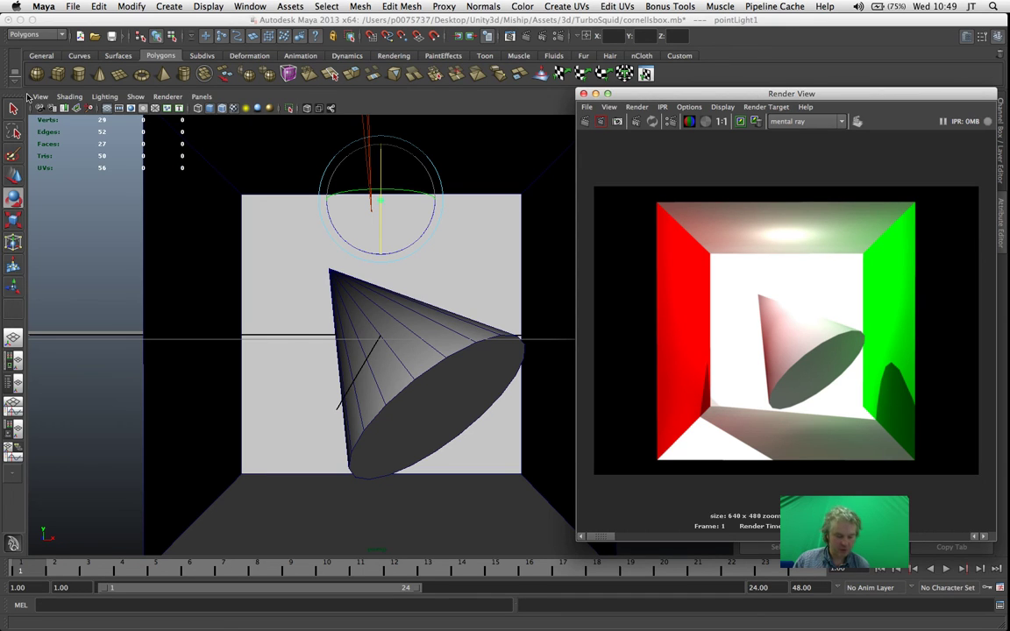
pyautogui.press('super+s')
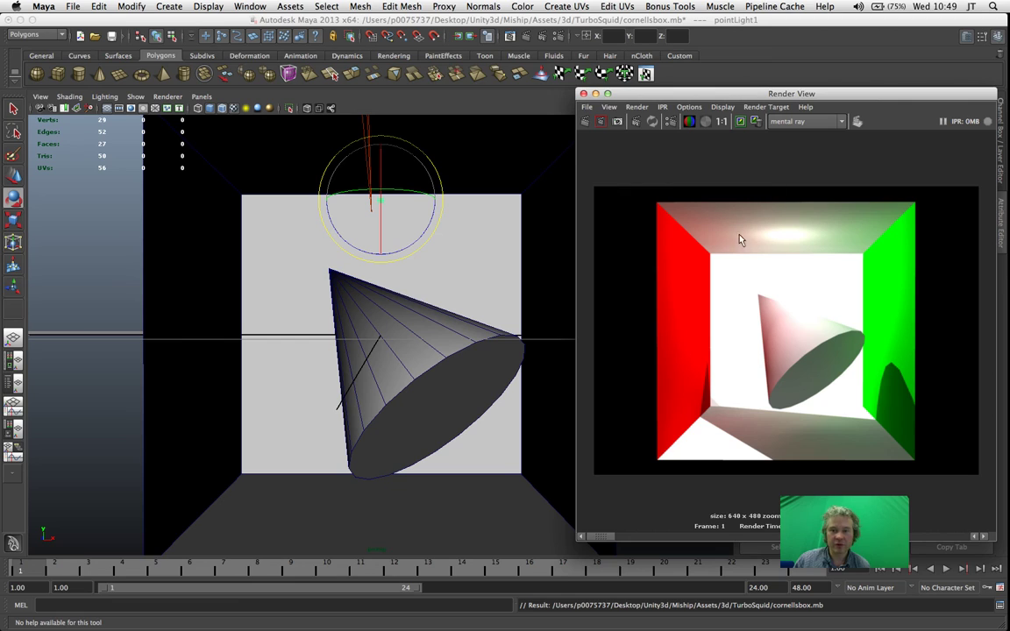
pyautogui.click(14, 364)
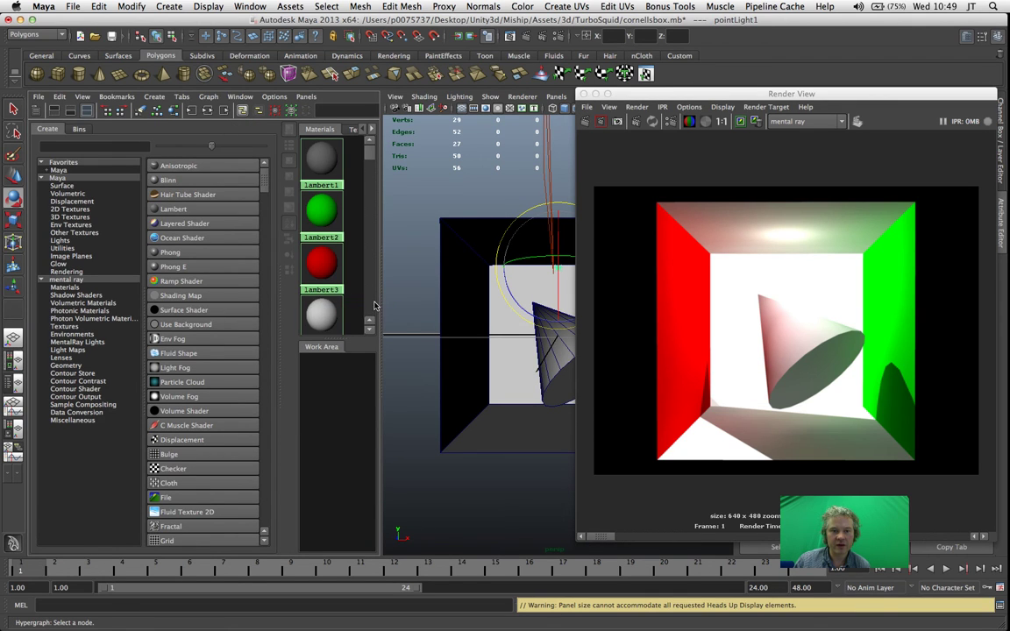
pyautogui.scroll(-1, 374, 305)
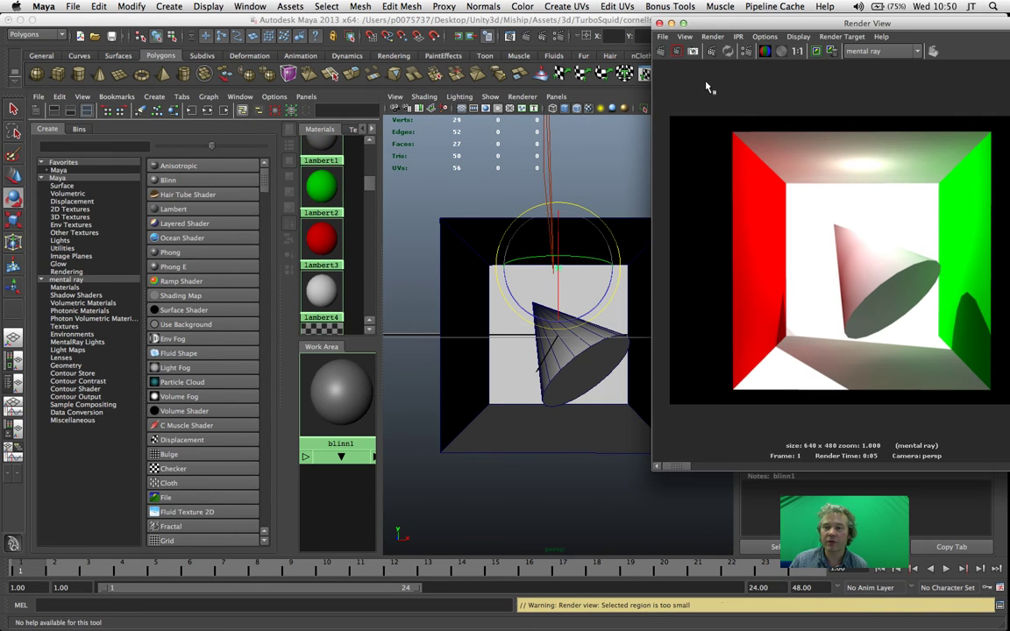
# Start an IPR render with the whole image as the tuning region
pyautogui.moveTo(726, 23); pyautogui.dragTo(719, 25)
pyautogui.click(708, 54)
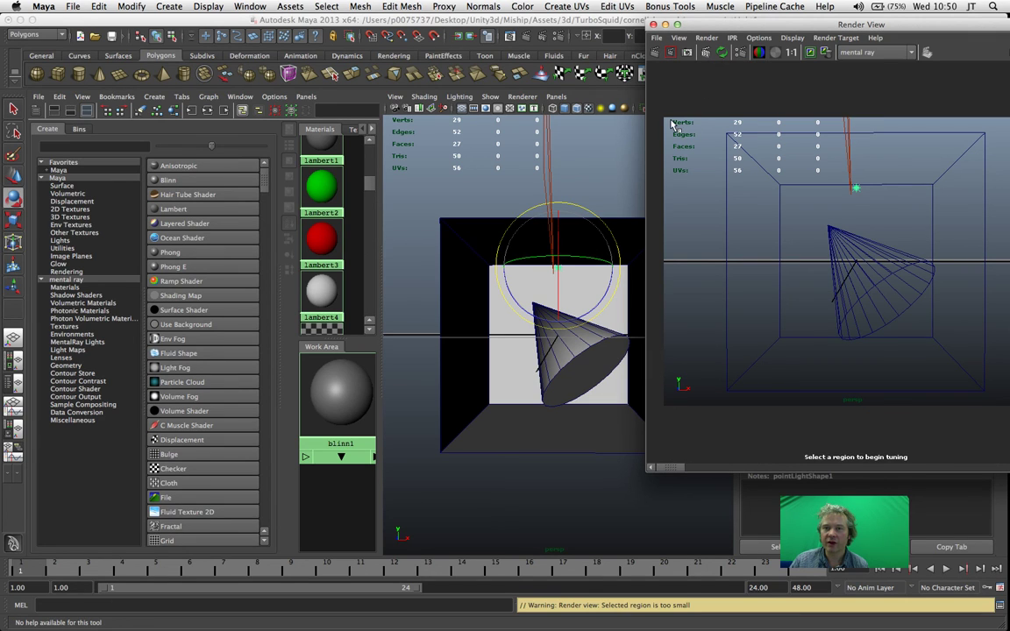
pyautogui.moveTo(665, 123); pyautogui.dragTo(1009, 410)
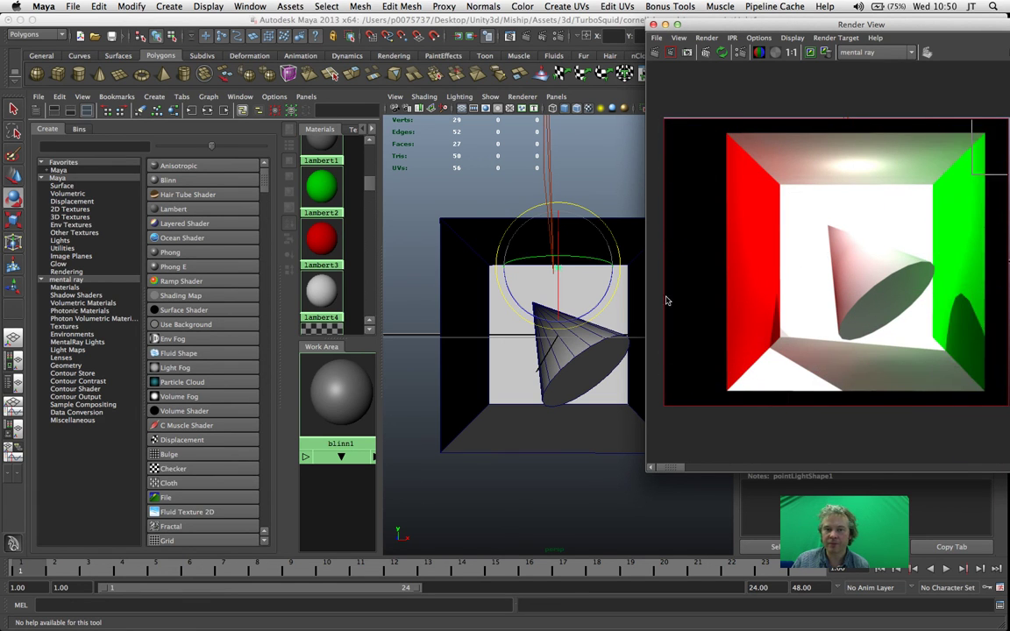
# Try rotating the box and cone in the viewport, undoing each rotation
pyautogui.click(577, 358)
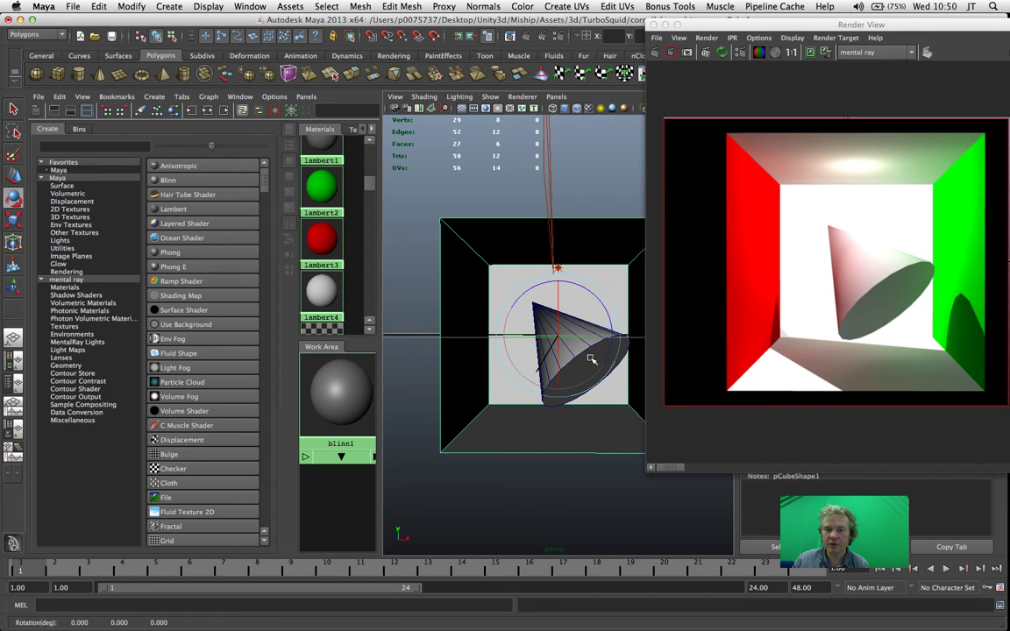
pyautogui.moveTo(526, 336); pyautogui.dragTo(574, 337)
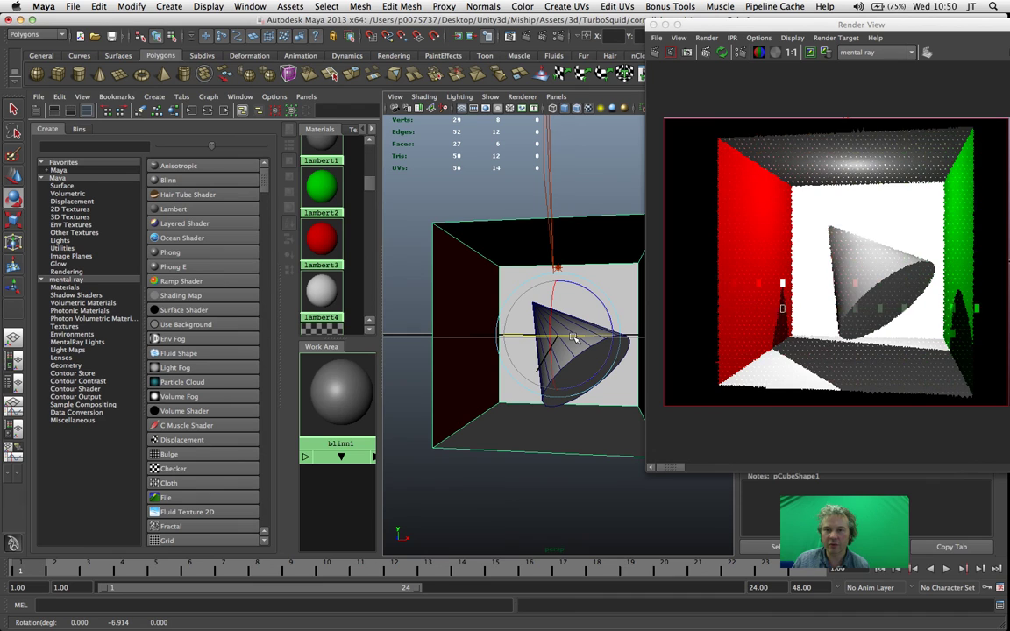
pyautogui.press('z')
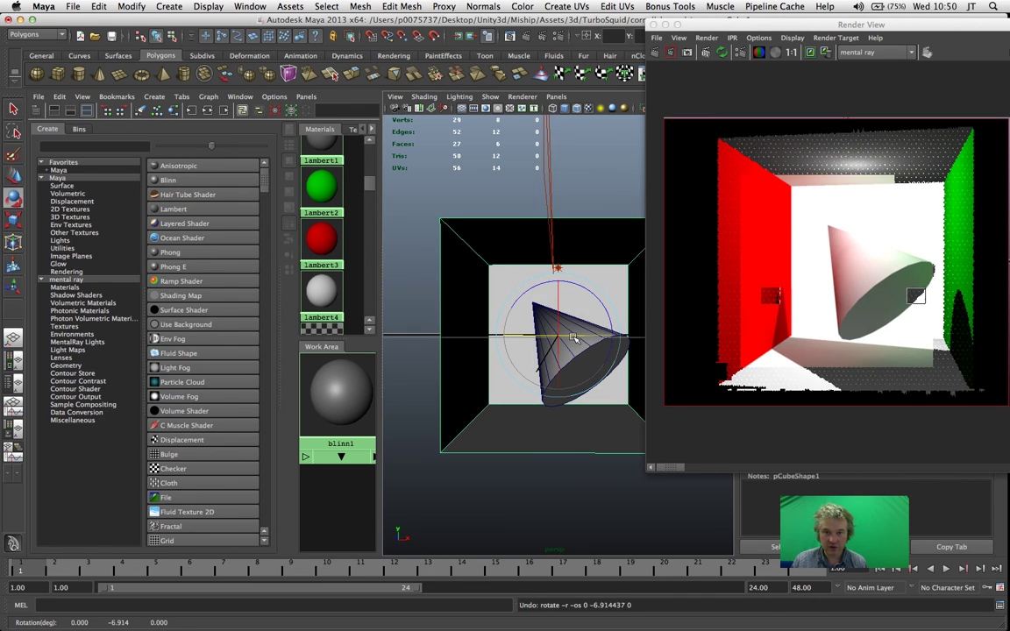
pyautogui.click(581, 462)
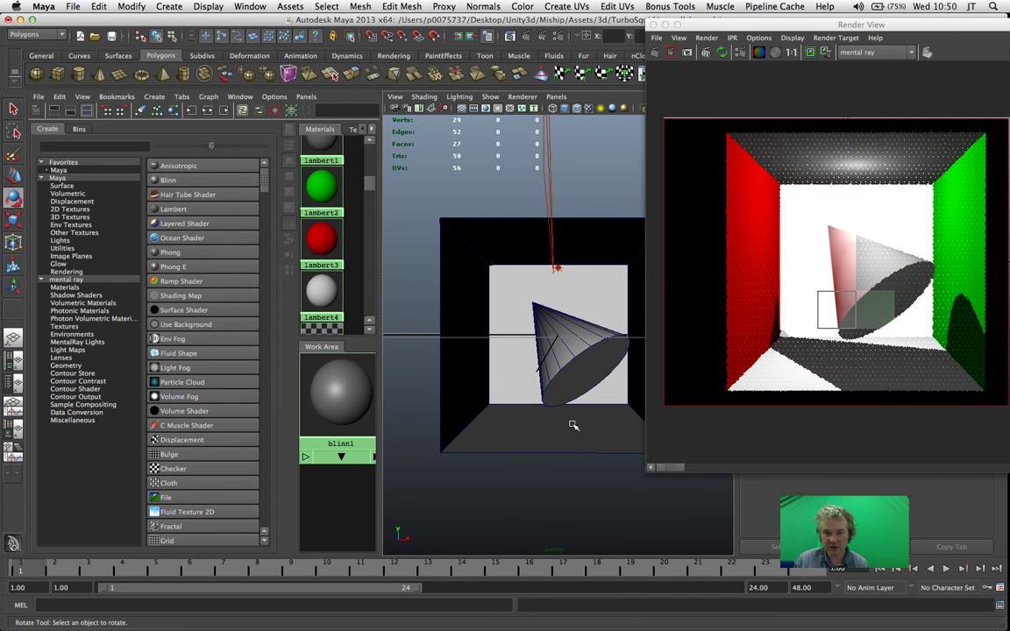
pyautogui.click(570, 378)
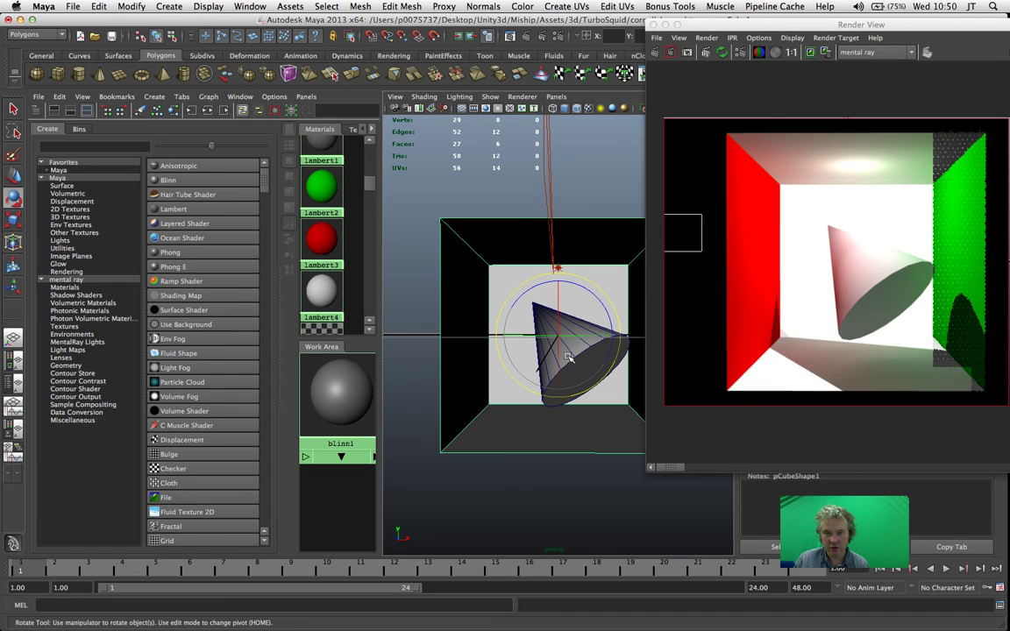
pyautogui.moveTo(568, 357); pyautogui.dragTo(569, 368)
pyautogui.press('z')
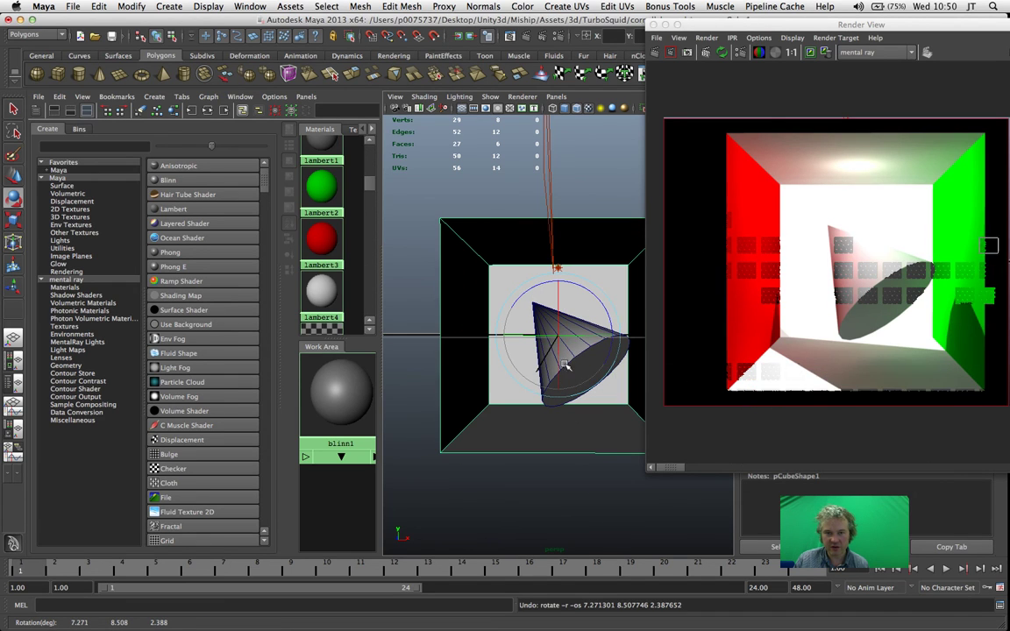
# Select pCone1 in the Outliner and rotate it until its point faces upward
pyautogui.click(14, 383)
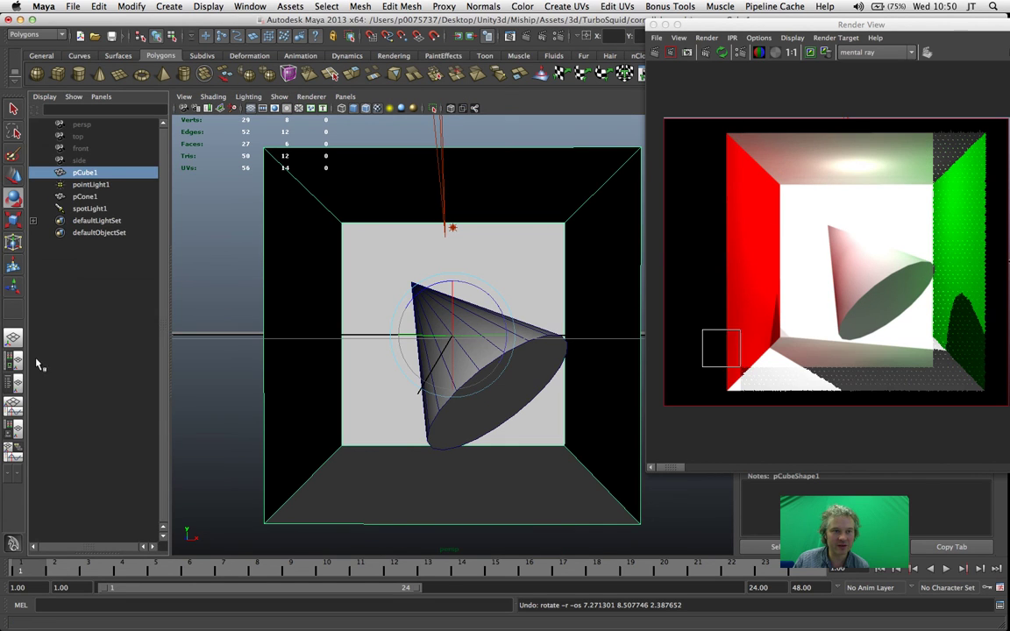
pyautogui.click(94, 201)
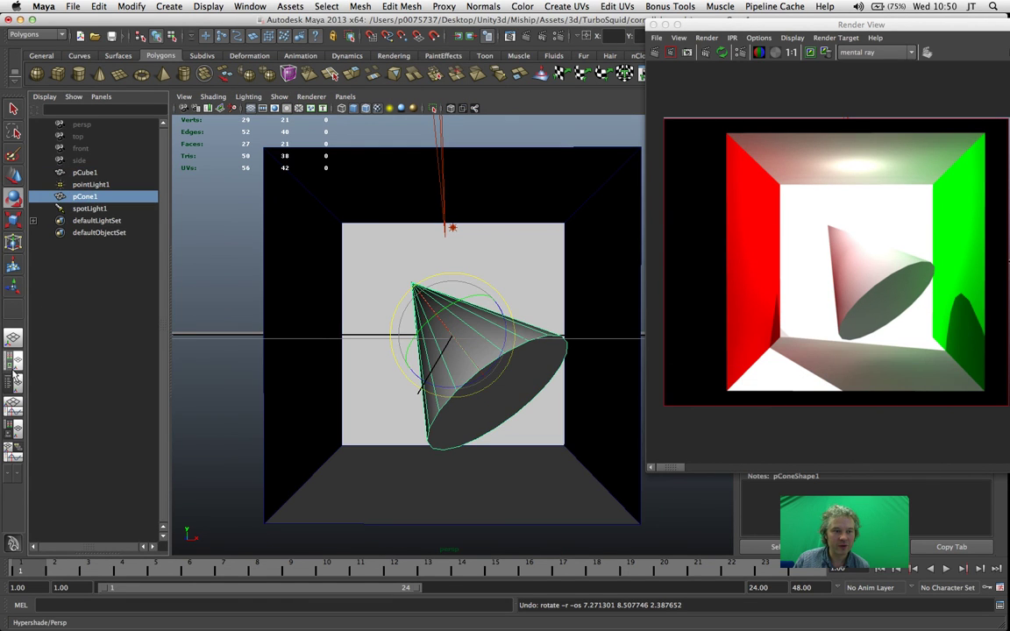
pyautogui.click(13, 335)
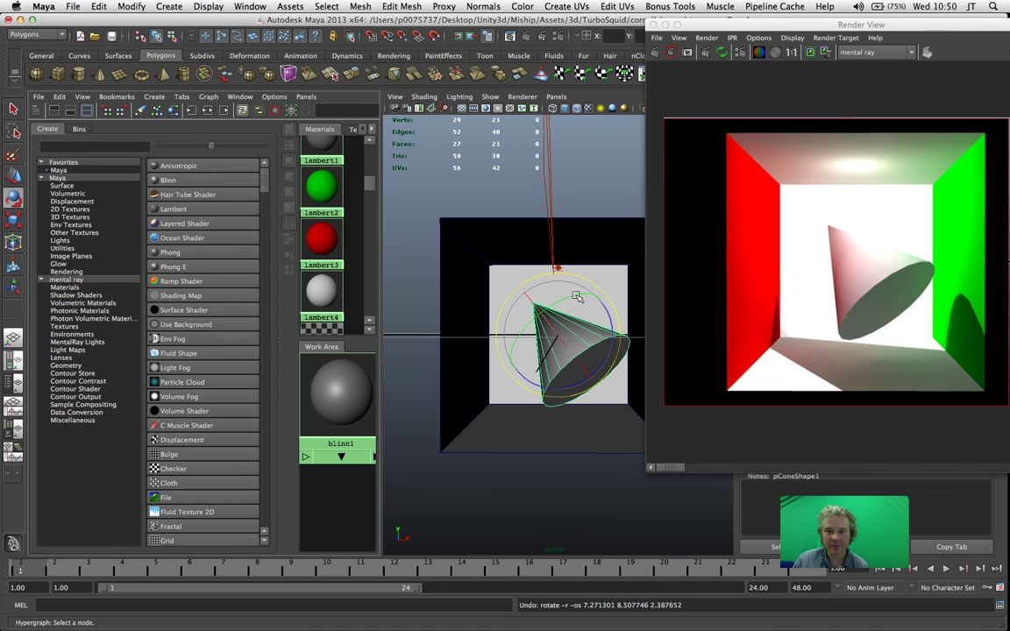
pyautogui.moveTo(599, 305)
pyautogui.mouseDown()
pyautogui.moveTo(575, 295)
pyautogui.moveTo(586, 293)
pyautogui.mouseUp()
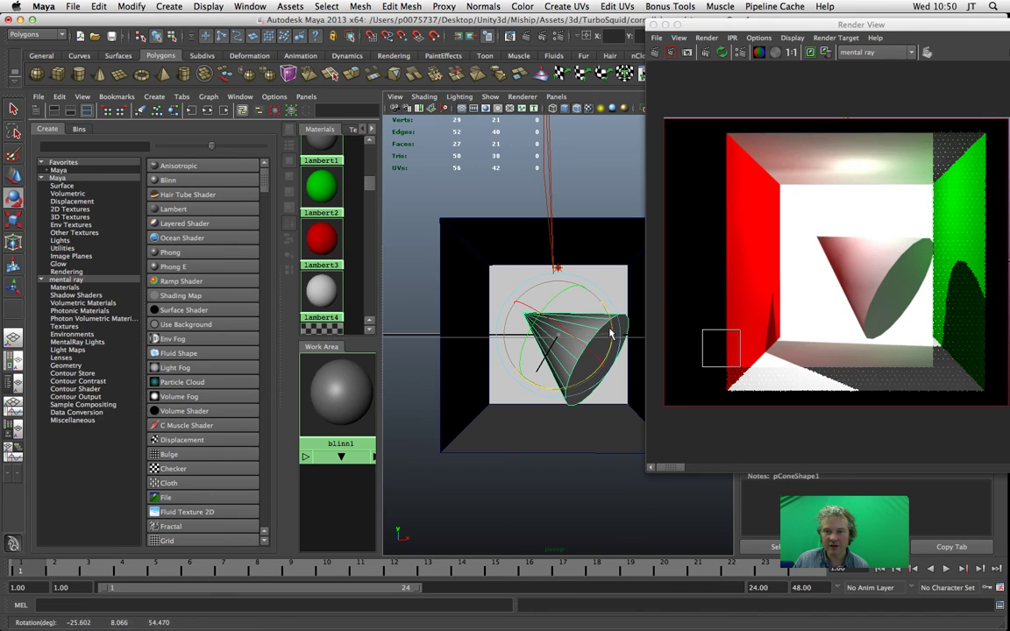
pyautogui.moveTo(587, 335); pyautogui.dragTo(569, 312)
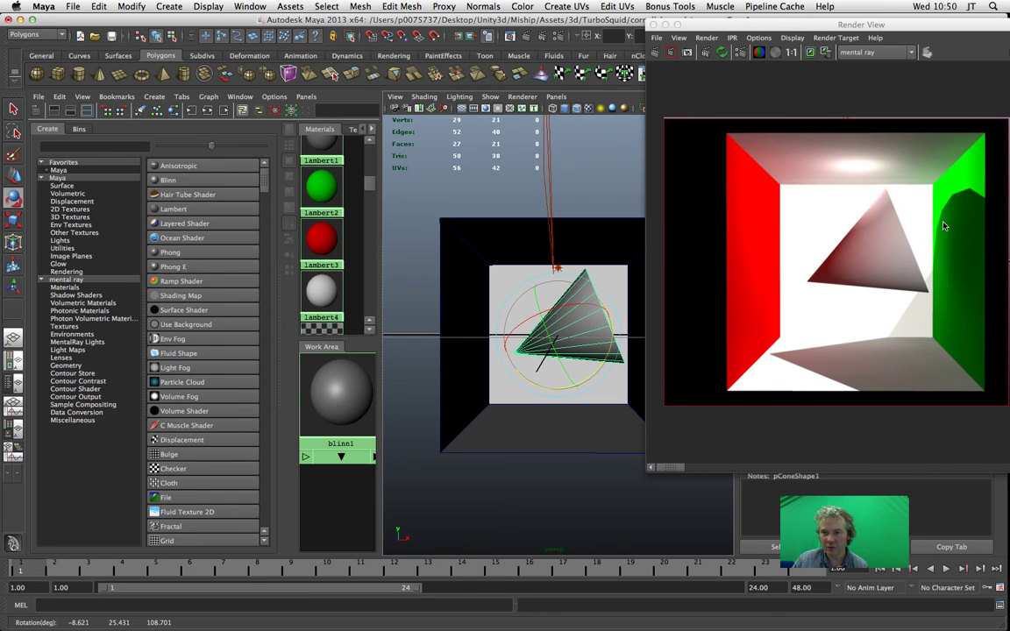
pyautogui.moveTo(527, 259); pyautogui.dragTo(531, 285)
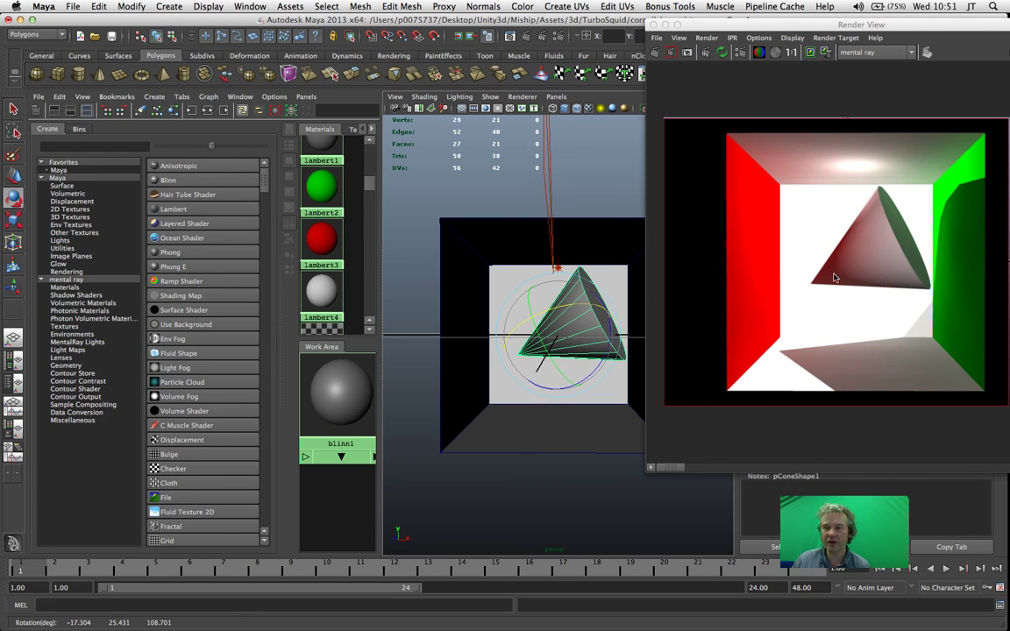
pyautogui.moveTo(585, 328); pyautogui.dragTo(604, 497, button='right')
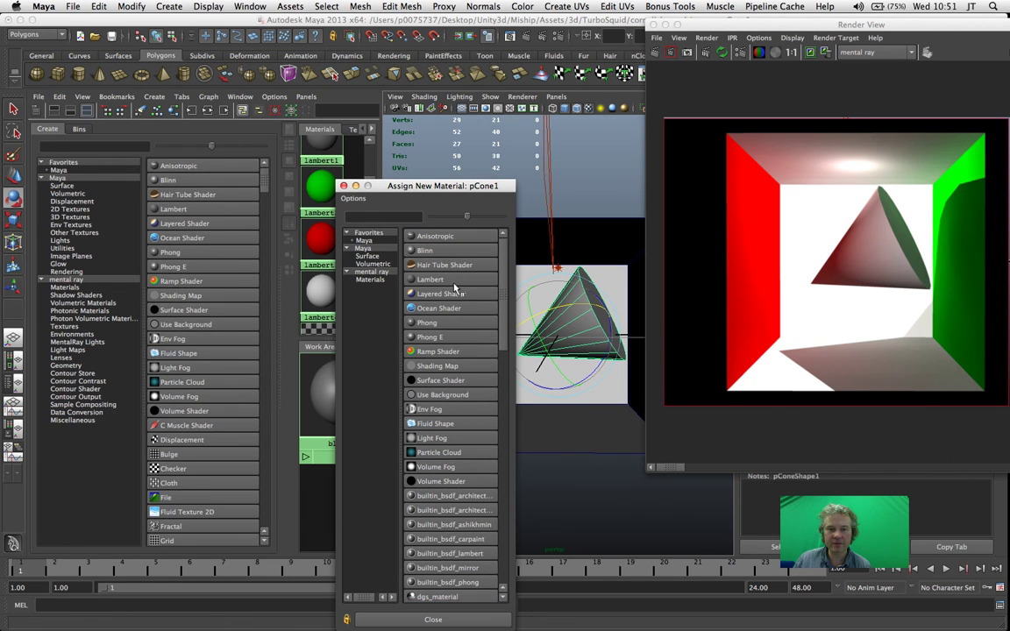
# Assign a new Blinn material, blinn2, to the cone and select it for editing
pyautogui.click(450, 253)
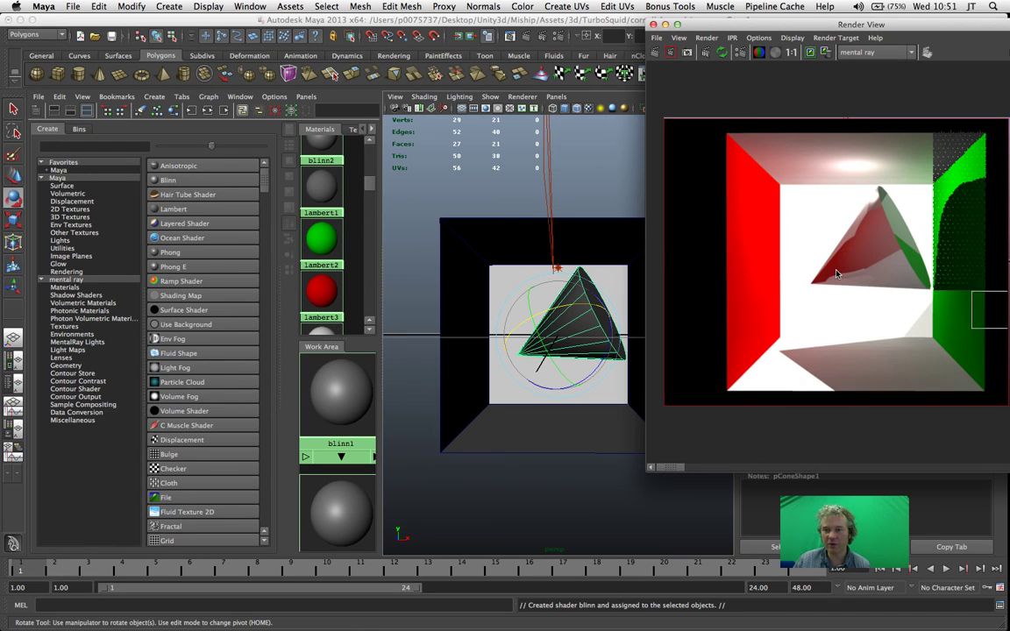
pyautogui.click(344, 525)
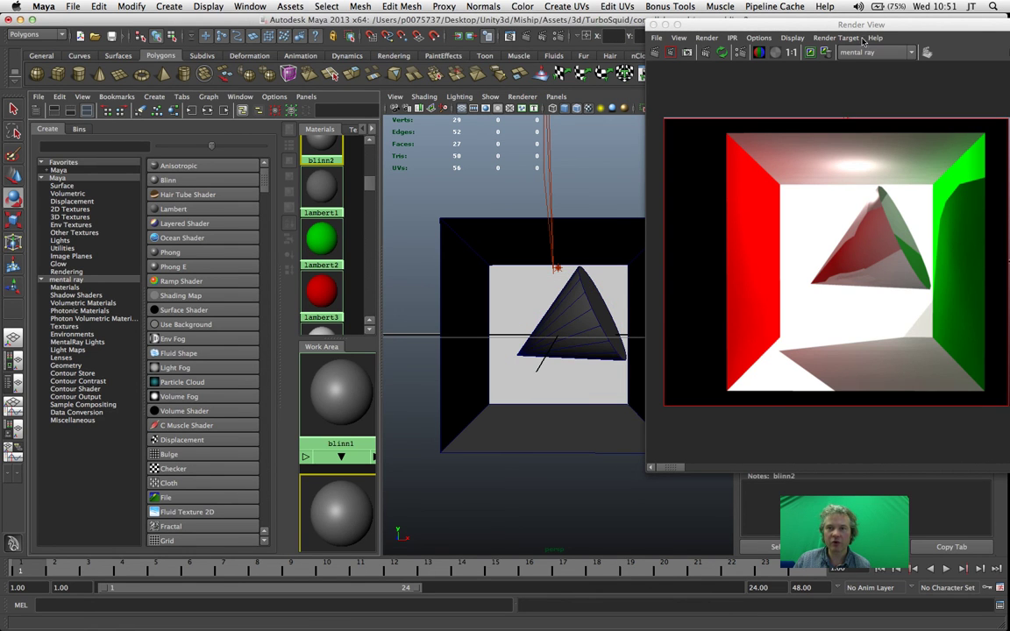
# Set blinn2's colour to blue and raise Transparency so the cone is partly see-through
pyautogui.moveTo(886, 25); pyautogui.dragTo(272, 43)
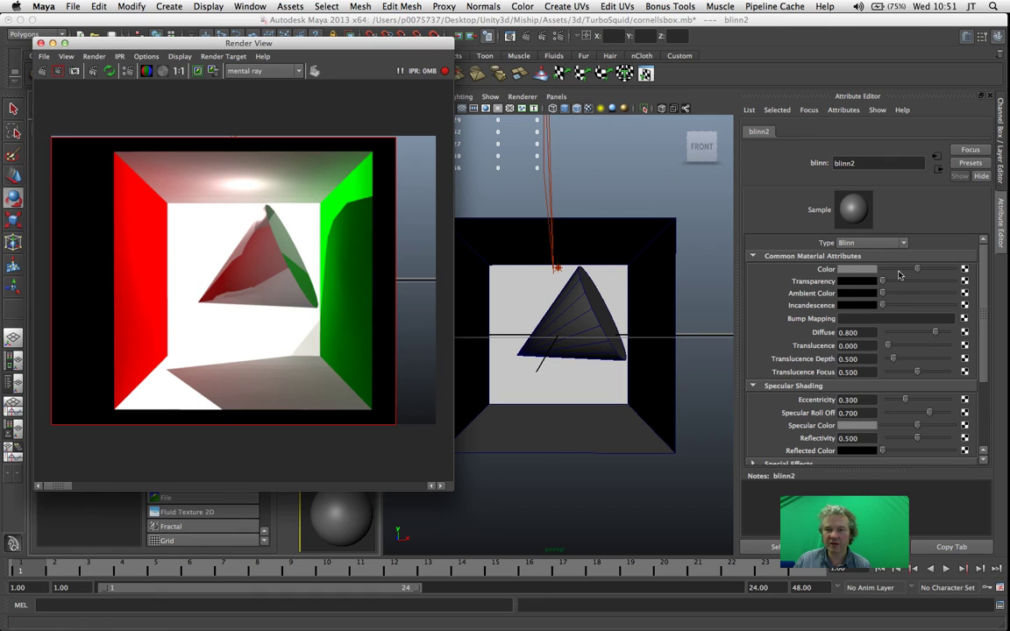
pyautogui.click(856, 273)
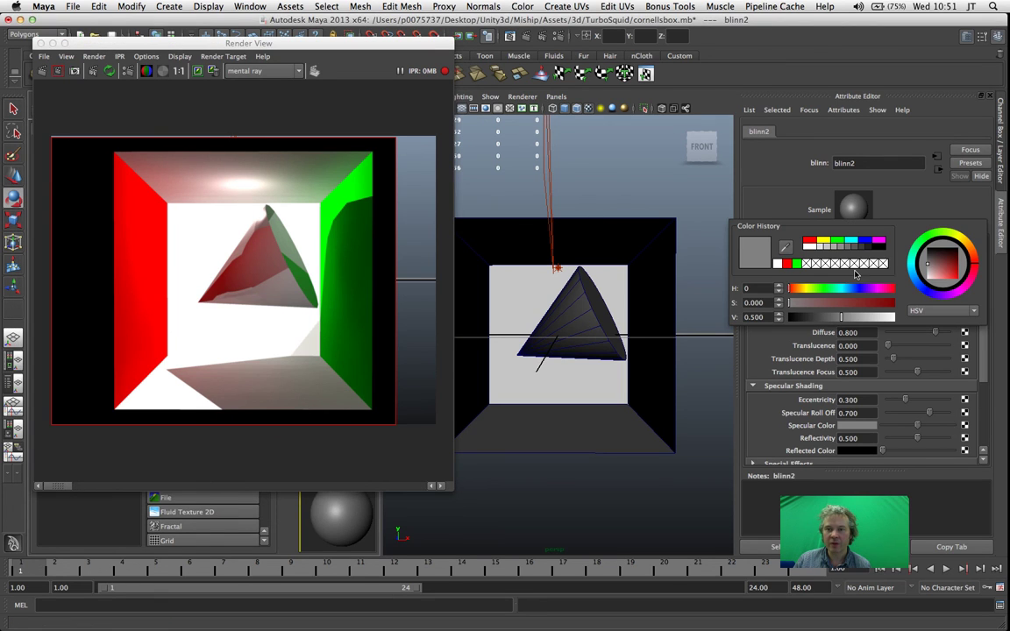
pyautogui.click(863, 240)
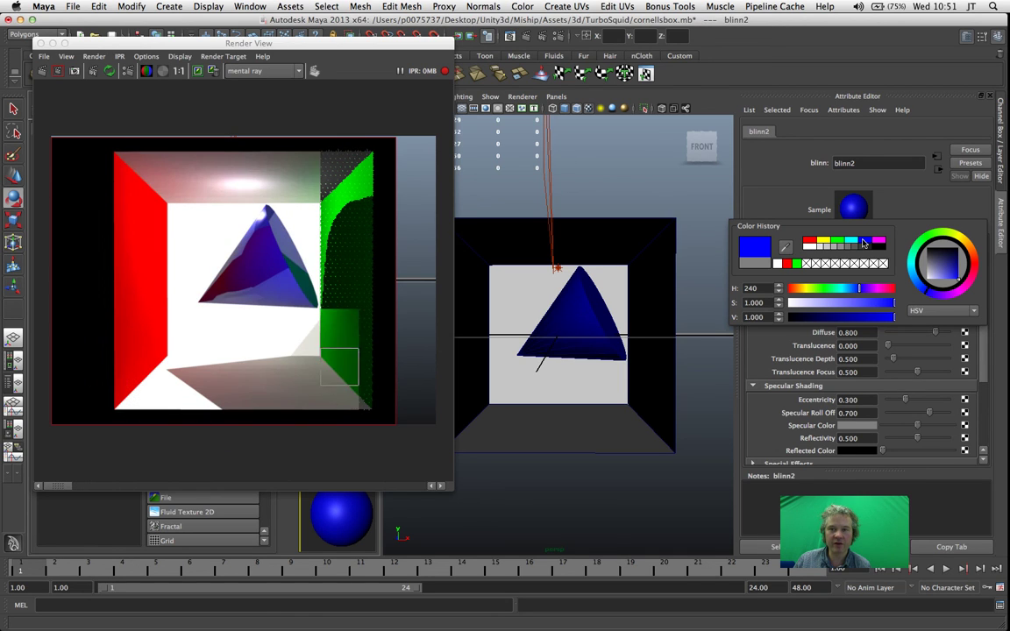
pyautogui.click(812, 248)
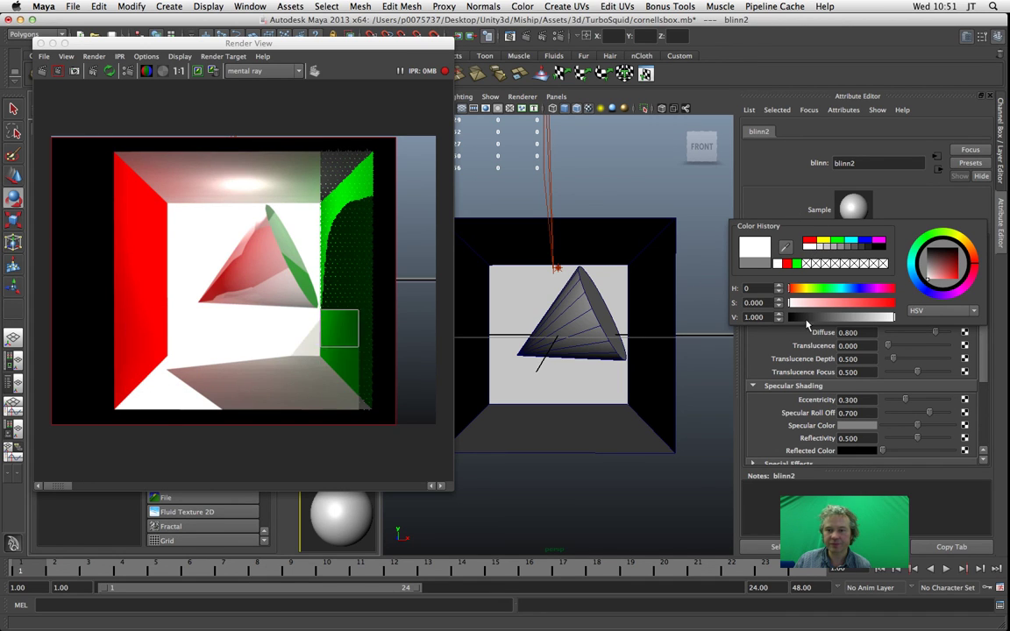
pyautogui.moveTo(883, 282); pyautogui.dragTo(916, 282)
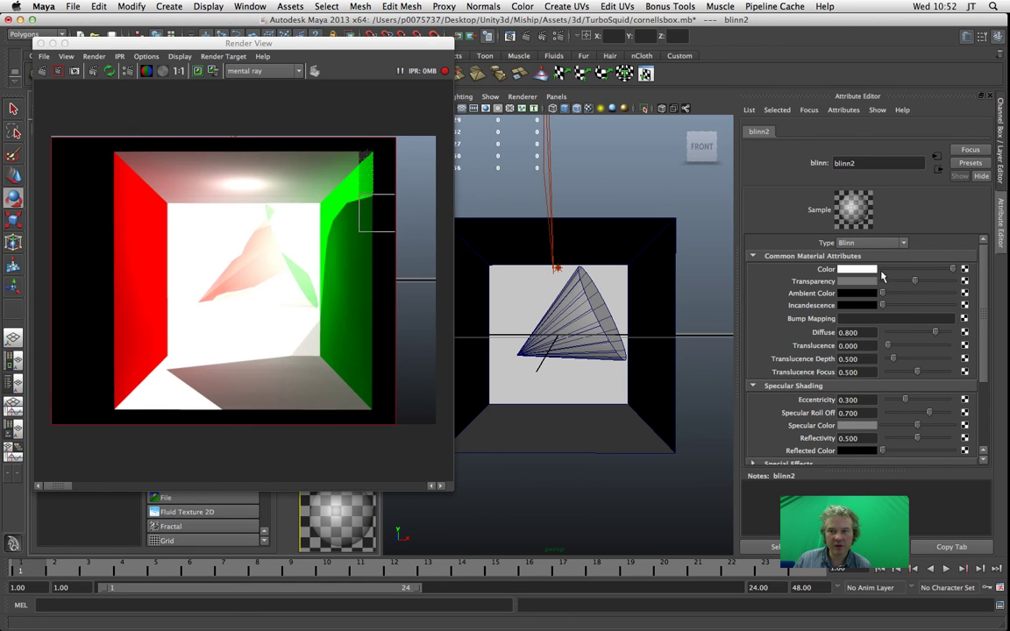
pyautogui.click(861, 270)
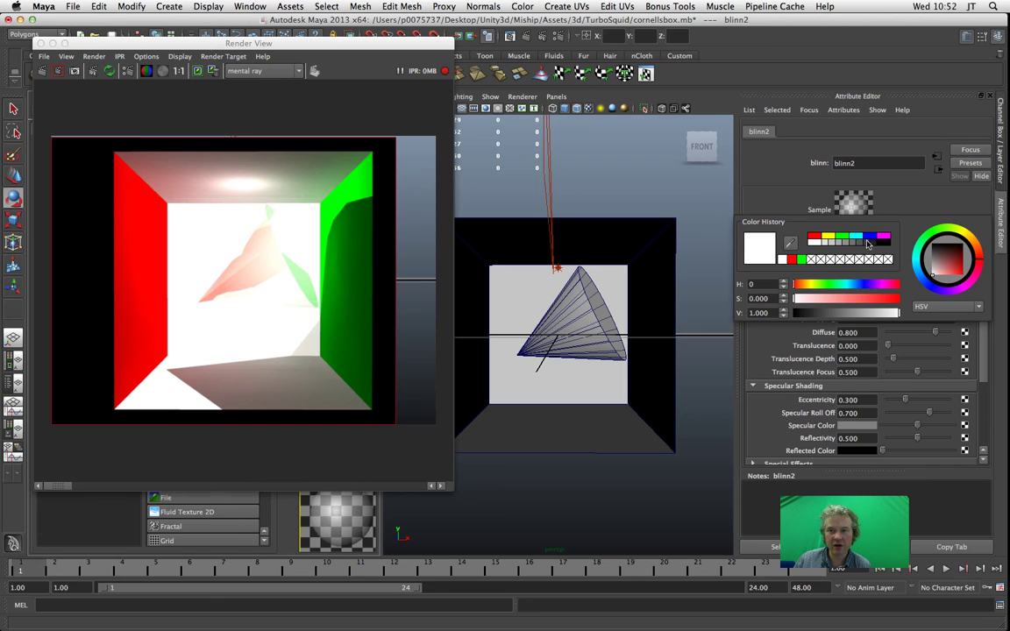
pyautogui.click(867, 238)
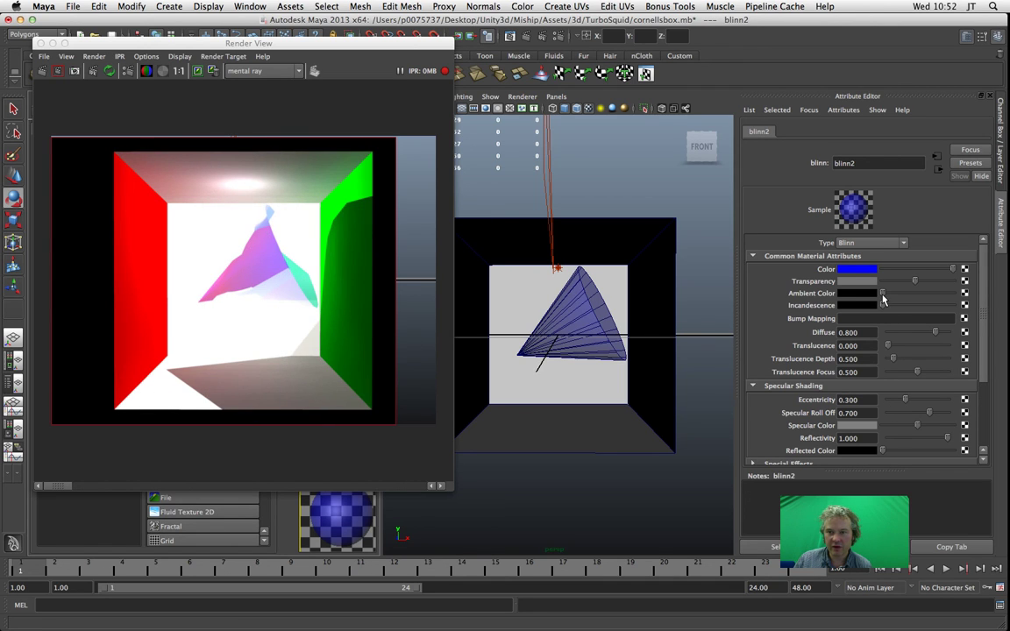
# Set blinn2's specular colour to white and limit the IPR region to the cone
pyautogui.scroll(-5, 802, 369)
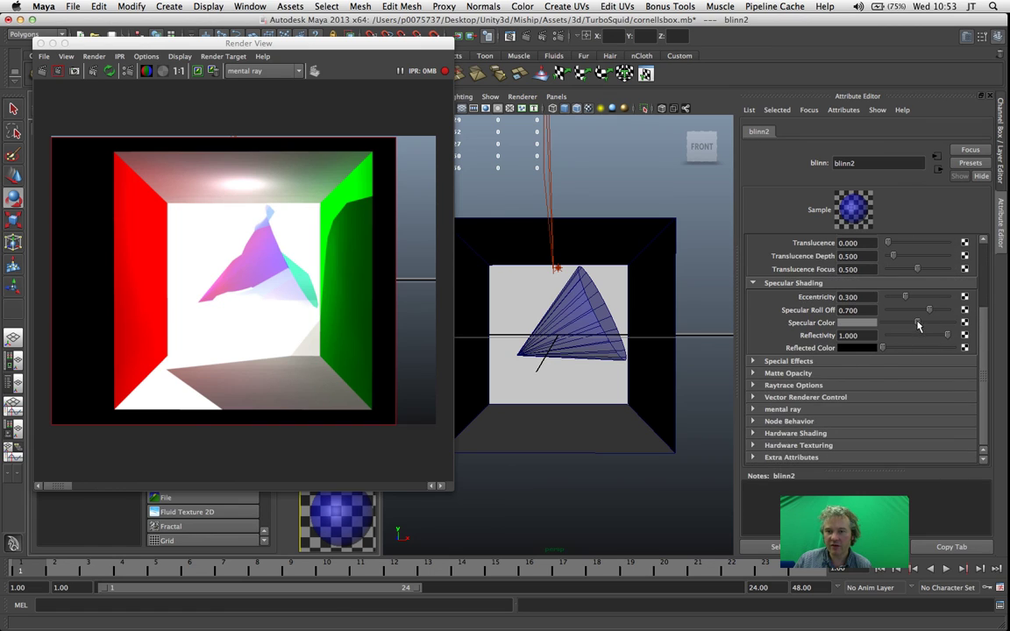
pyautogui.click(865, 324)
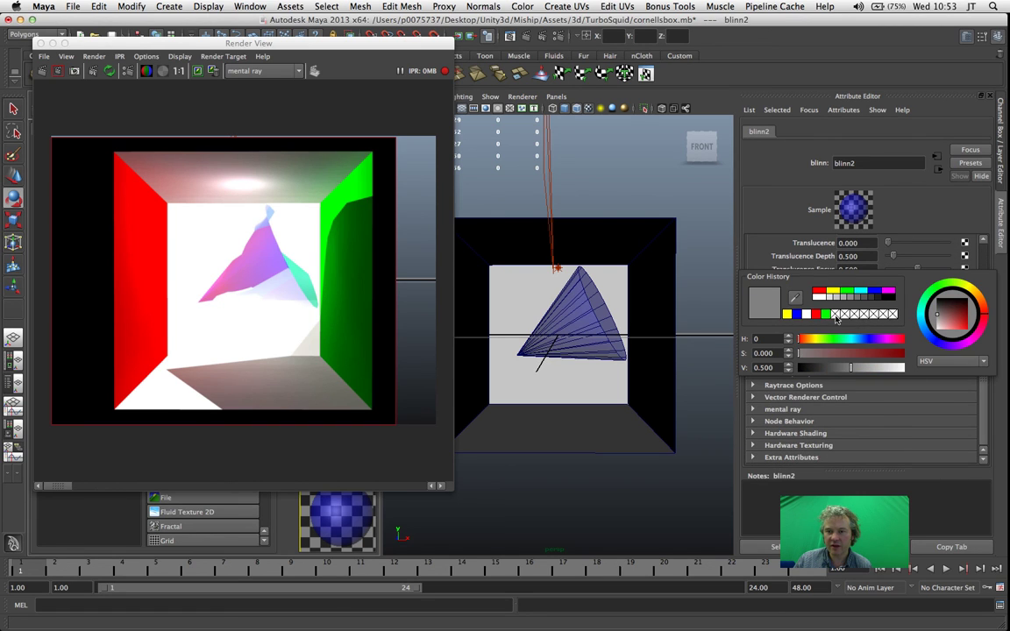
pyautogui.click(807, 315)
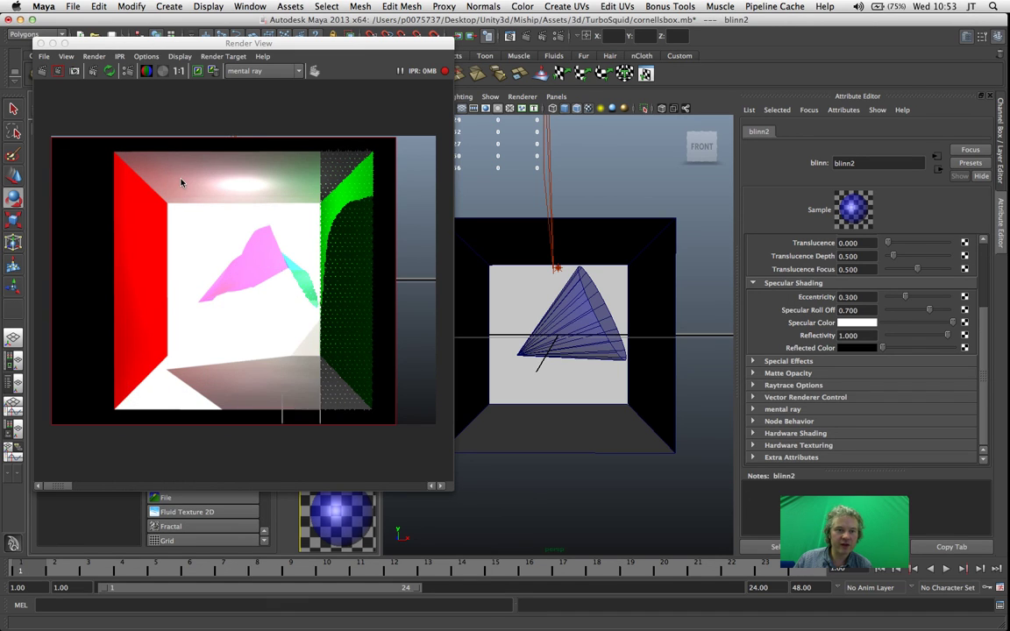
pyautogui.click(75, 70)
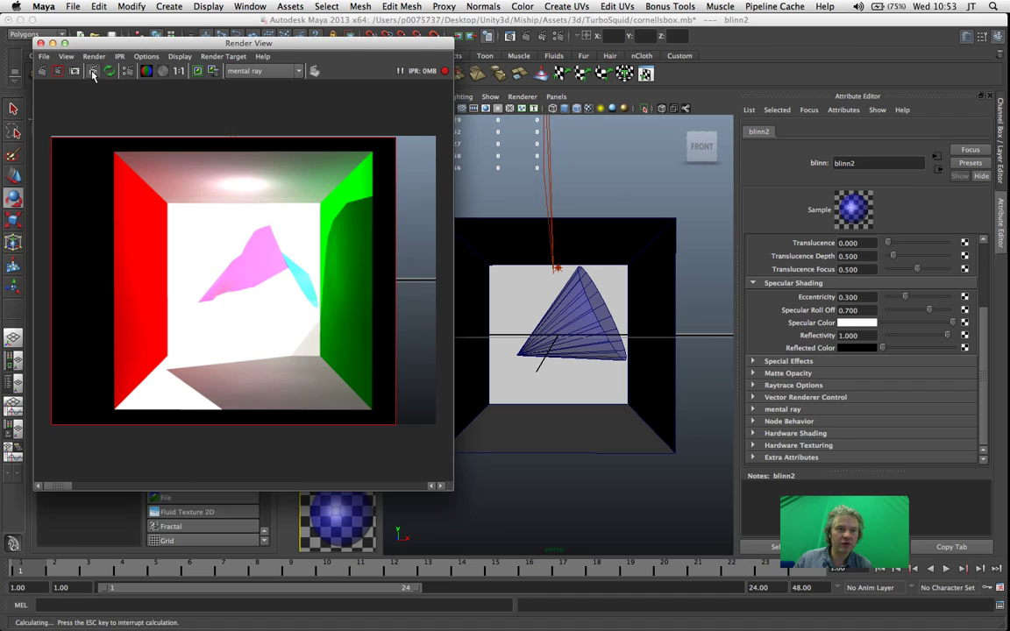
pyautogui.moveTo(215, 309); pyautogui.dragTo(253, 367)
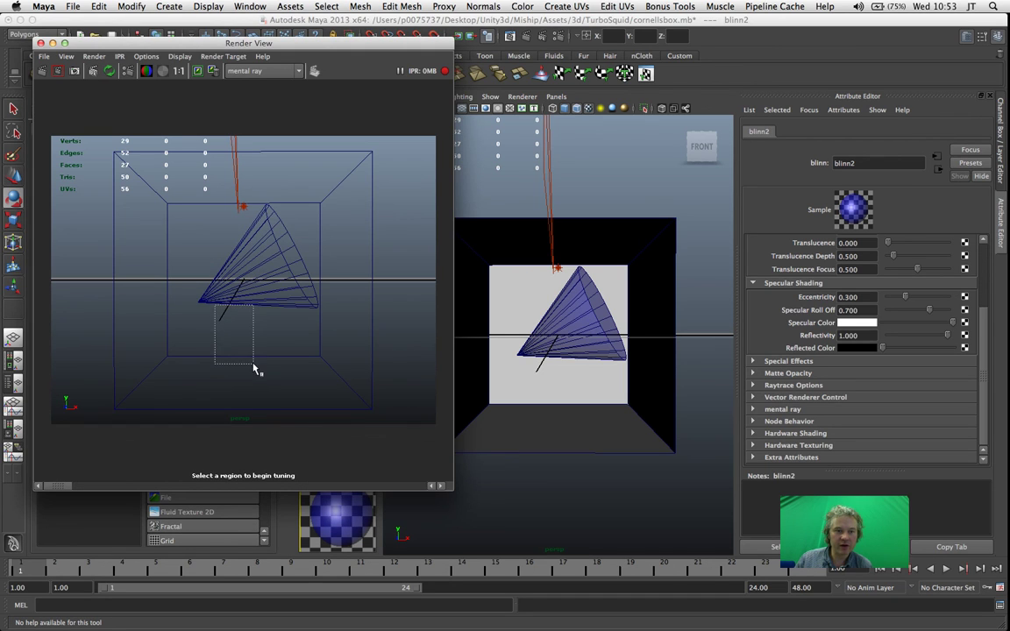
pyautogui.moveTo(301, 226); pyautogui.dragTo(307, 210)
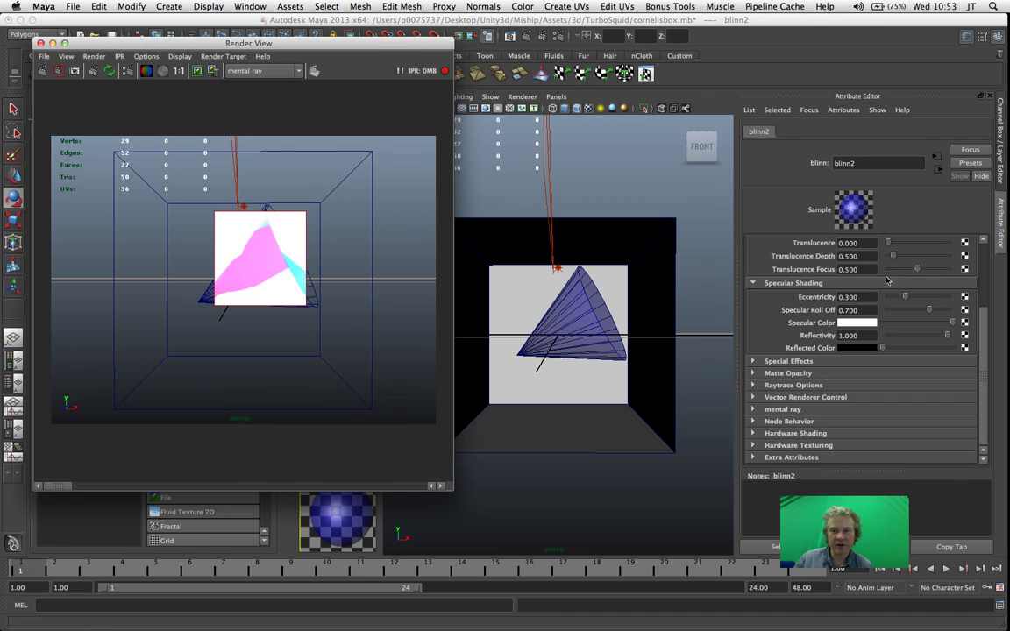
# Set specular colour to grey, Specular Roll Off to 0.465, and raise transparency and ambient colour
pyautogui.moveTo(931, 324); pyautogui.dragTo(855, 334)
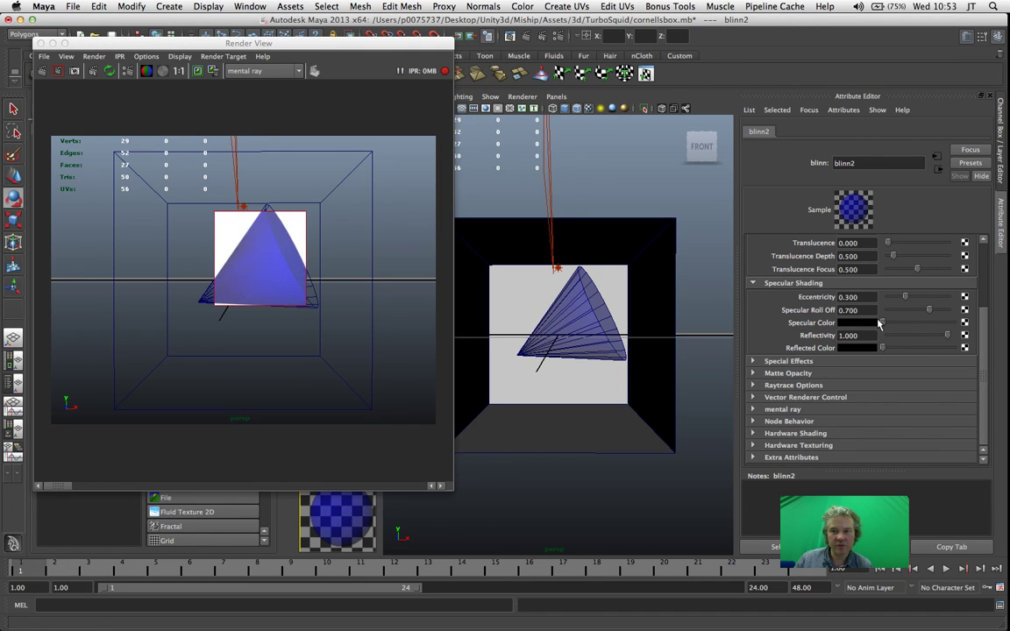
pyautogui.moveTo(889, 325); pyautogui.dragTo(916, 326)
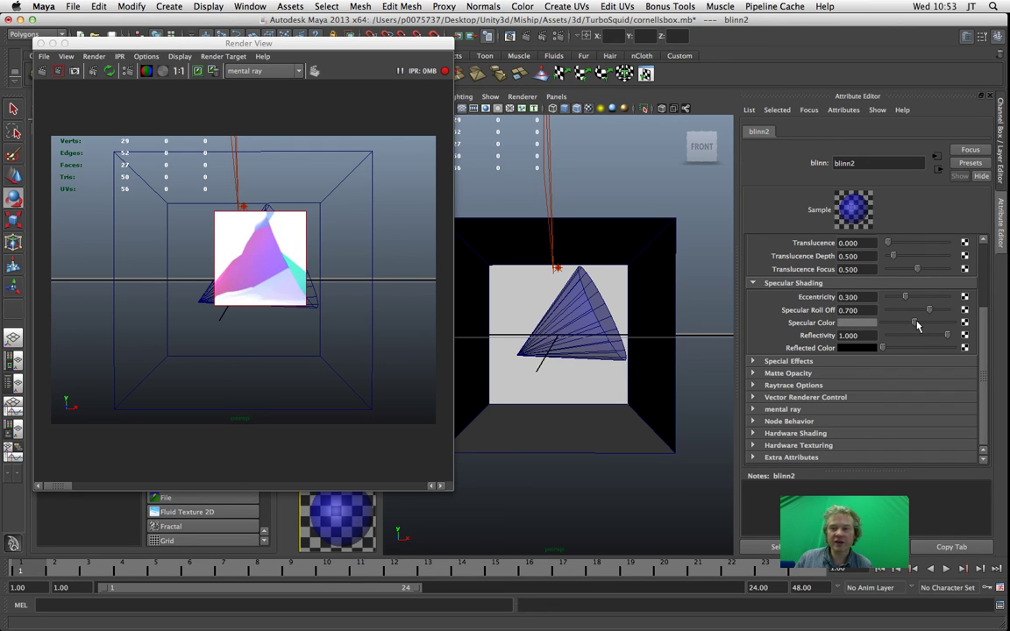
pyautogui.click(915, 312)
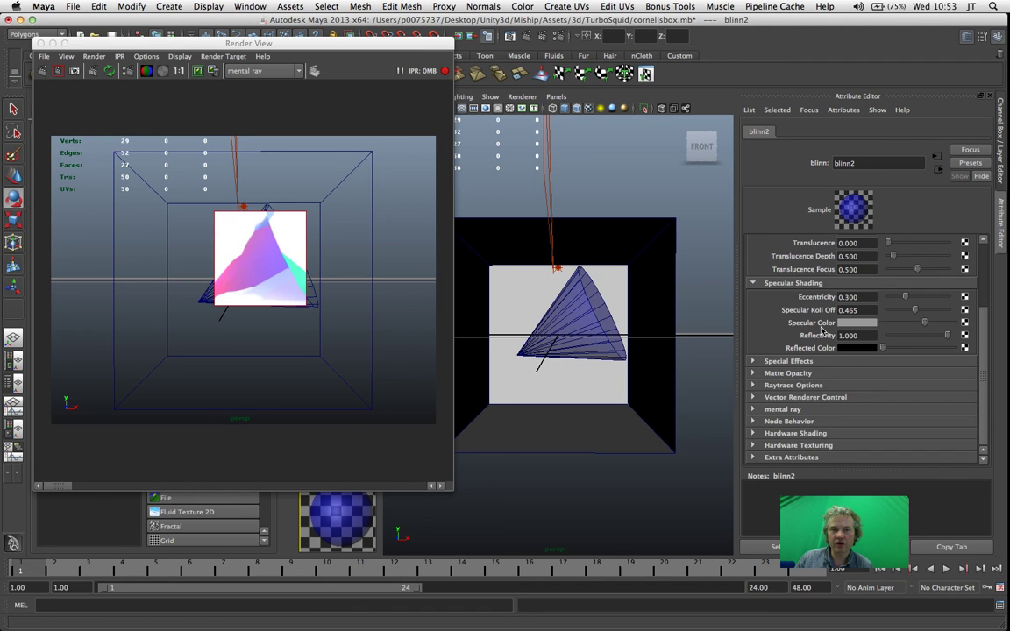
pyautogui.scroll(3, 823, 330)
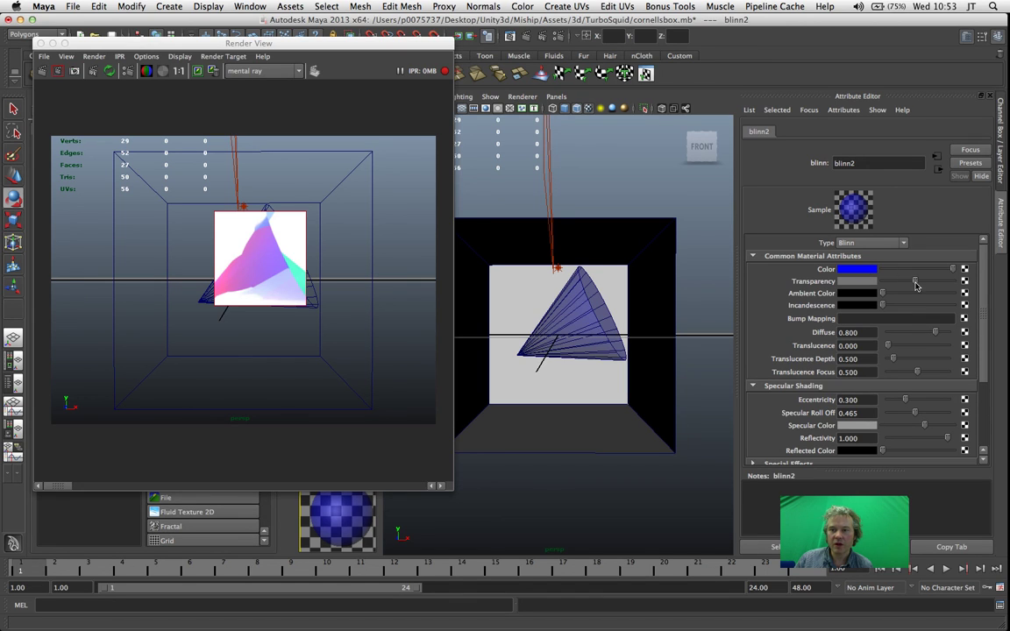
pyautogui.moveTo(916, 282); pyautogui.dragTo(908, 295)
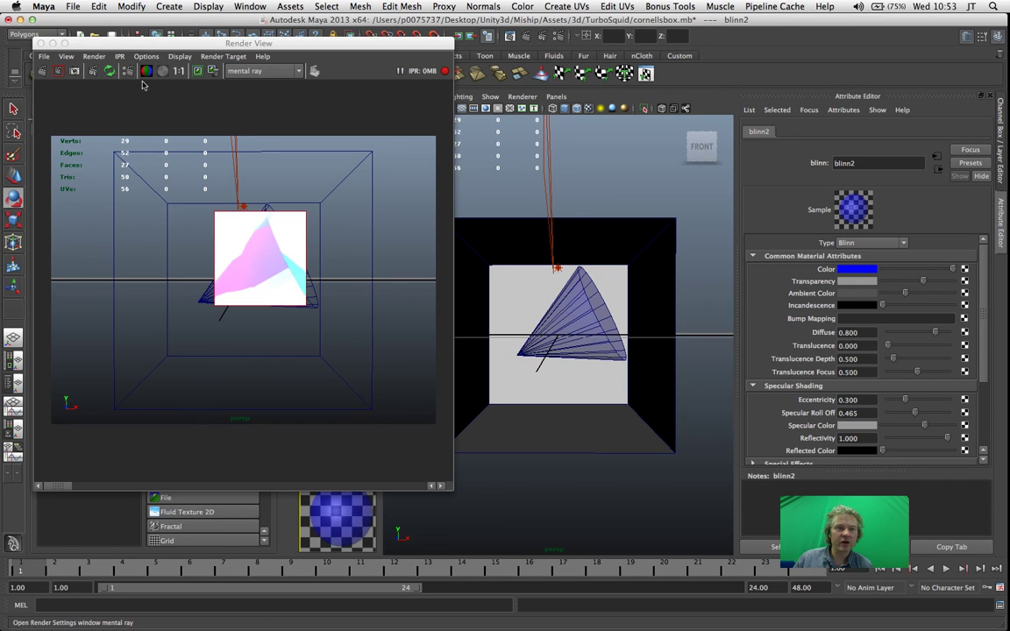
# Render the full Cornell box frame with mental ray, replacing the IPR preview
pyautogui.click(43, 74)
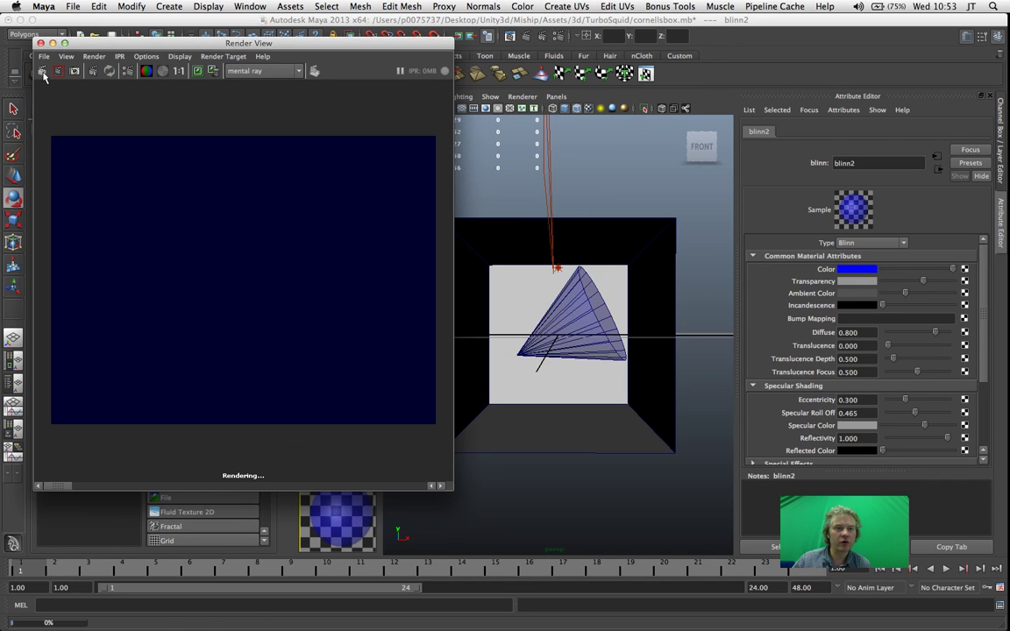